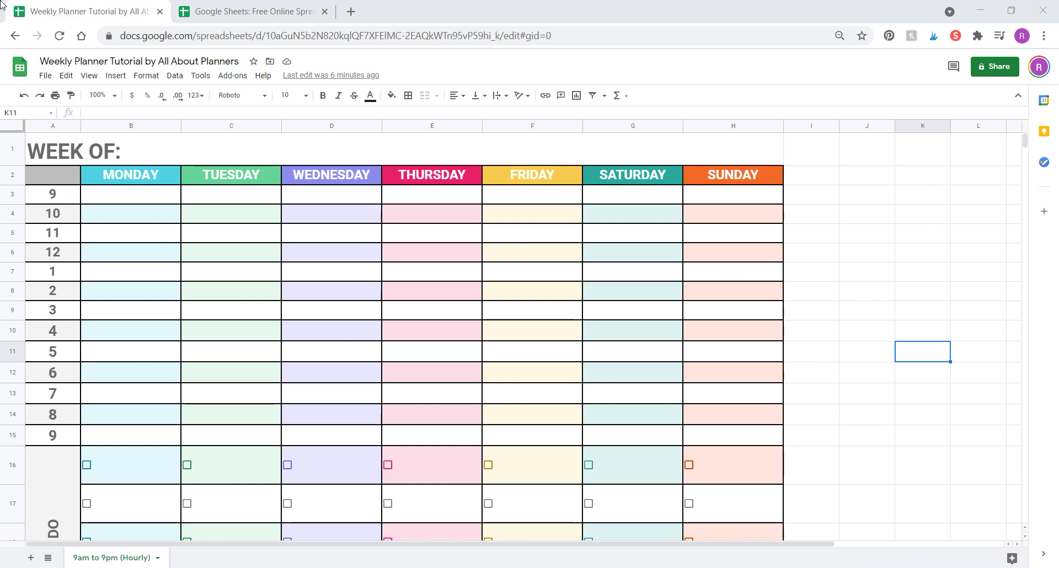
Add a blank sheet to the weekly planner spreadsheet and review the finished hourly planner from its weekday headings down to the to-do section.
{"action": "left_click", "coordinate": [234, 11]}
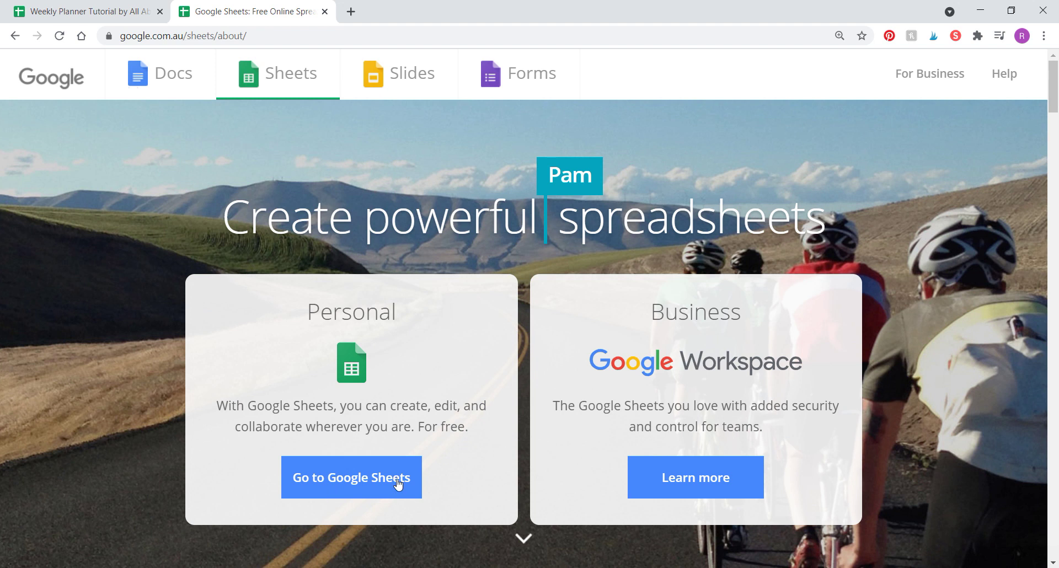
{"action": "left_click", "coordinate": [98, 8]}
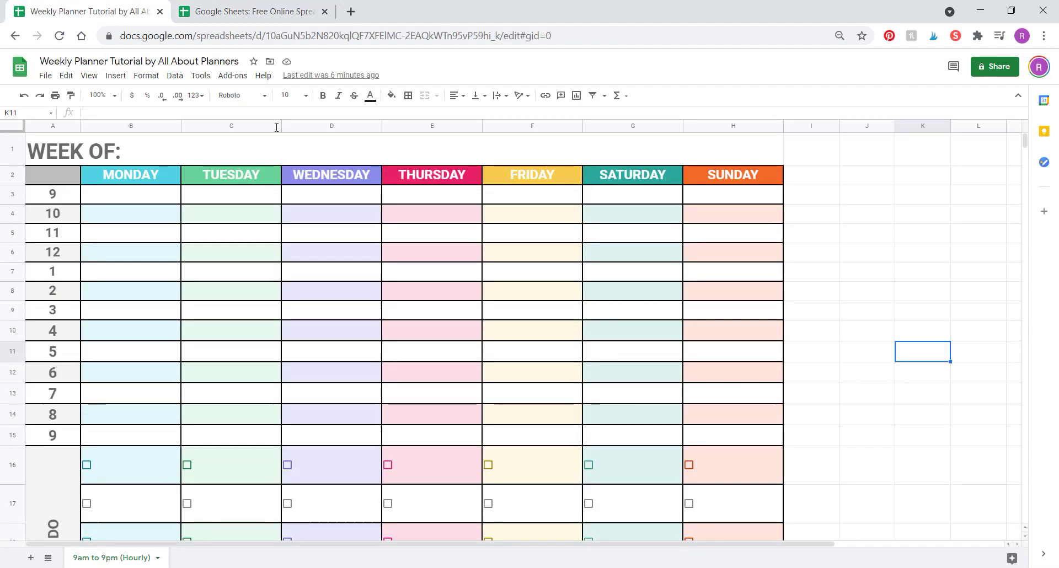
{"action": "left_click", "coordinate": [31, 558]}
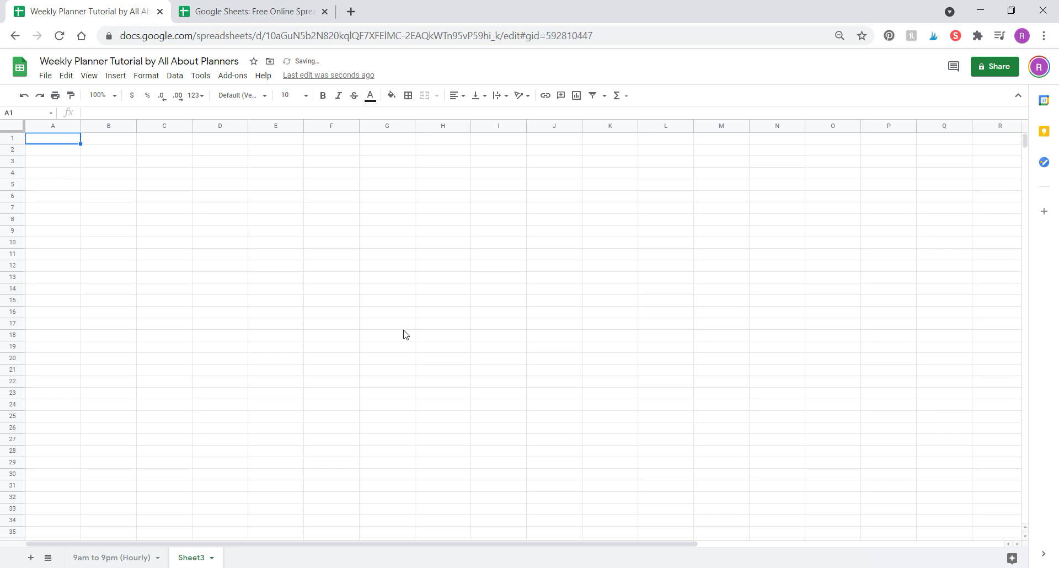
{"action": "left_click", "coordinate": [116, 557]}
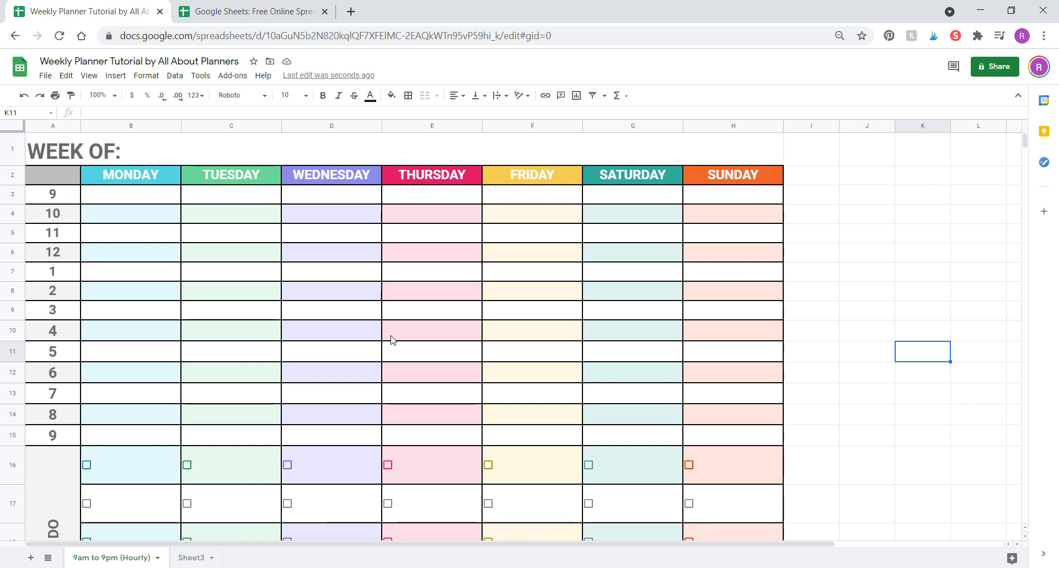
{"action": "scroll", "coordinate": [364, 342], "scroll_direction": "down", "scroll_amount": 3}
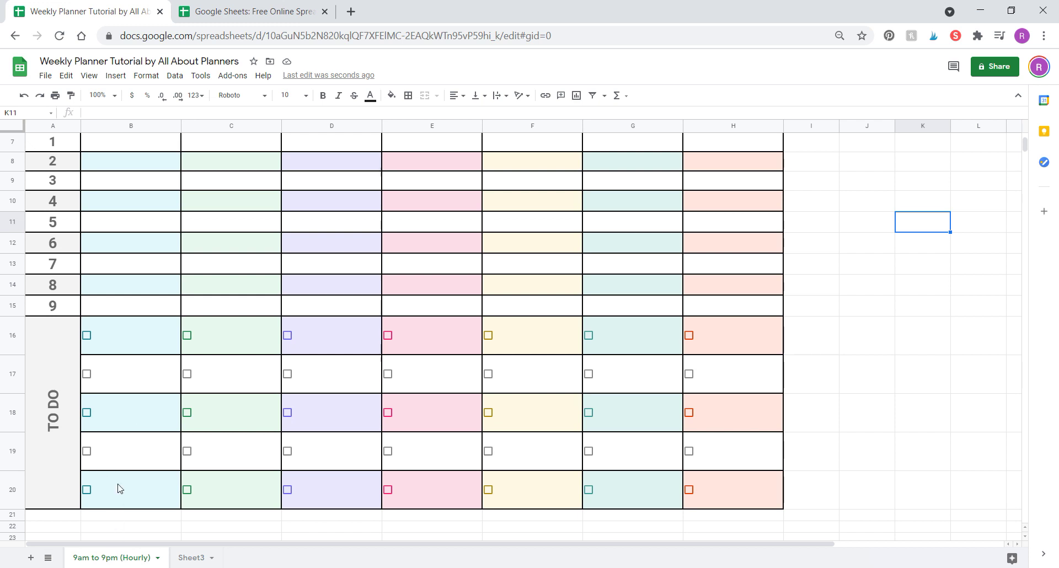
{"action": "scroll", "coordinate": [118, 488], "scroll_direction": "up", "scroll_amount": 3}
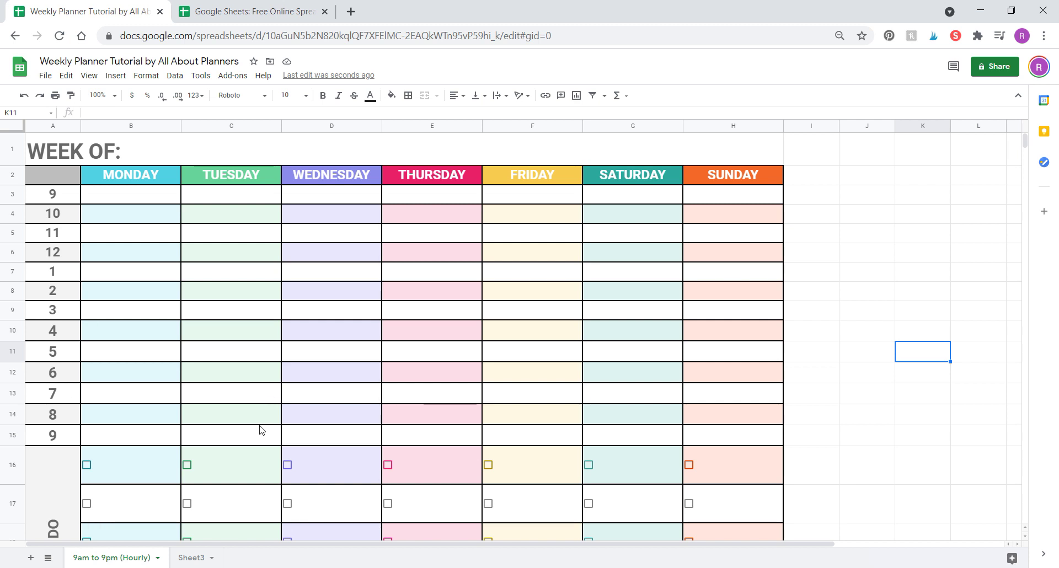
On Sheet3, enter the headings MONDAY, TUESDAY and WEDNESDAY in cells B2, C2 and D2.
{"action": "left_click", "coordinate": [191, 558]}
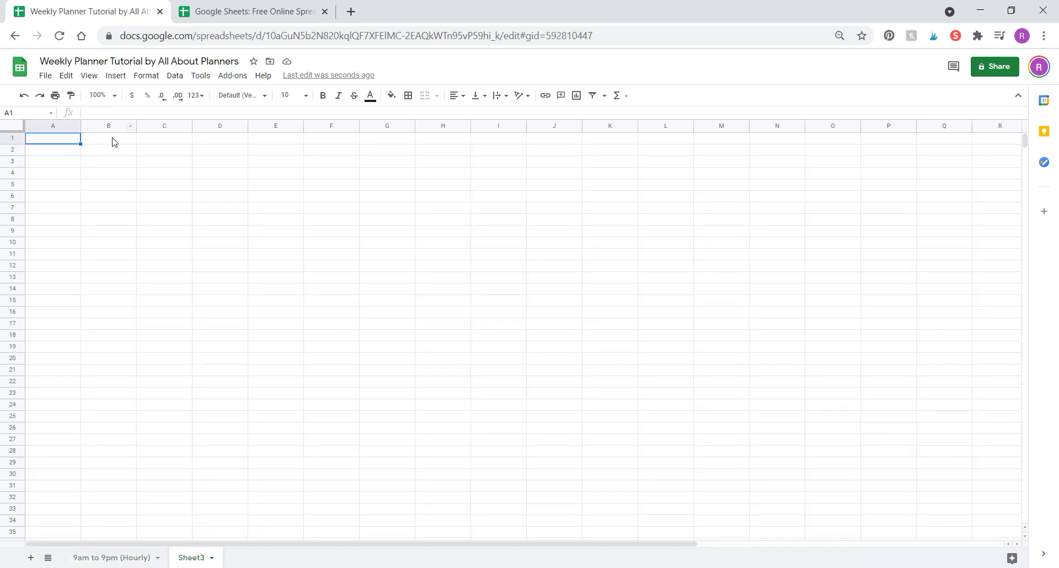
{"action": "left_click", "coordinate": [62, 127]}
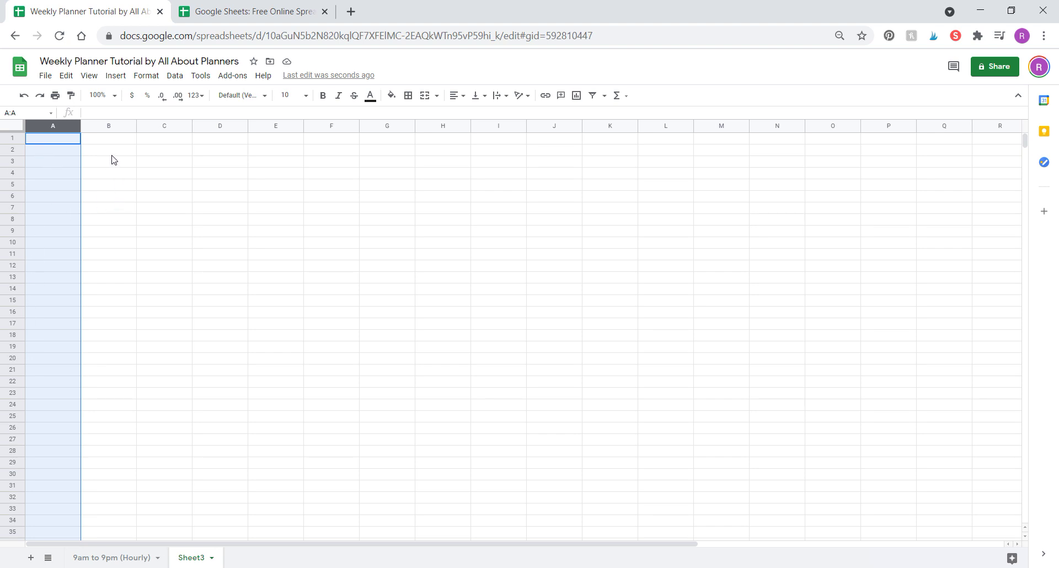
{"action": "left_click", "coordinate": [131, 153]}
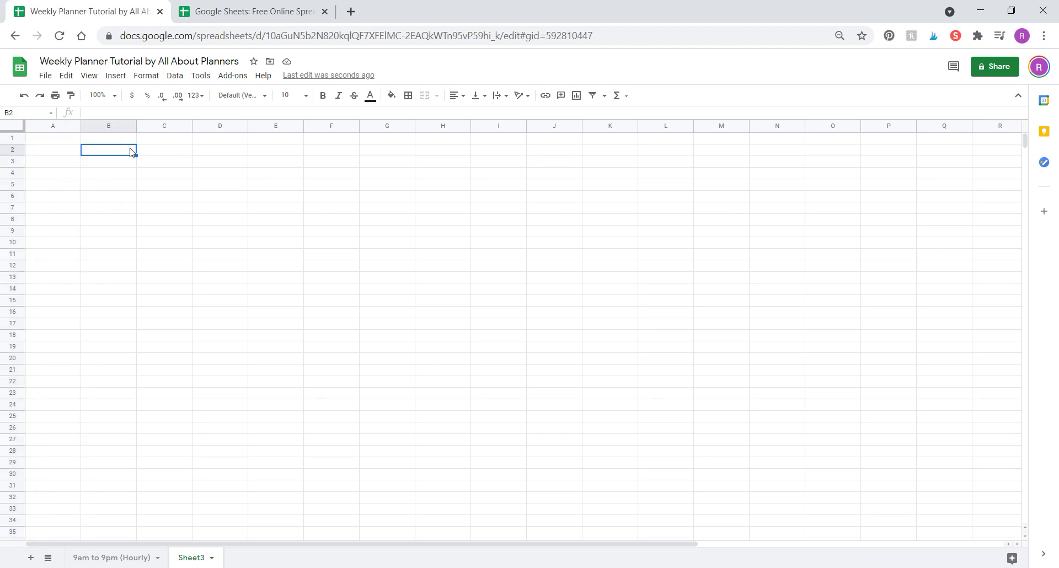
{"action": "key", "text": "Caps_Lock"}
{"action": "type", "text": "MONDAY"}
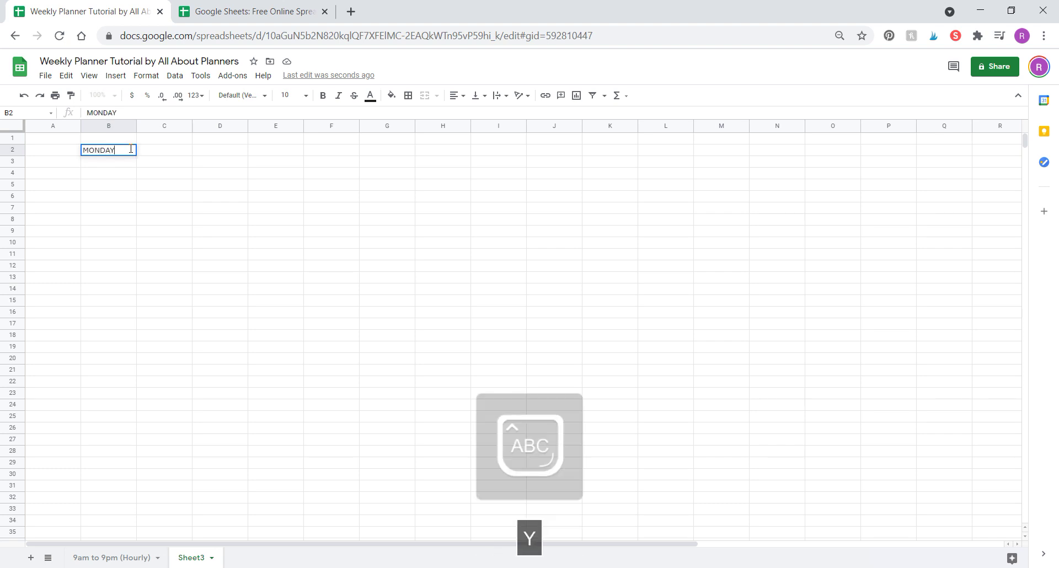
{"action": "key", "text": "Right"}
{"action": "type", "text": "TUESDAY"}
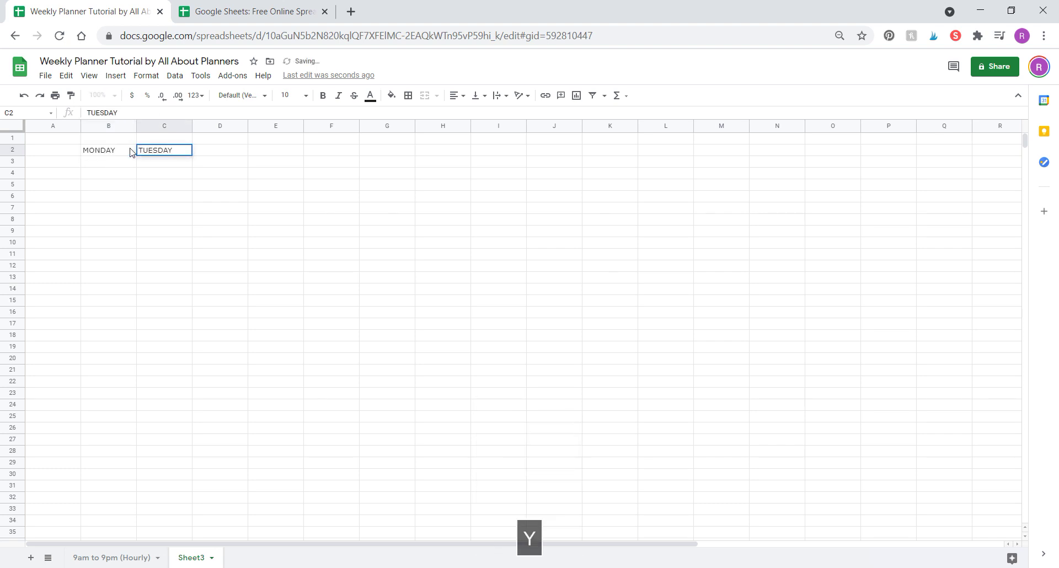
{"action": "key", "text": "Right"}
{"action": "type", "text": "WEDN"}
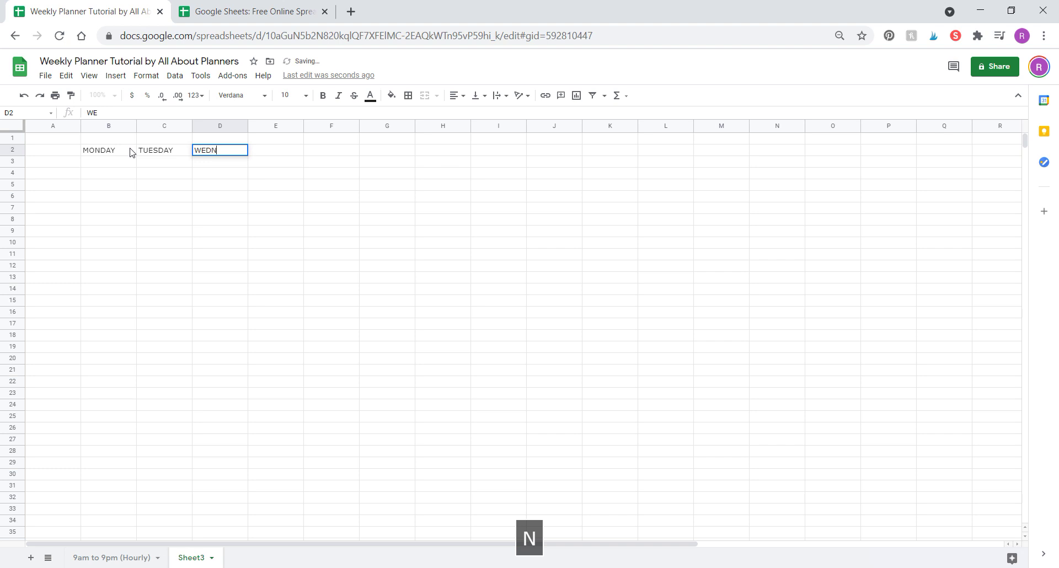
{"action": "type", "text": "ESDAU"}
{"action": "key", "text": "BackSpace"}
{"action": "type", "text": "Y"}
{"action": "left_click_drag", "start_coordinate": [178, 126], "coordinate": [219, 129]}
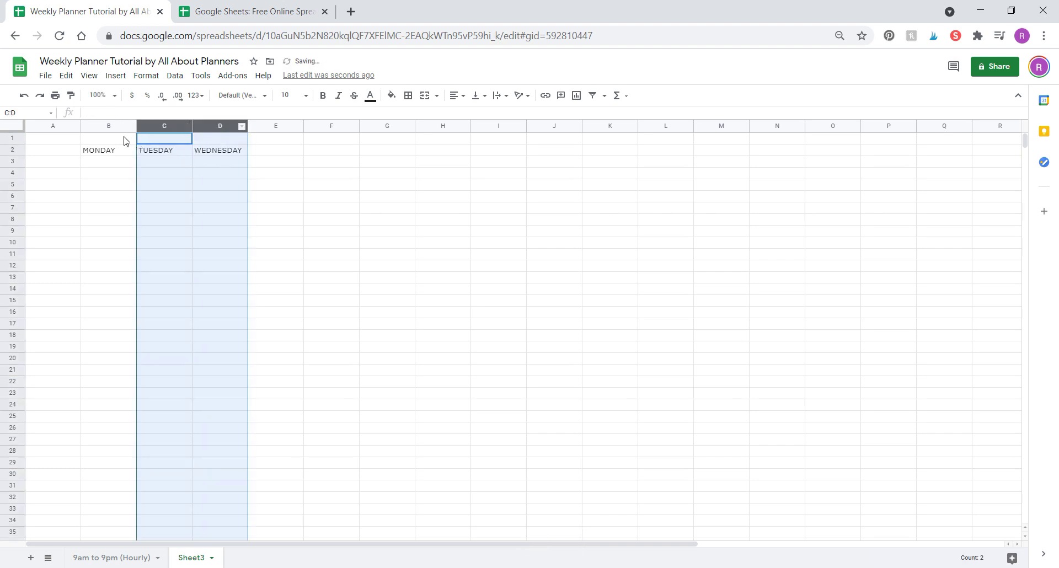
{"action": "left_click", "coordinate": [107, 126]}
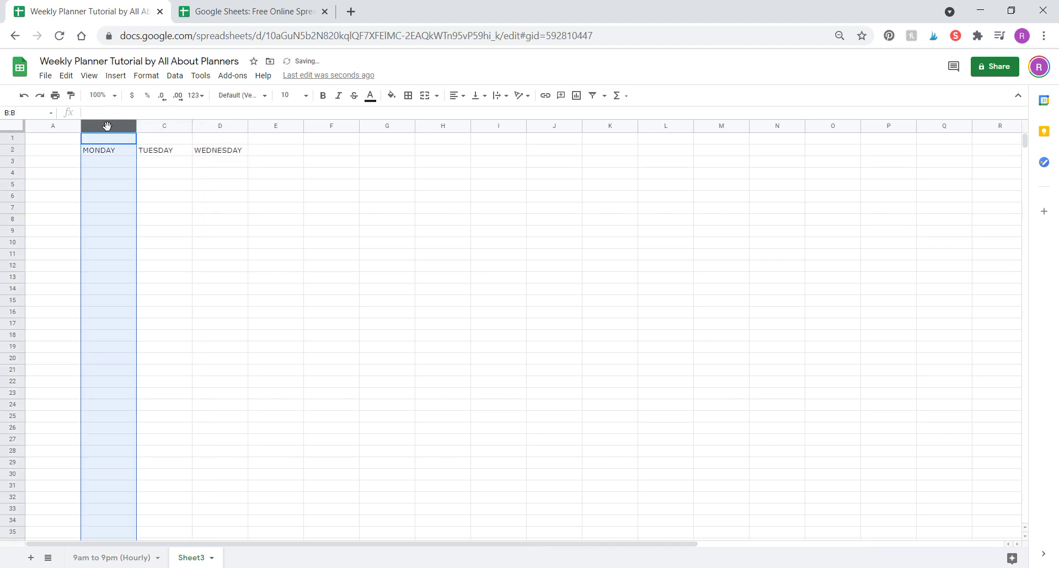
{"action": "left_click", "coordinate": [482, 127]}
Enter the headings THURSDAY, FRIDAY, SATURDAY and SUNDAY in cells E2 through H2.
{"action": "left_click", "coordinate": [269, 148]}
{"action": "type", "text": "THURSDAY"}
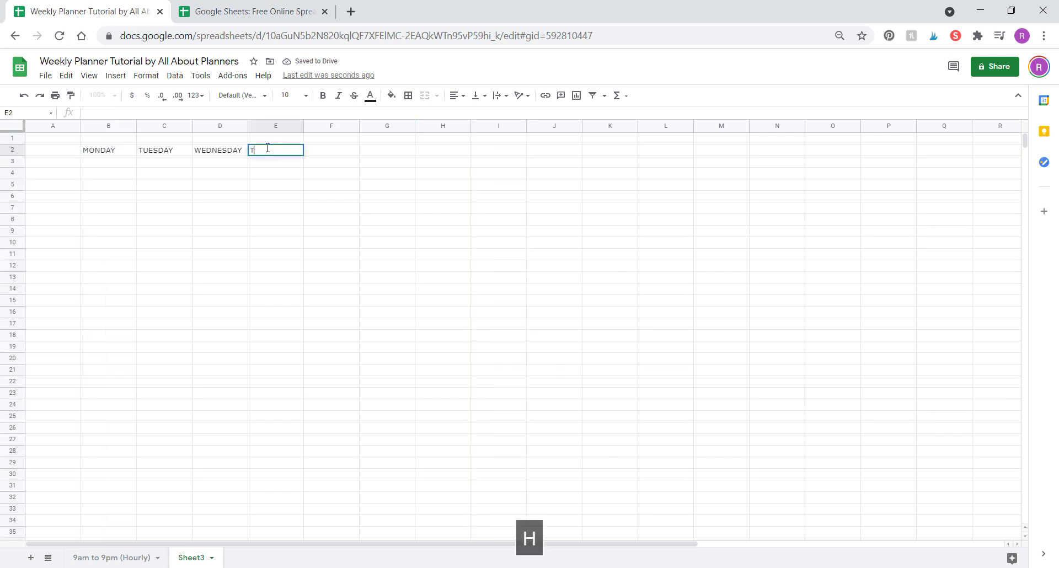
{"action": "key", "text": "Tab"}
{"action": "type", "text": "FRIDAY"}
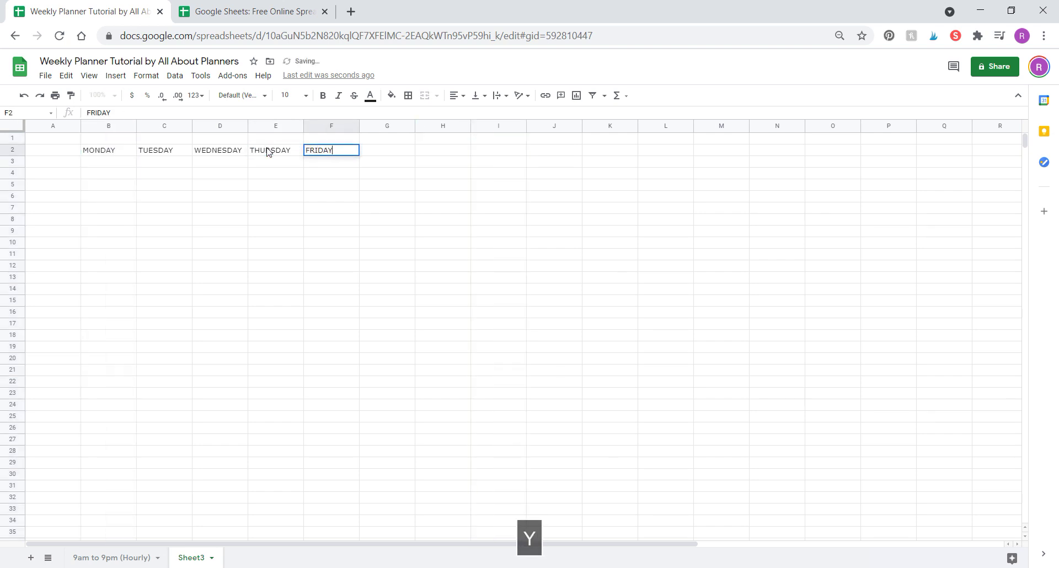
{"action": "key", "text": "Tab"}
{"action": "type", "text": "SATURDAY"}
{"action": "key", "text": "Tab"}
{"action": "type", "text": "S"}
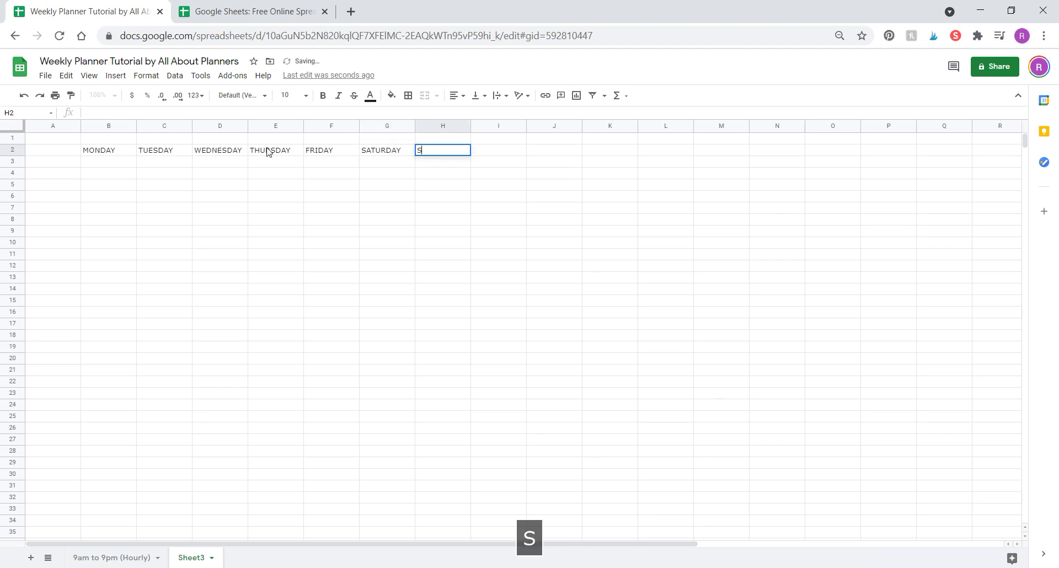
{"action": "type", "text": "UNDAY"}
{"action": "key", "text": "Return"}
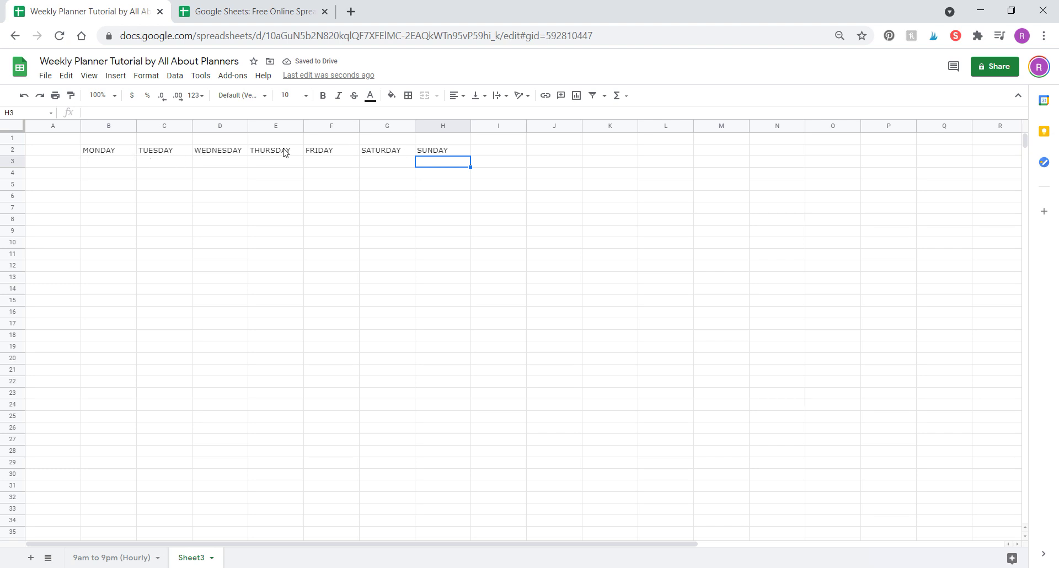
Make the weekday headings in B2:H2 bold and set their font size to 14.
{"action": "left_click_drag", "start_coordinate": [97, 153], "coordinate": [442, 159]}
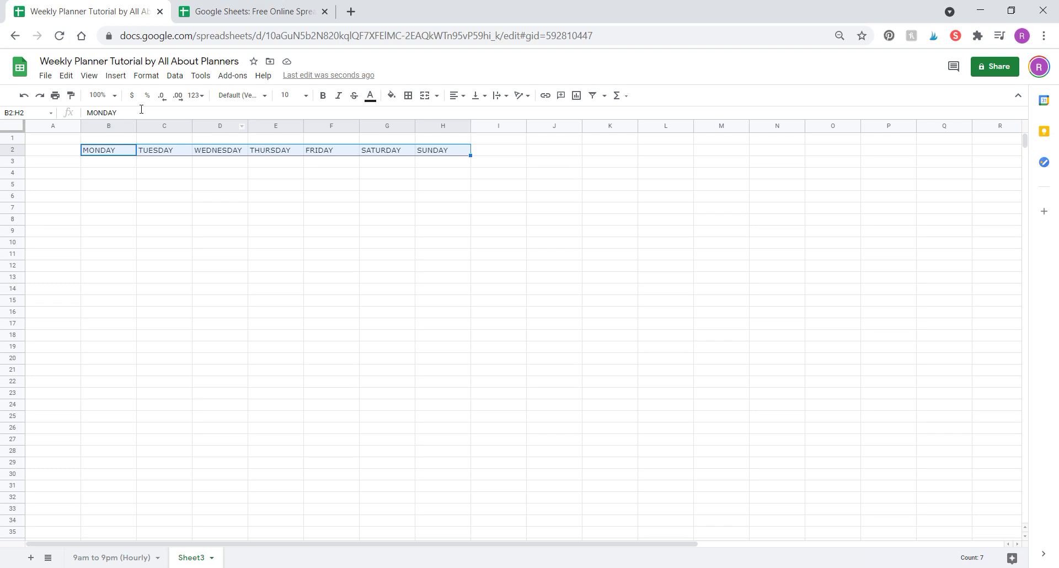
{"action": "left_click", "coordinate": [323, 96]}
{"action": "left_click", "coordinate": [294, 95]}
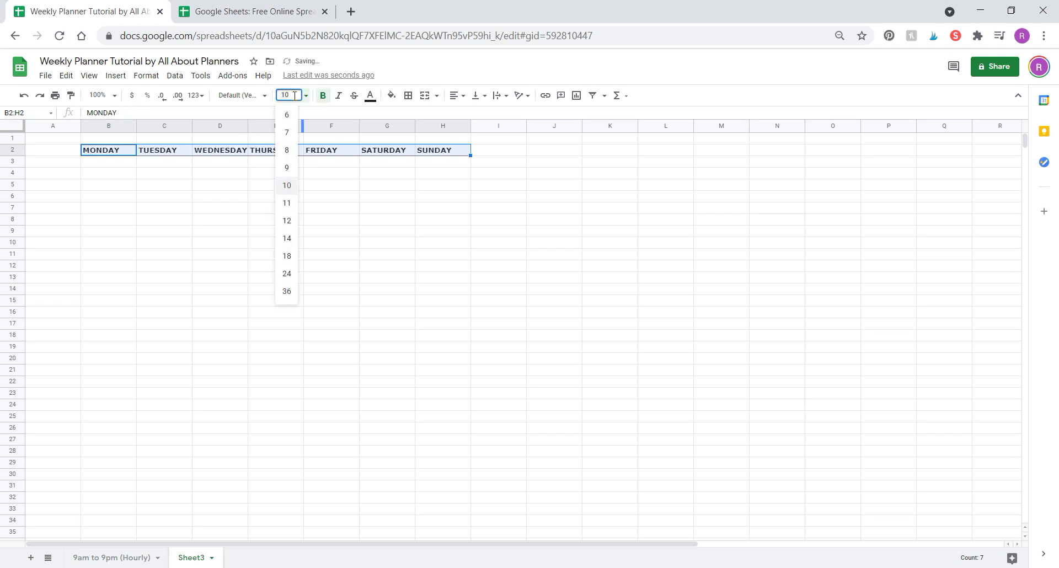
{"action": "type", "text": "14"}
{"action": "key", "text": "Return"}
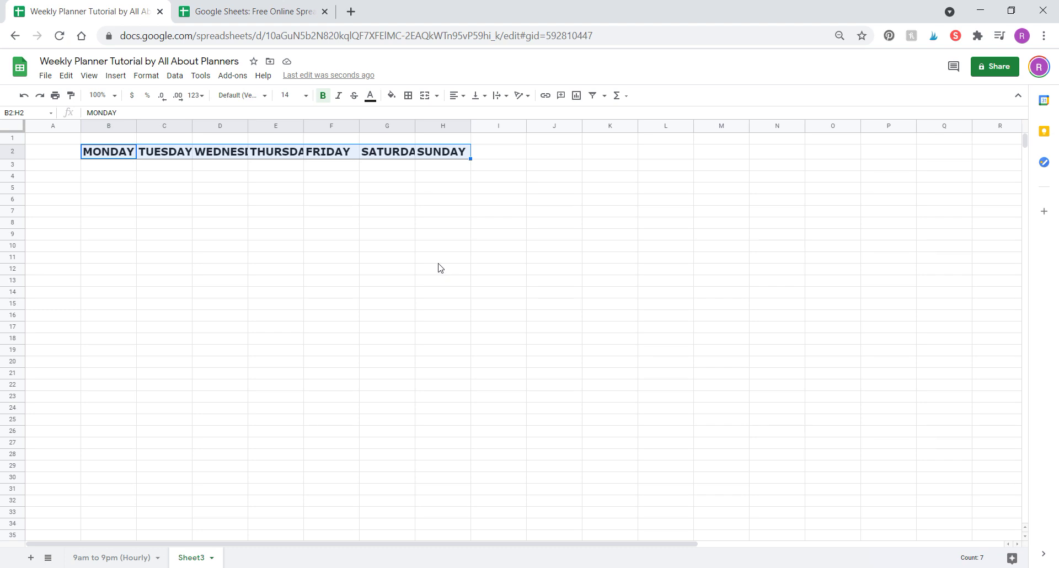
{"action": "left_click", "coordinate": [425, 259]}
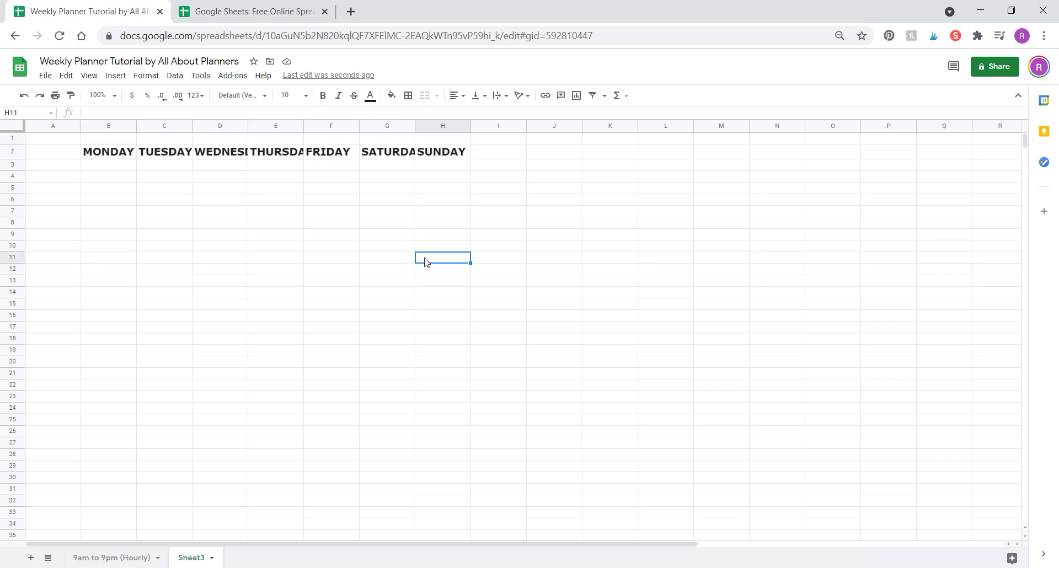
On the 9am to 9pm (Hourly) sheet, enter TYPE HERE in Monday's first 9 o'clock cell and make row 3 taller.
{"action": "left_click", "coordinate": [139, 558]}
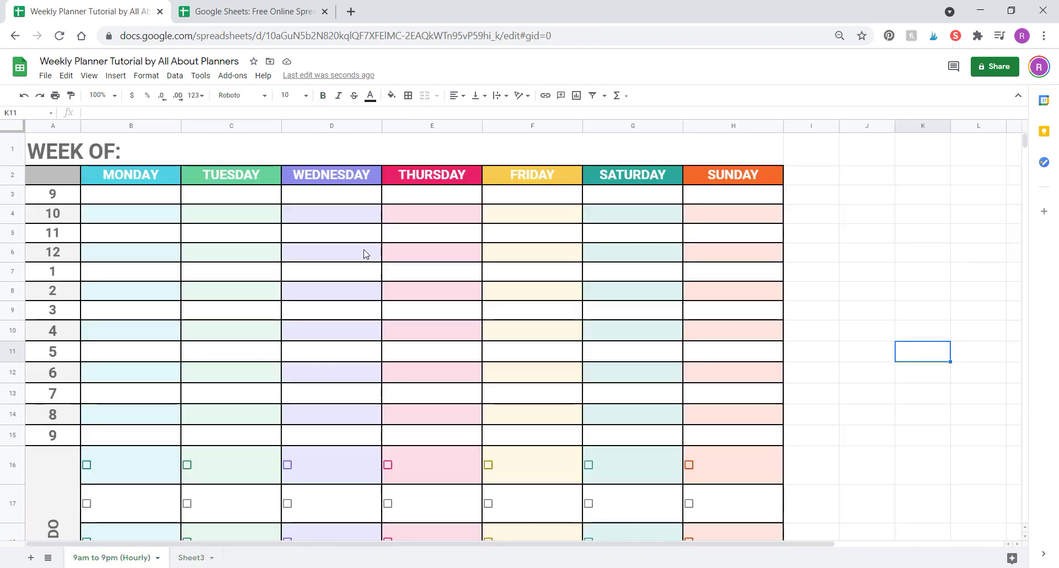
{"action": "left_click", "coordinate": [153, 199]}
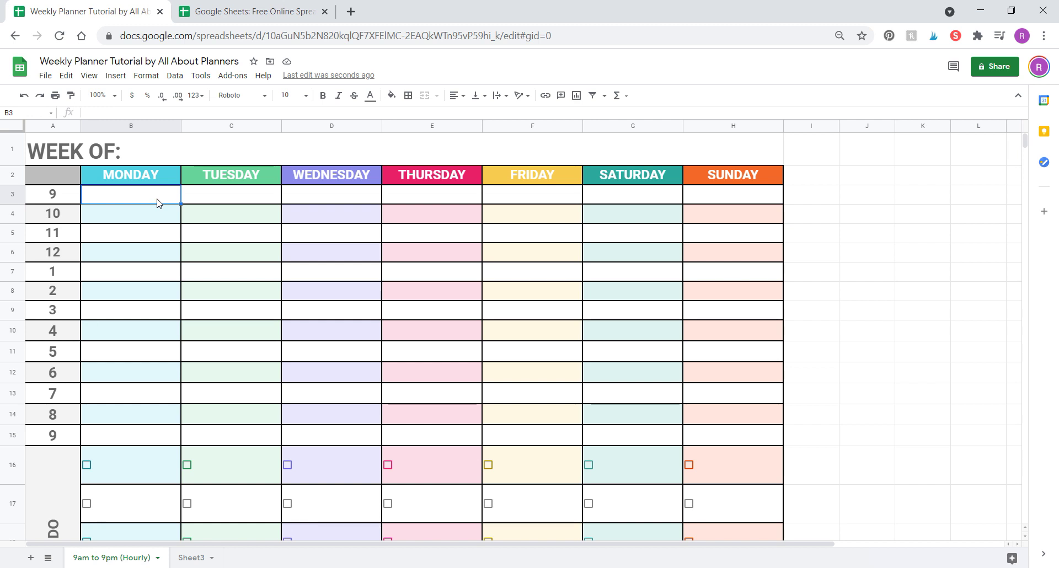
{"action": "type", "text": "TYPE HERE"}
{"action": "key", "text": "Return"}
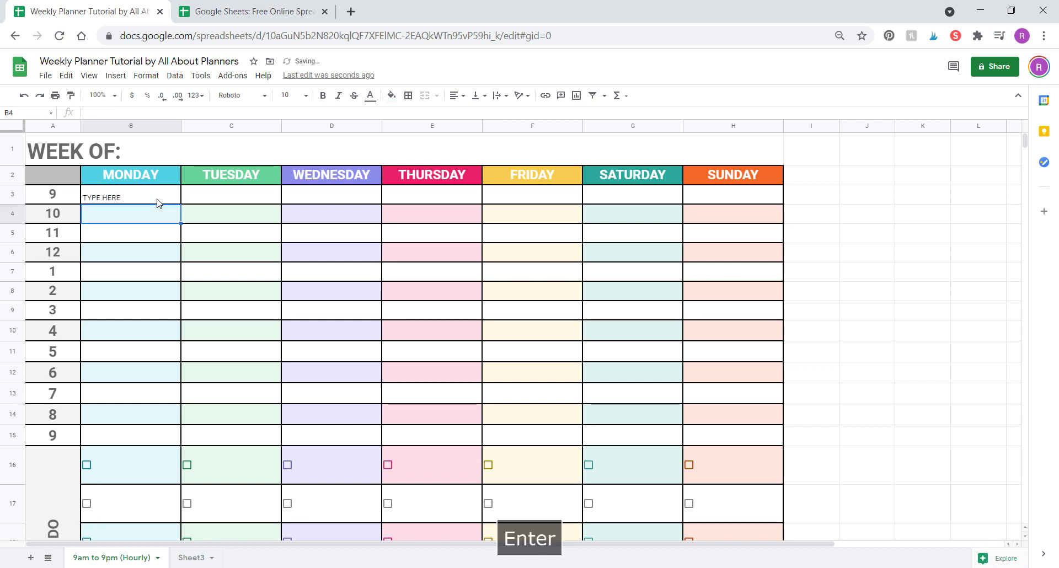
{"action": "left_click_drag", "start_coordinate": [11, 204], "coordinate": [12, 233]}
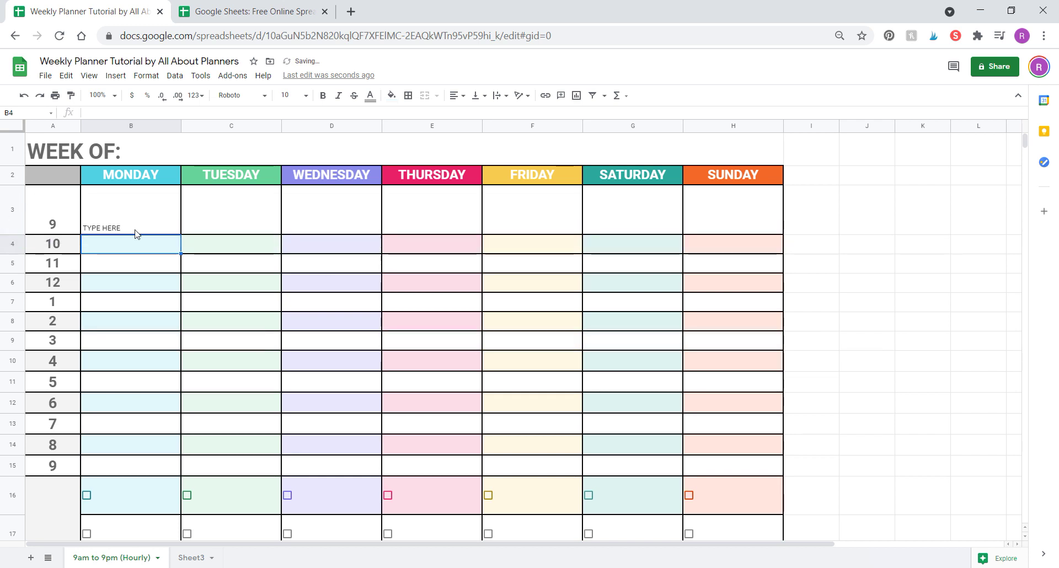
{"action": "left_click", "coordinate": [113, 214]}
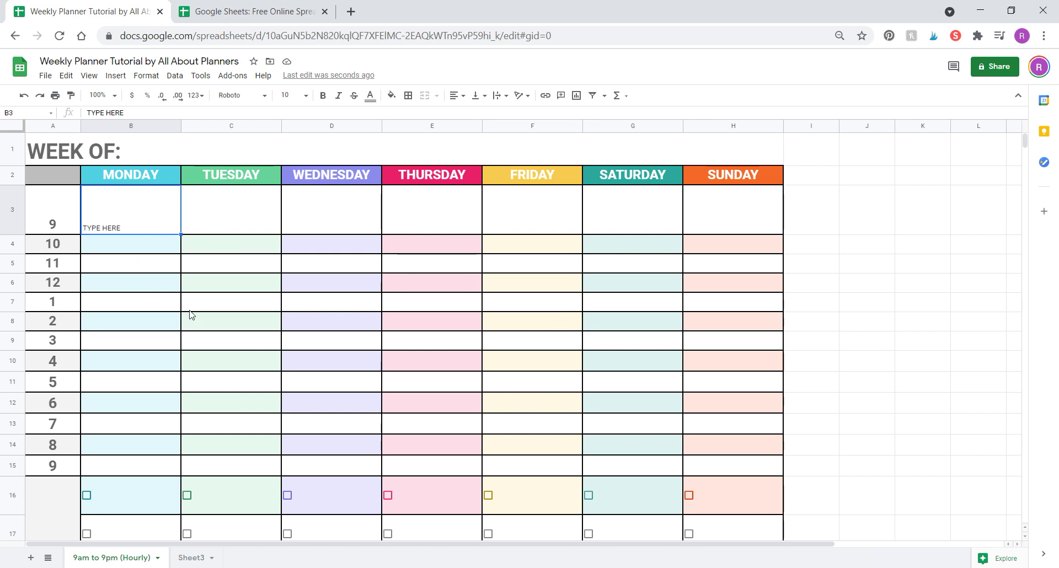
Duplicate the 9am to 9pm (Hourly) sheet and go back to the original sheet.
{"action": "right_click", "coordinate": [118, 560]}
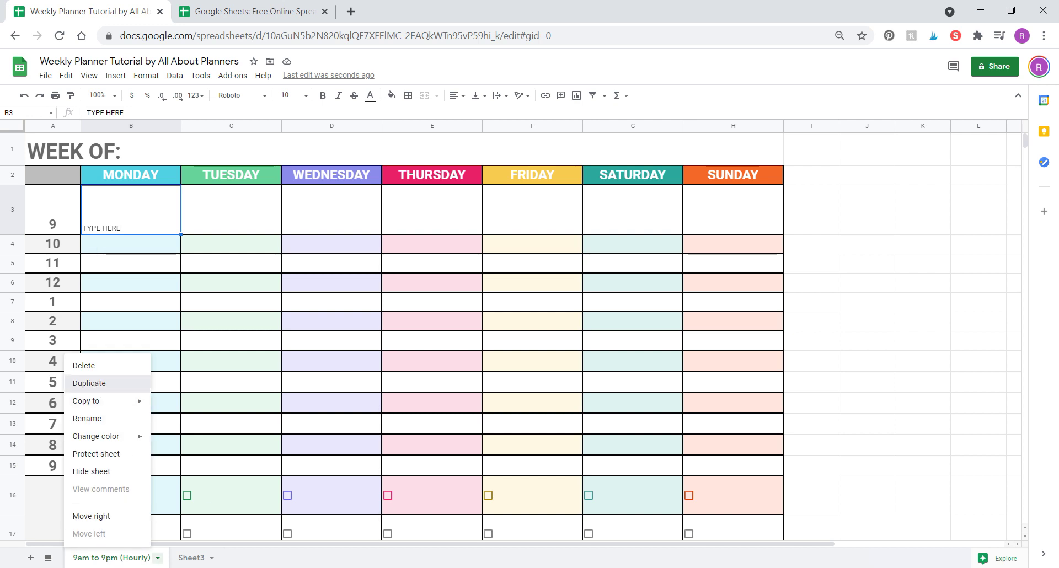
{"action": "left_click", "coordinate": [104, 384]}
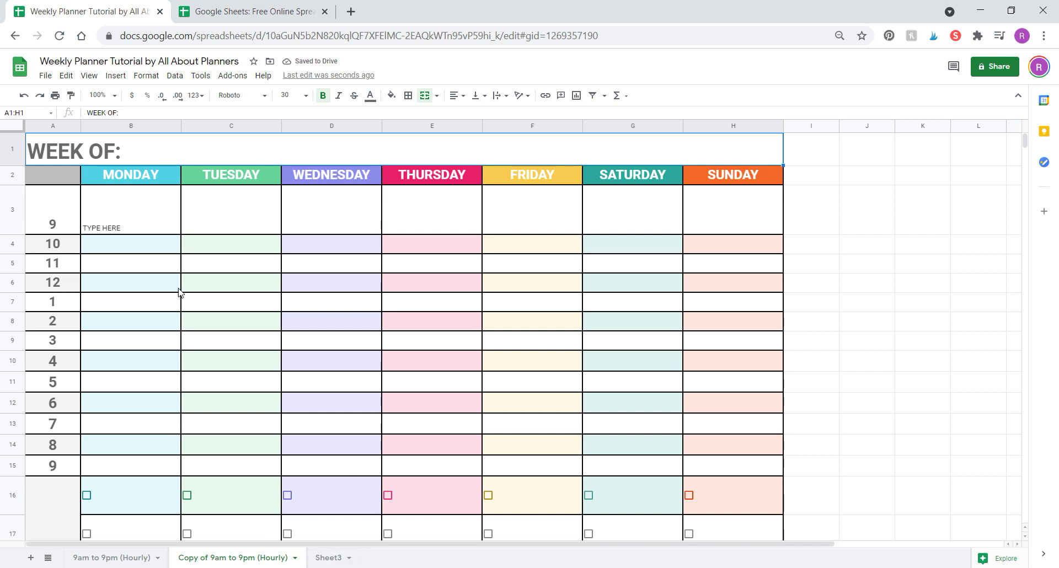
{"action": "left_click", "coordinate": [121, 558]}
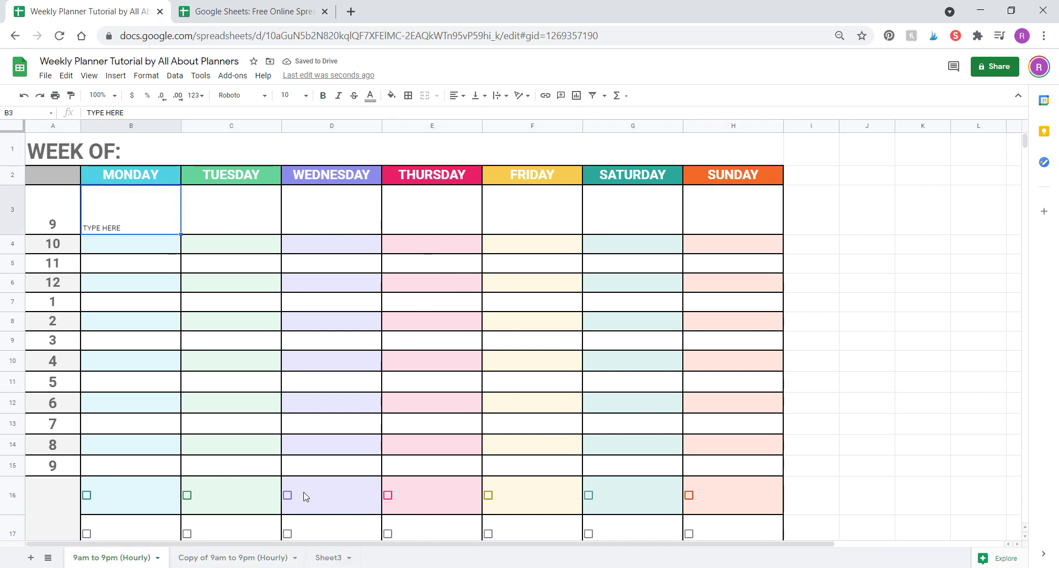
Delete the duplicated copy of the hourly sheet.
{"action": "right_click", "coordinate": [243, 560]}
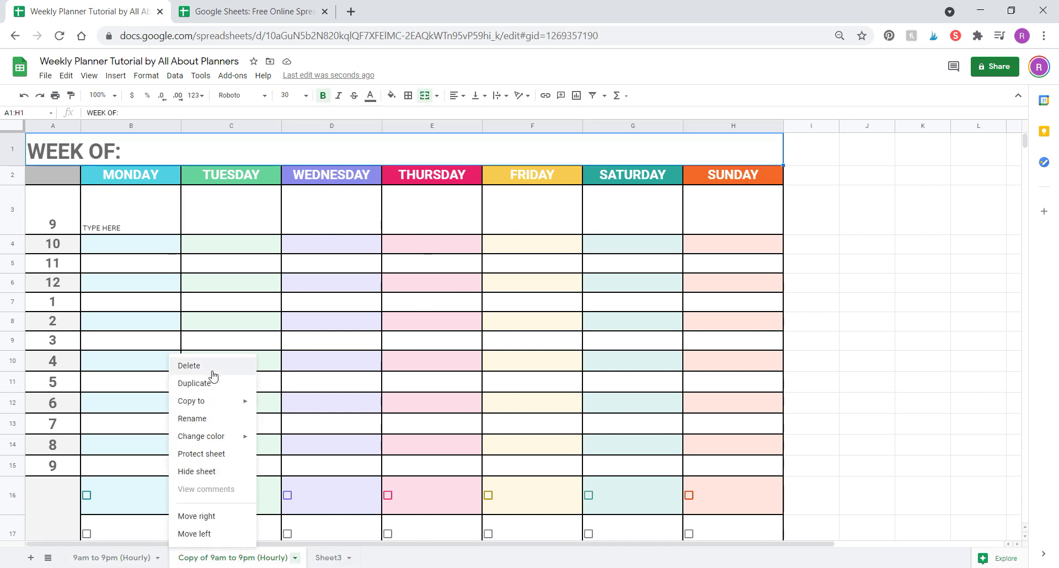
{"action": "left_click", "coordinate": [213, 367]}
{"action": "left_click", "coordinate": [650, 333]}
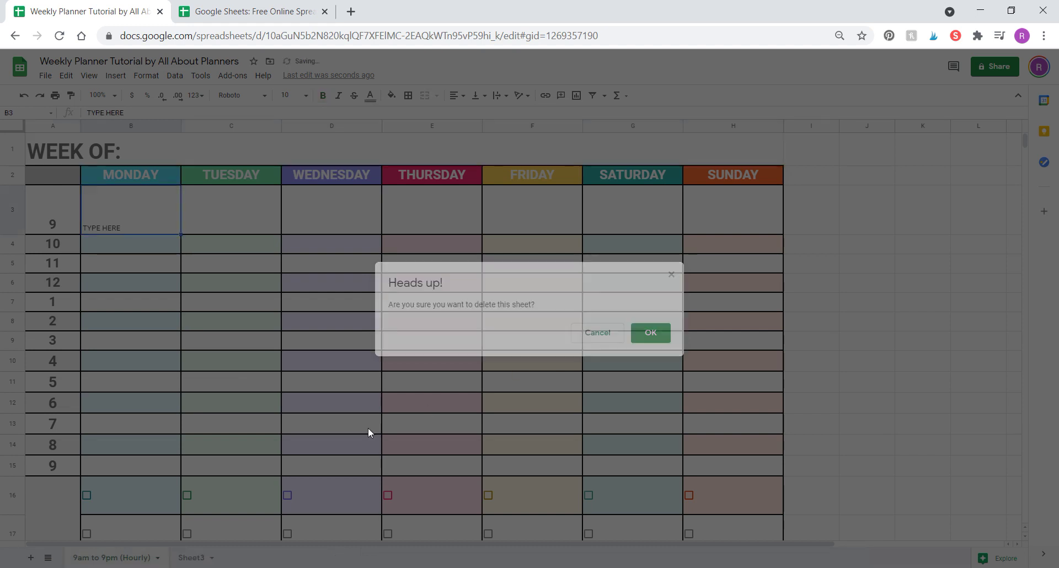
Go to Sheet3 and widen weekday columns B through H together by an equal amount.
{"action": "left_click", "coordinate": [190, 558]}
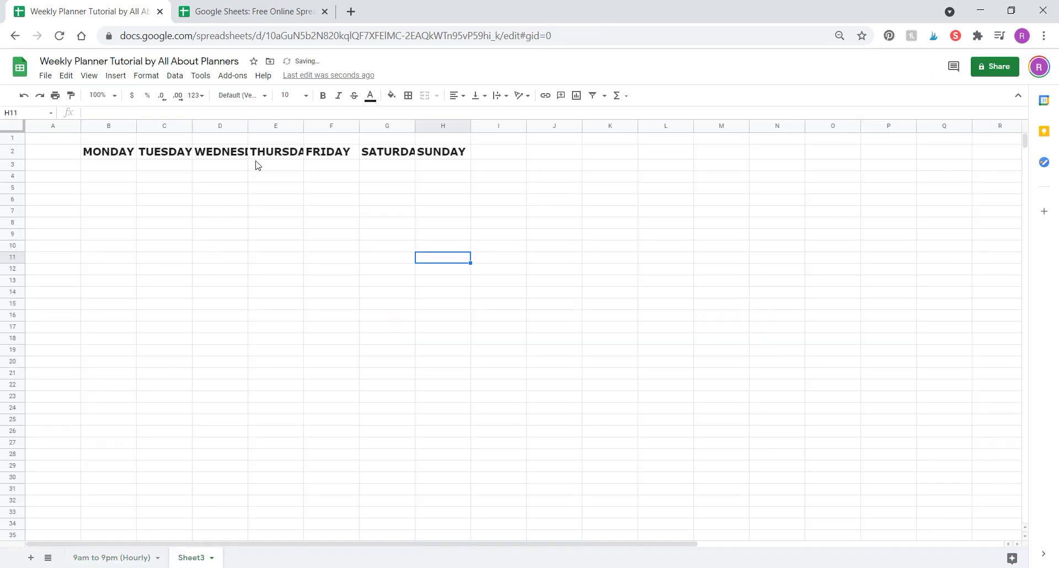
{"action": "left_click", "coordinate": [402, 155]}
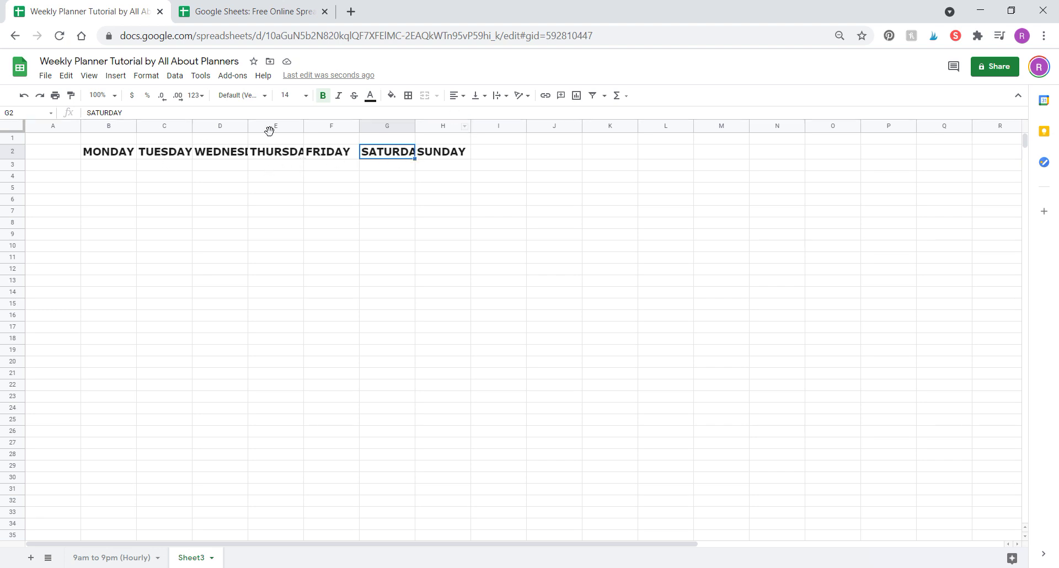
{"action": "left_click", "coordinate": [106, 127]}
{"action": "mouse_move", "coordinate": [107, 127]}
{"action": "left_mouse_down"}
{"action": "mouse_move", "coordinate": [329, 118]}
{"action": "mouse_move", "coordinate": [109, 125]}
{"action": "left_mouse_up"}
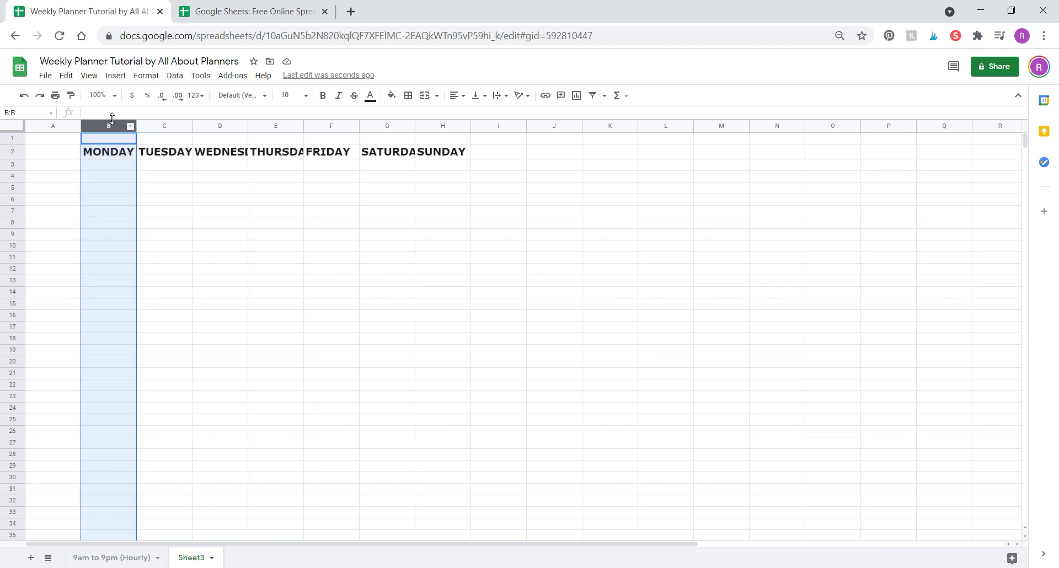
{"action": "left_click", "coordinate": [201, 201]}
{"action": "left_click", "coordinate": [122, 126]}
{"action": "left_click_drag", "start_coordinate": [136, 124], "coordinate": [432, 119]}
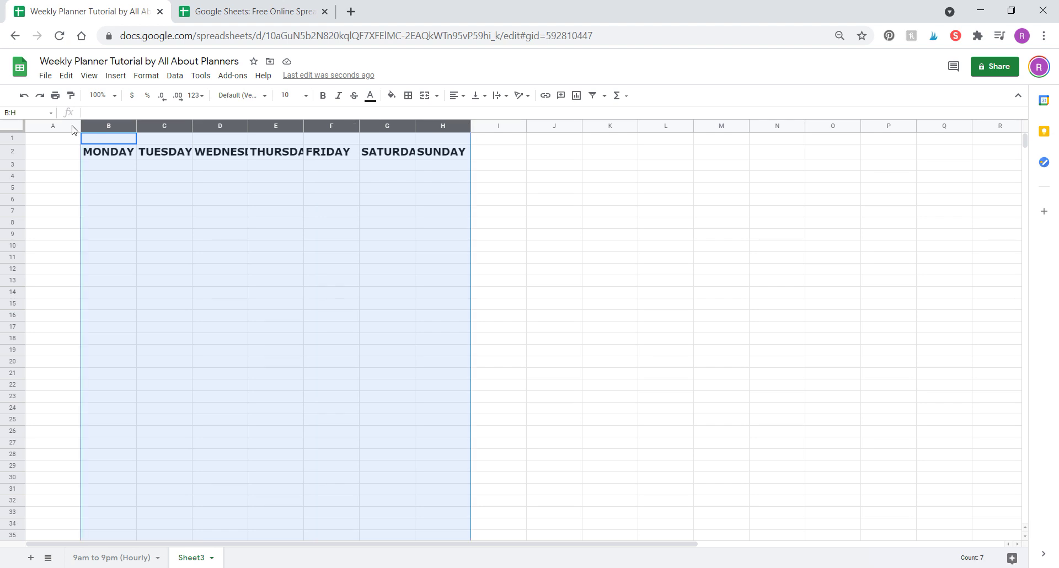
{"action": "left_click", "coordinate": [127, 203]}
{"action": "left_click", "coordinate": [95, 128]}
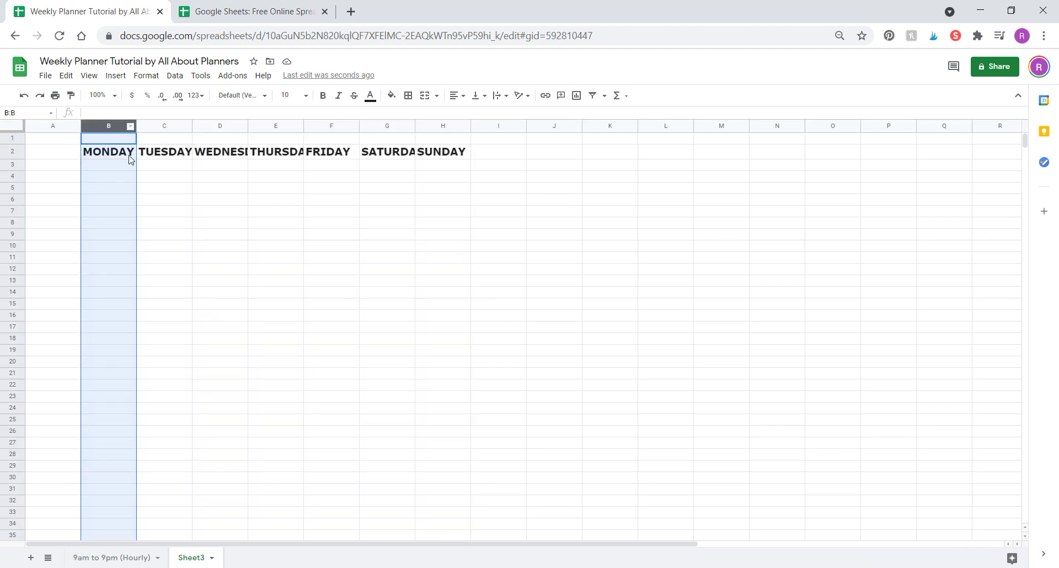
{"action": "left_click", "coordinate": [174, 191]}
{"action": "left_click_drag", "start_coordinate": [108, 127], "coordinate": [468, 300]}
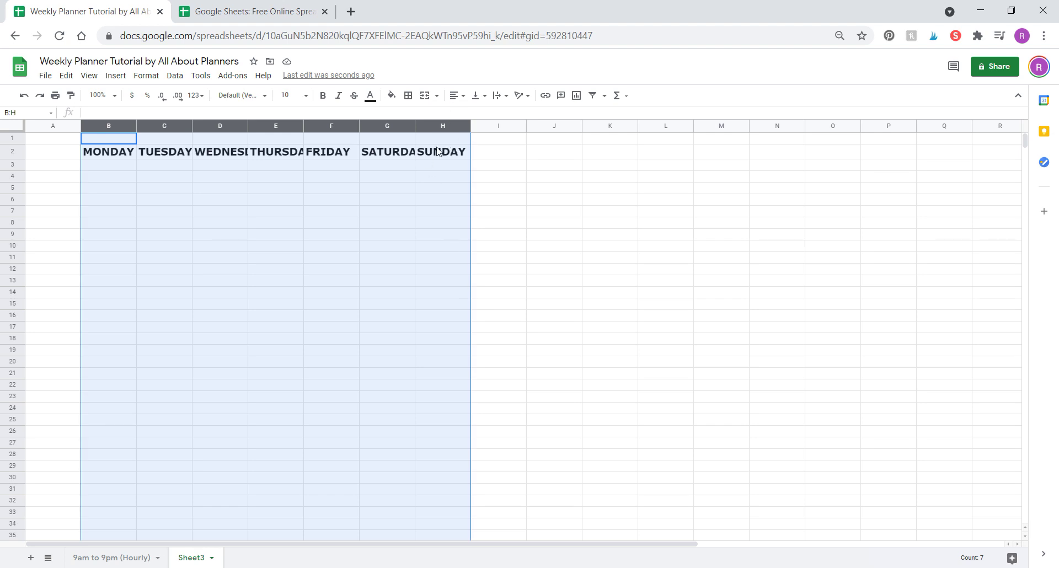
{"action": "left_click_drag", "start_coordinate": [414, 126], "coordinate": [432, 126]}
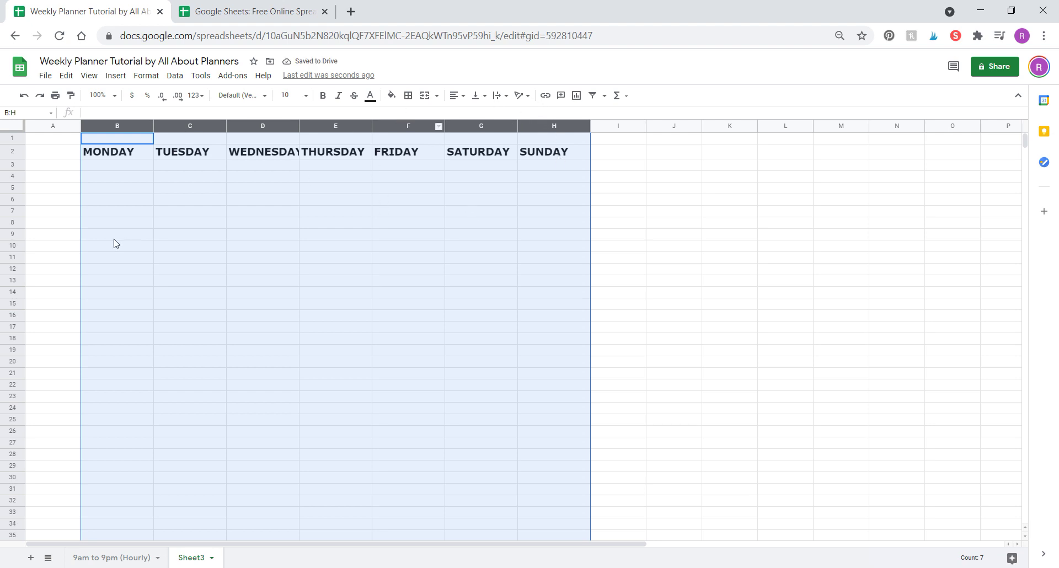
Widen the Wednesday and Thursday columns individually.
{"action": "left_click", "coordinate": [235, 211]}
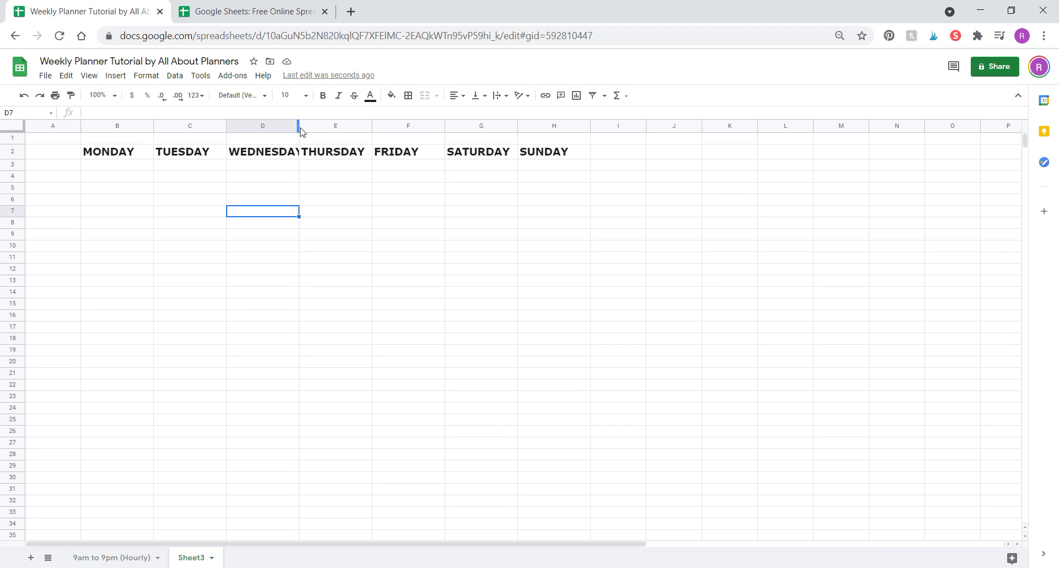
{"action": "left_click_drag", "start_coordinate": [299, 125], "coordinate": [318, 125]}
{"action": "left_click_drag", "start_coordinate": [391, 126], "coordinate": [414, 125]}
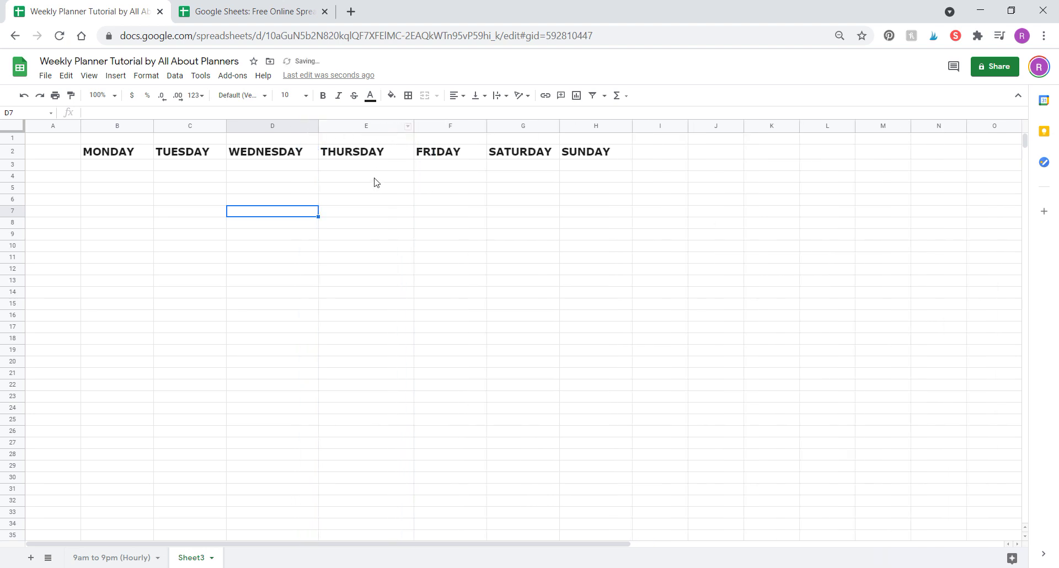
Give columns B through H one equal width that fits the full WEDNESDAY heading, and center their text.
{"action": "left_click_drag", "start_coordinate": [116, 127], "coordinate": [601, 145]}
{"action": "left_click_drag", "start_coordinate": [224, 127], "coordinate": [254, 127]}
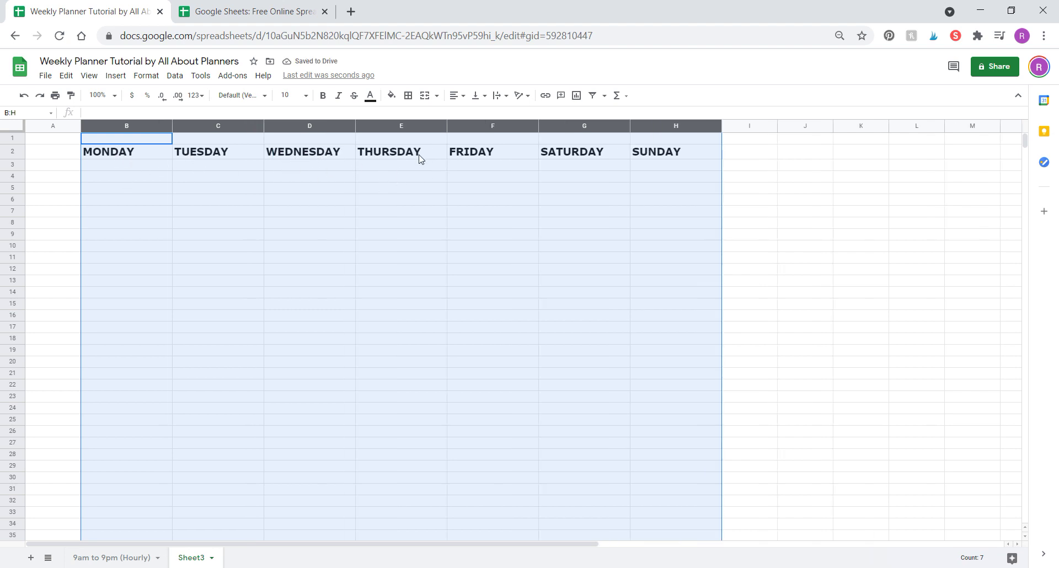
{"action": "left_click", "coordinate": [463, 98]}
{"action": "left_click", "coordinate": [470, 115]}
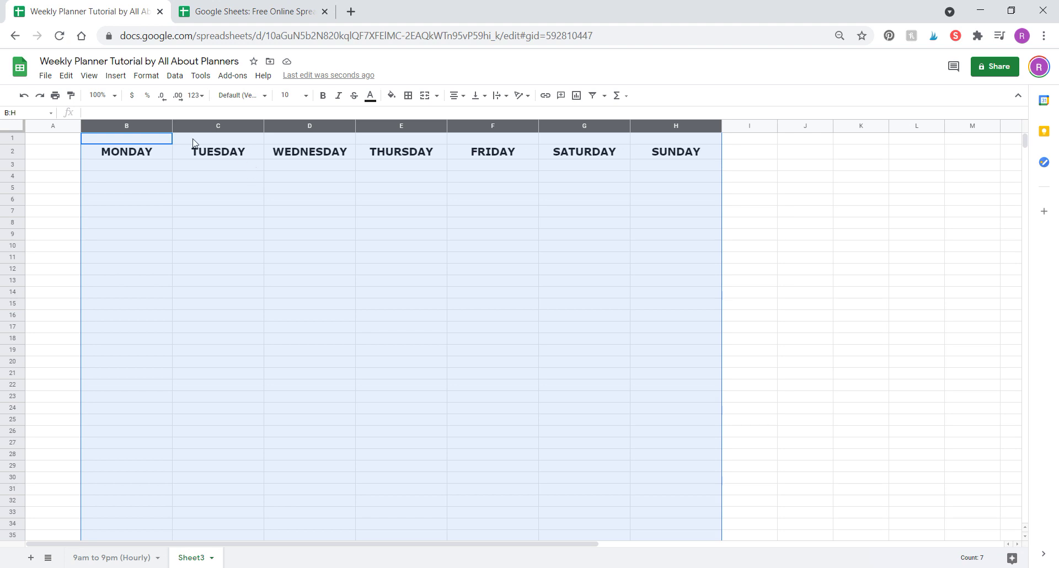
{"action": "left_click", "coordinate": [96, 80]}
{"action": "mouse_move", "coordinate": [122, 80]}
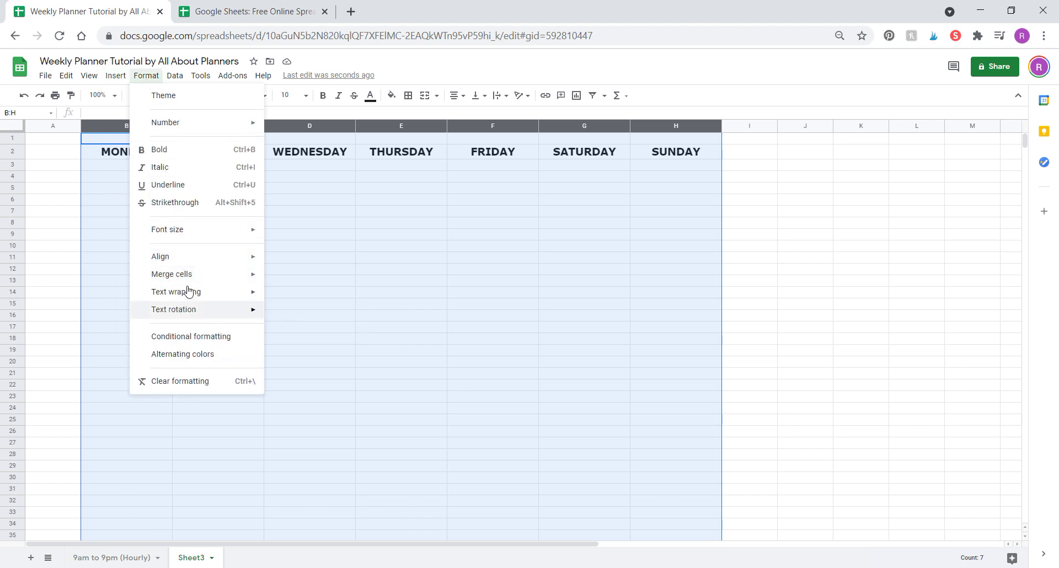
{"action": "mouse_move", "coordinate": [201, 76]}
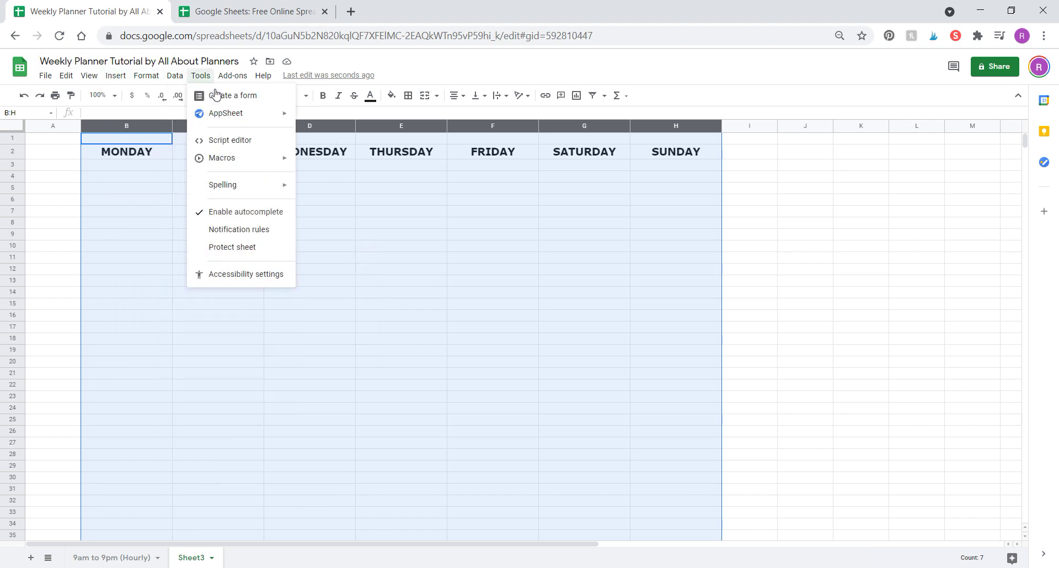
{"action": "mouse_move", "coordinate": [69, 79]}
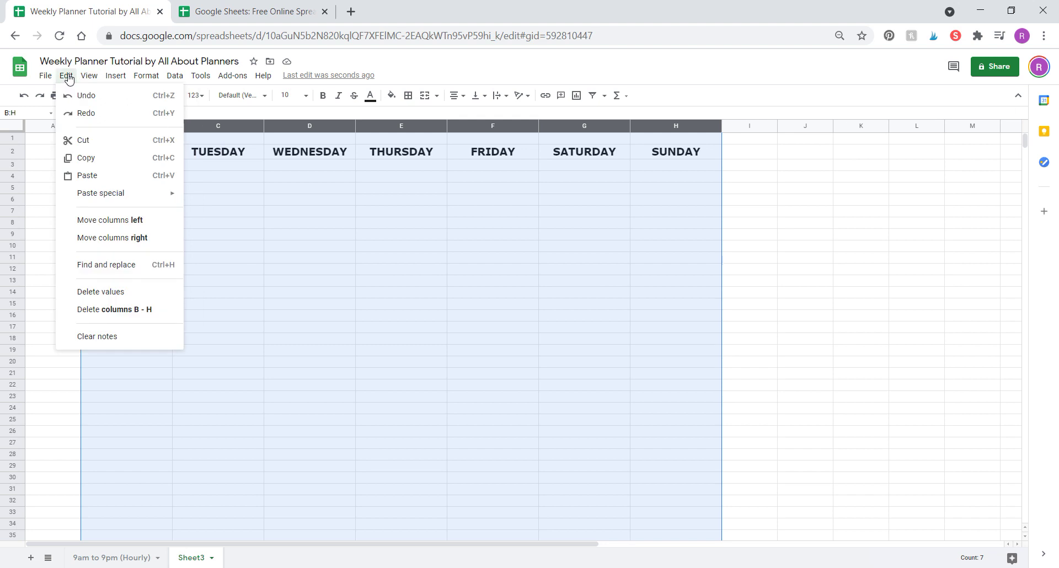
{"action": "left_click", "coordinate": [315, 203]}
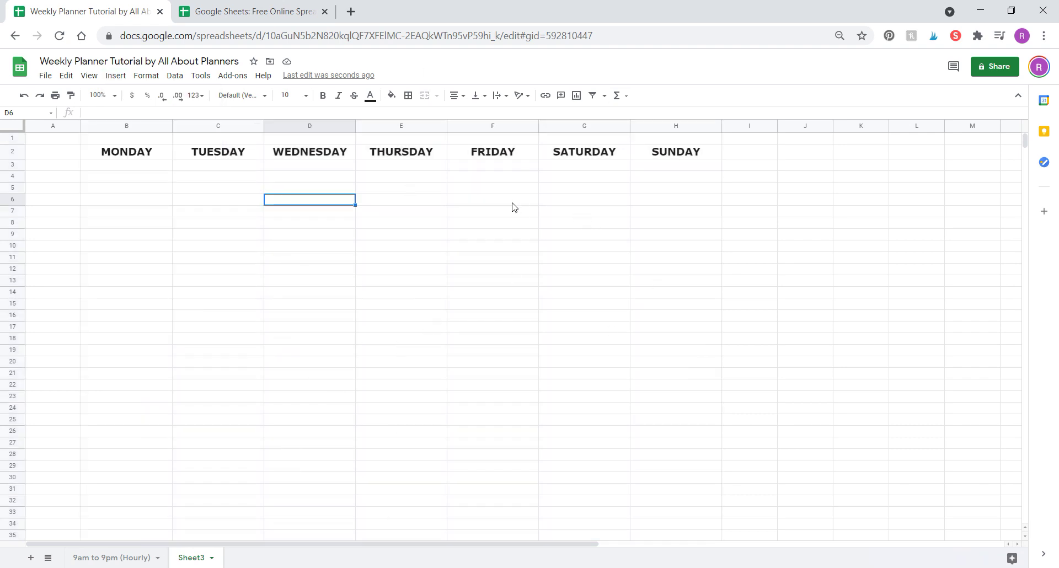
Enter the times 9, 9:30, 10, 10:30, 11, 11:30, 1:30 and 2 down cells A3 to A10.
{"action": "left_click", "coordinate": [60, 167]}
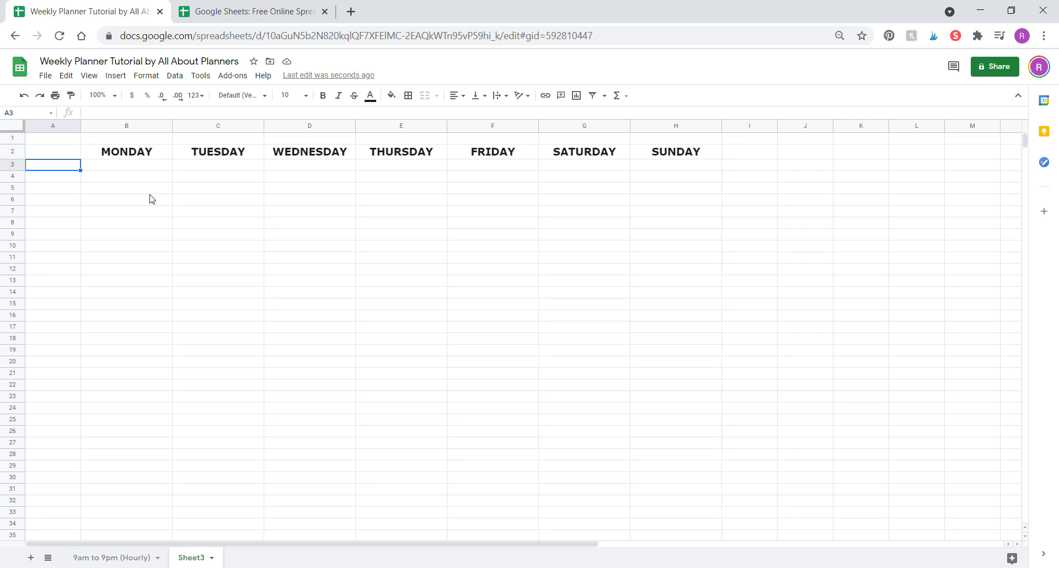
{"action": "type", "text": "9"}
{"action": "key", "text": "Return"}
{"action": "type", "text": "9:30"}
{"action": "key", "text": "Return"}
{"action": "type", "text": "10"}
{"action": "key", "text": "Return"}
{"action": "type", "text": "10:30"}
{"action": "key", "text": "Return"}
{"action": "type", "text": "11"}
{"action": "key", "text": "Return"}
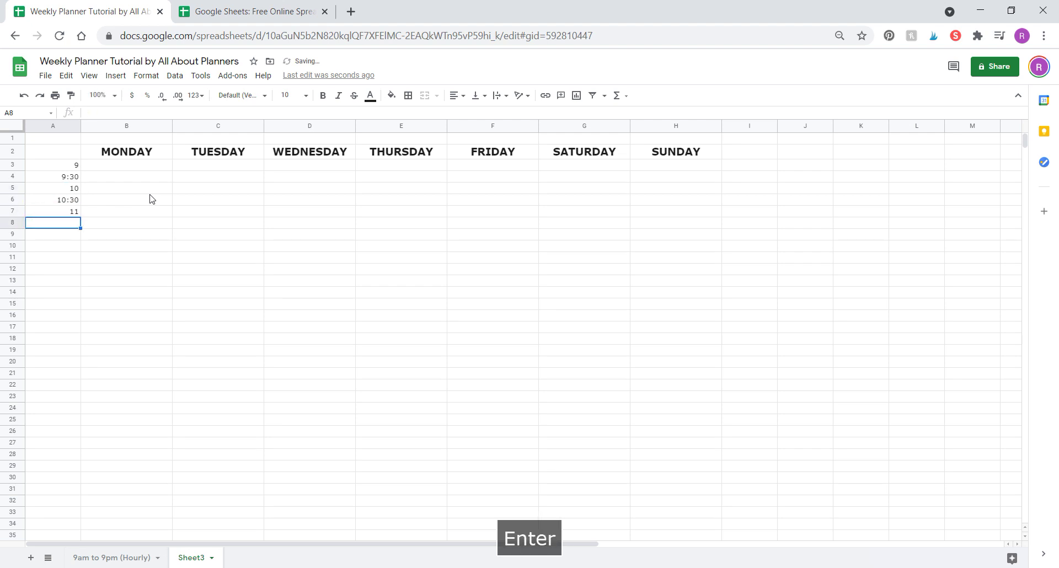
{"action": "type", "text": "11:30"}
{"action": "key", "text": "Return"}
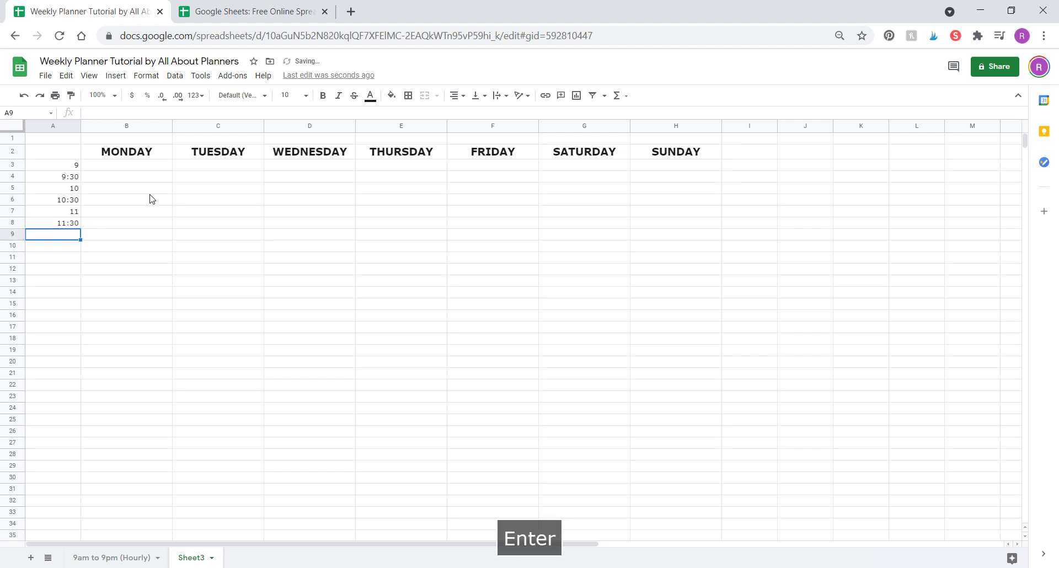
{"action": "type", "text": "1:"}
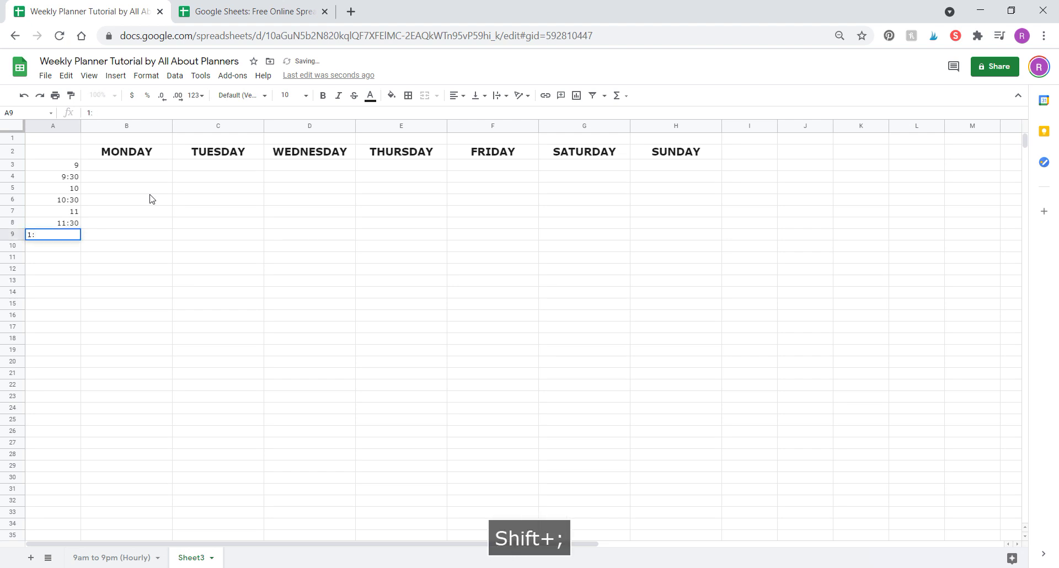
{"action": "type", "text": "30"}
{"action": "key", "text": "Return"}
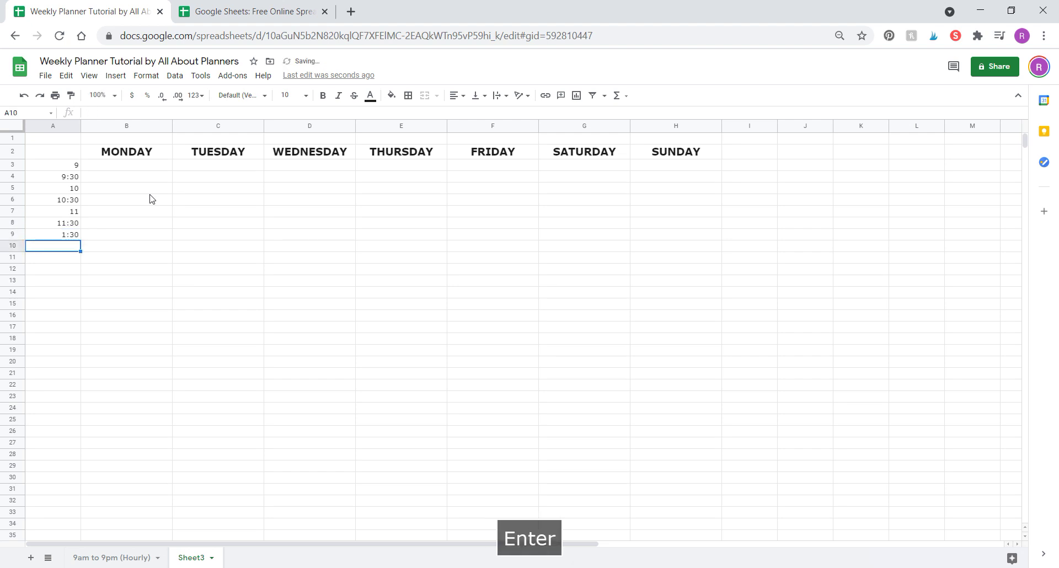
{"action": "type", "text": "2"}
{"action": "key", "text": "Return"}
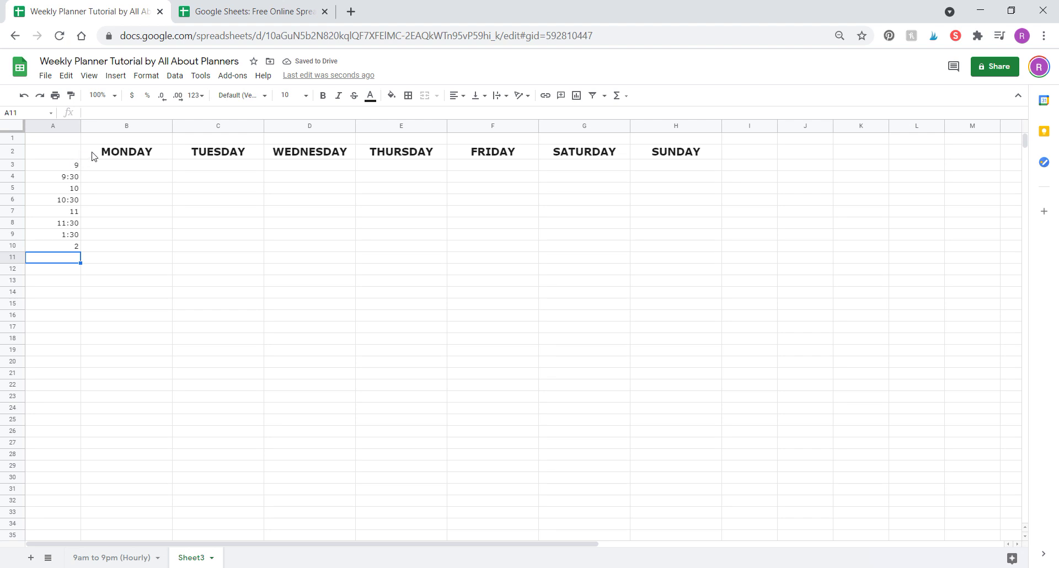
Make all of column A bold.
{"action": "left_click", "coordinate": [58, 128]}
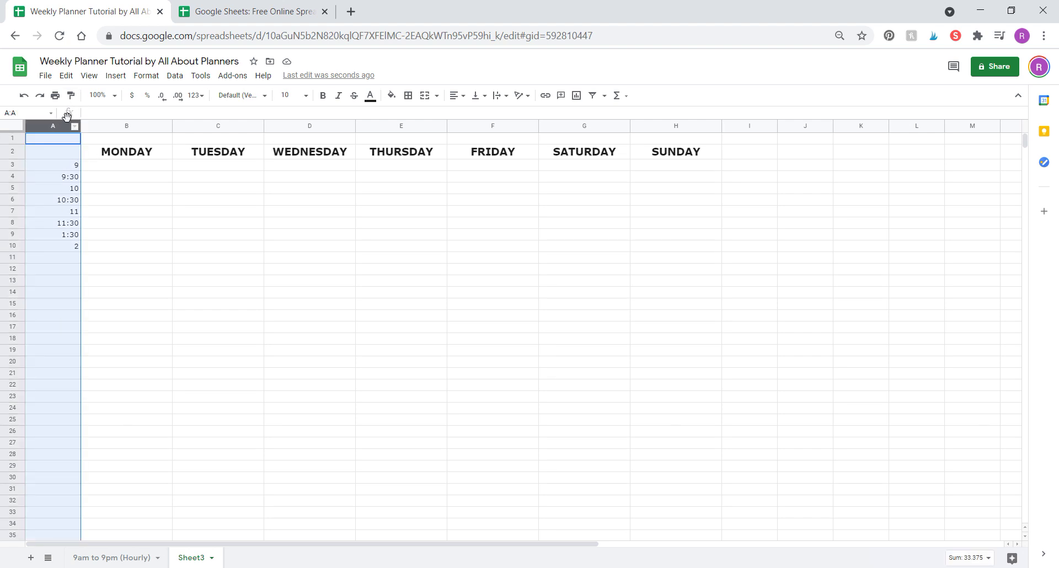
{"action": "left_click", "coordinate": [321, 103]}
{"action": "left_click", "coordinate": [177, 236]}
Test the column's bold formatting by entering TYPE in A15, and delete the test text.
{"action": "left_click", "coordinate": [64, 307]}
{"action": "type", "text": "TYPE"}
{"action": "key", "text": "Return"}
{"action": "left_click", "coordinate": [62, 306]}
{"action": "key", "text": "Delete"}
{"action": "left_click", "coordinate": [121, 292]}
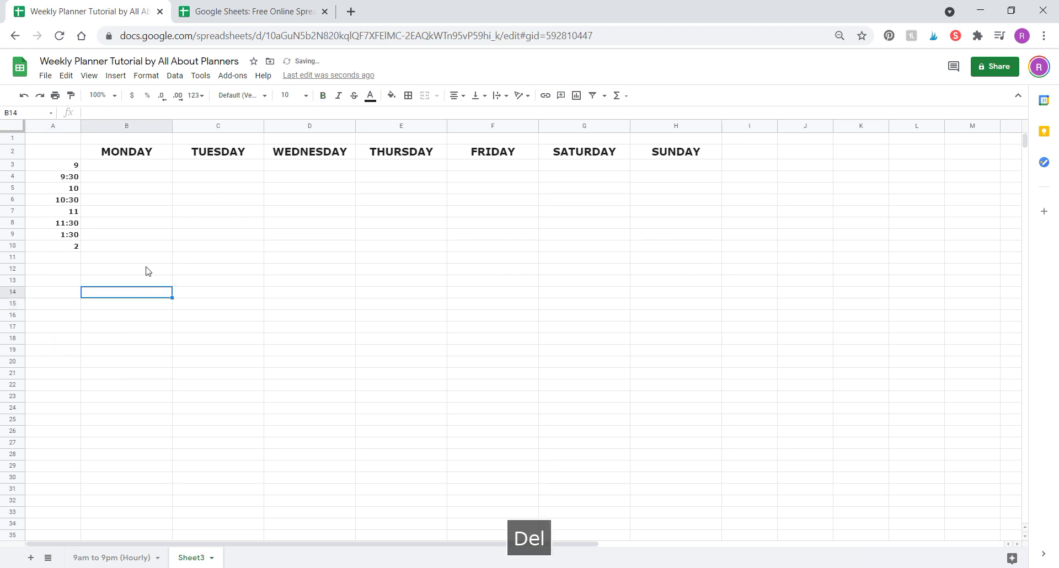
Set the font size of all of column A to 14.
{"action": "left_click", "coordinate": [61, 126]}
{"action": "left_click", "coordinate": [291, 96]}
{"action": "type", "text": "14"}
{"action": "key", "text": "Return"}
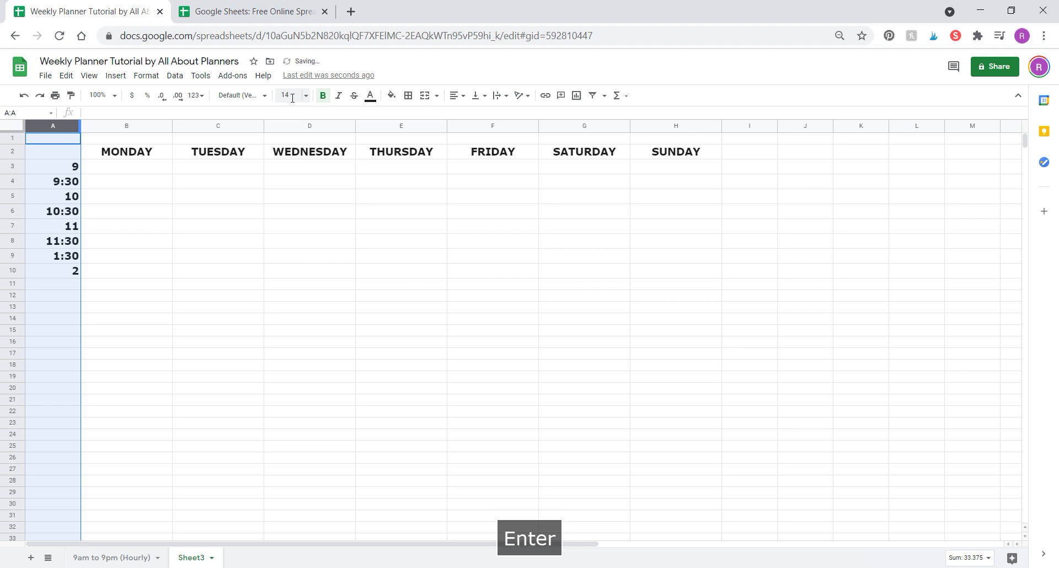
{"action": "left_click", "coordinate": [149, 231]}
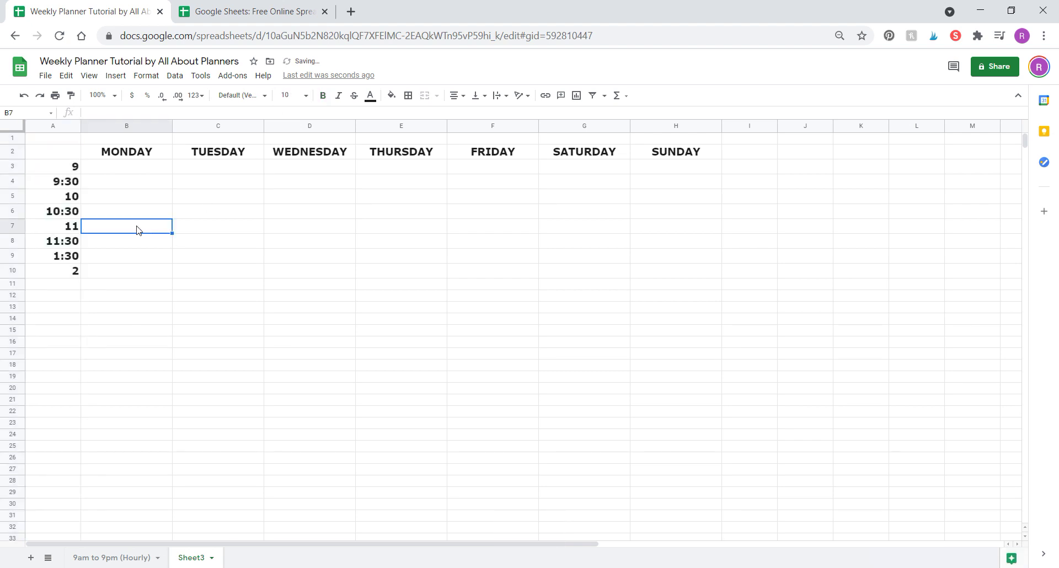
{"action": "left_click", "coordinate": [55, 126]}
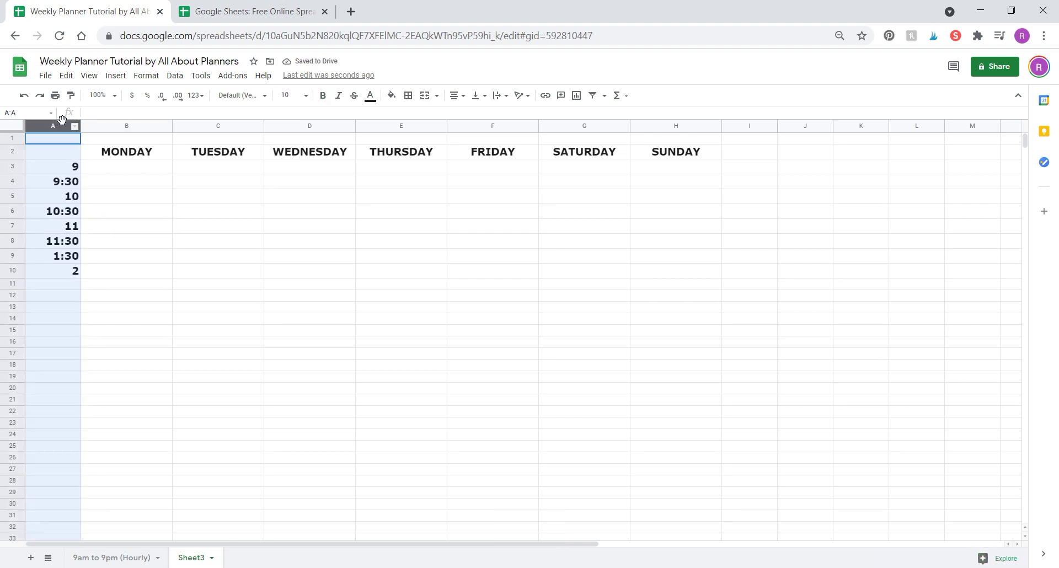
{"action": "left_click", "coordinate": [231, 256]}
{"action": "left_click", "coordinate": [48, 320]}
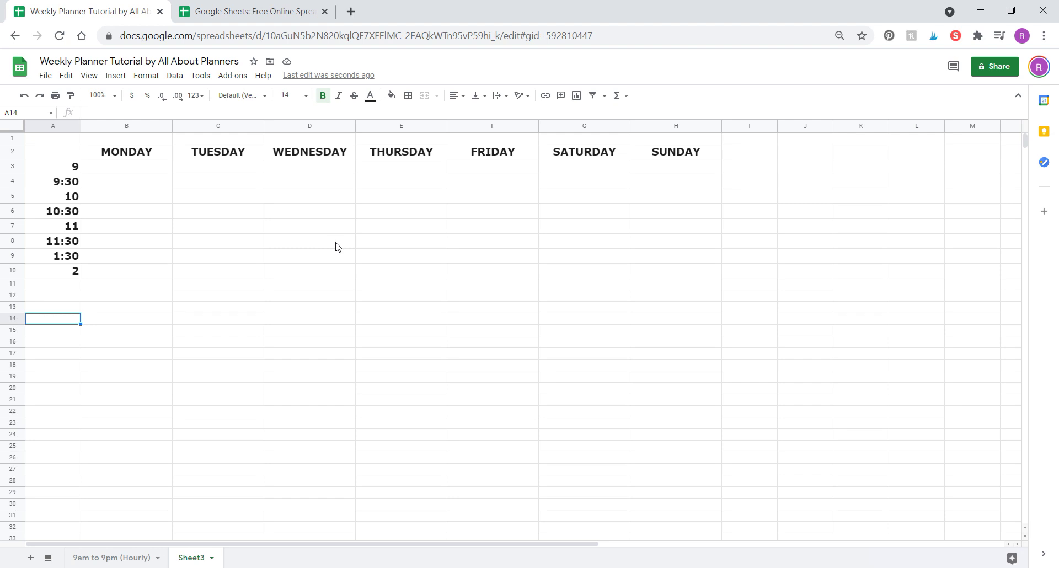
{"action": "left_click", "coordinate": [141, 285]}
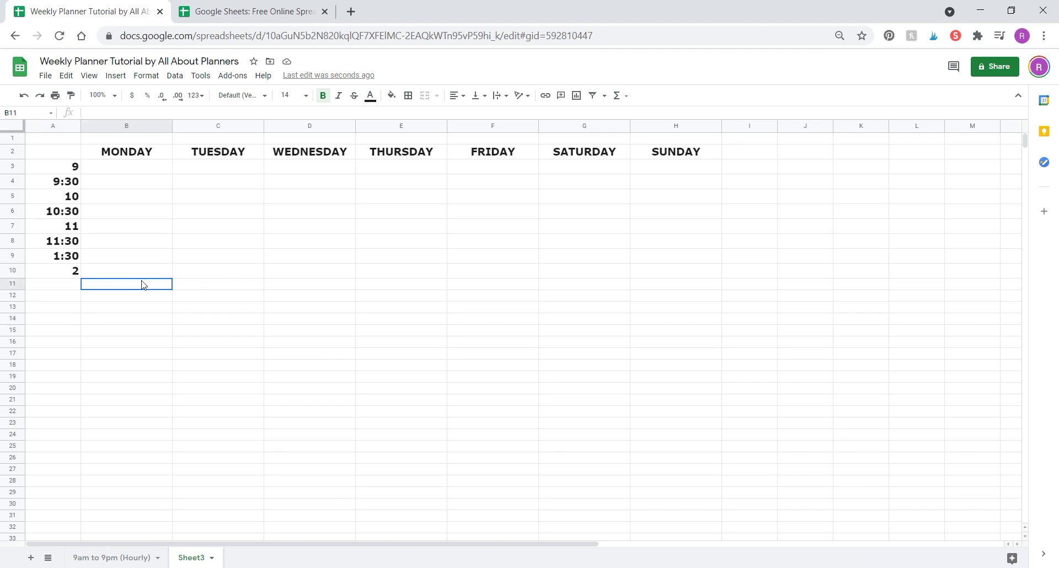
Enter the row labels Meals in A11 and TO DO in A12, below the times.
{"action": "left_click", "coordinate": [70, 289]}
{"action": "type", "text": "mEALS"}
{"action": "key", "text": "BackSpace"}
{"action": "key", "text": "BackSpace"}
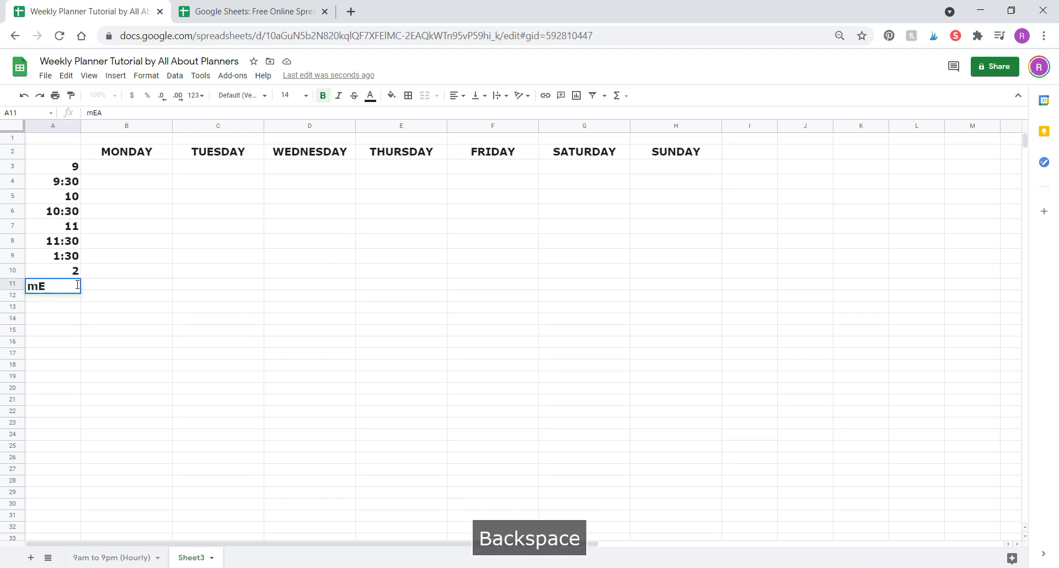
{"action": "key", "text": "BackSpace"}
{"action": "key", "text": "BackSpace"}
{"action": "key", "text": "BackSpace"}
{"action": "key", "text": "Caps_Lock"}
{"action": "type", "text": "Meals"}
{"action": "key", "text": "Return"}
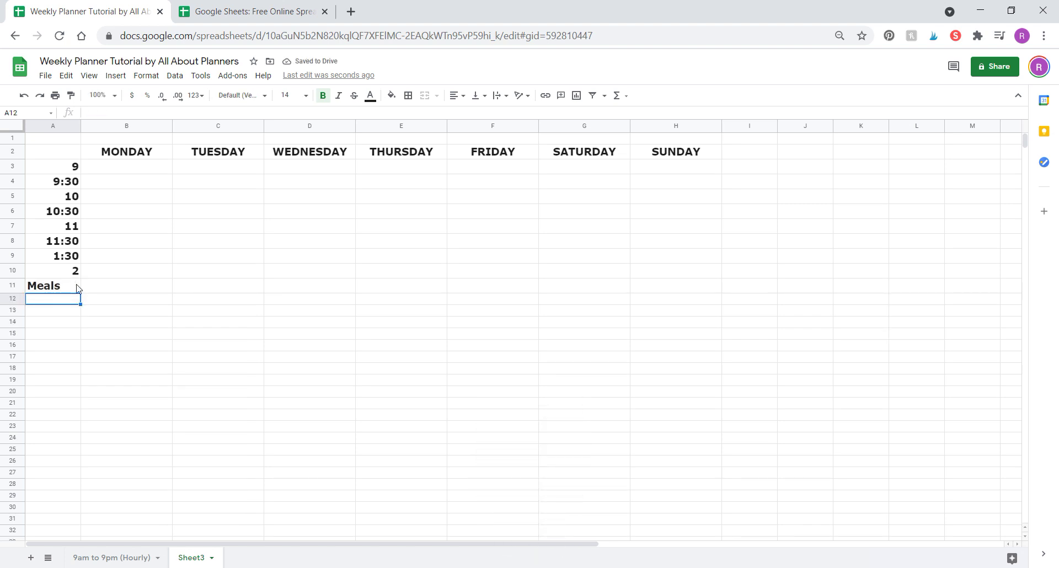
{"action": "key", "text": "Caps_Lock"}
{"action": "type", "text": "TO DO"}
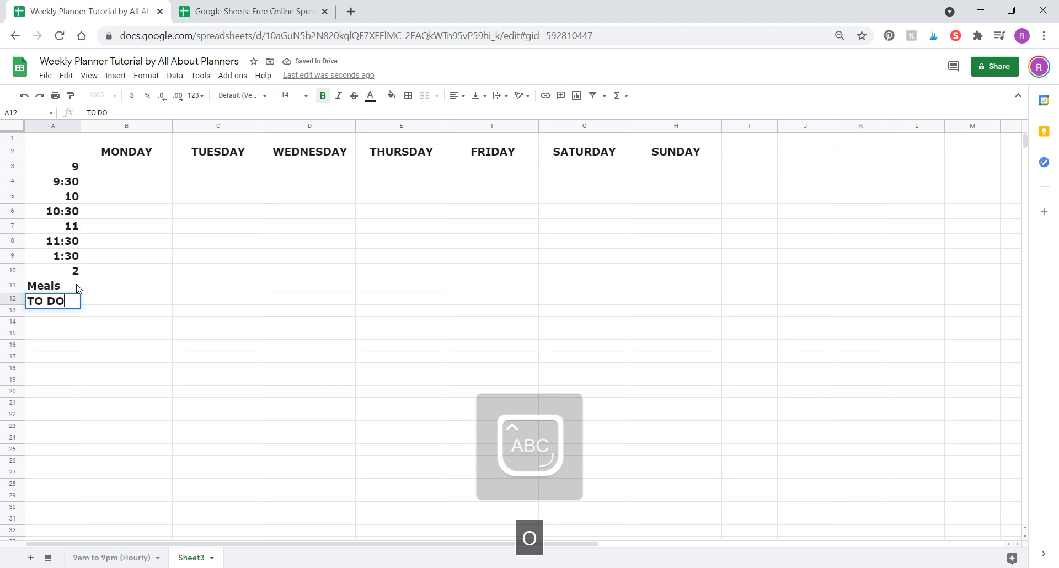
{"action": "key", "text": "Caps_Lock"}
{"action": "key", "text": "Return"}
Check the title on the 9am to 9pm (Hourly) sheet and enter WEEK OF: in cell A1 of Sheet3.
{"action": "left_click", "coordinate": [104, 559]}
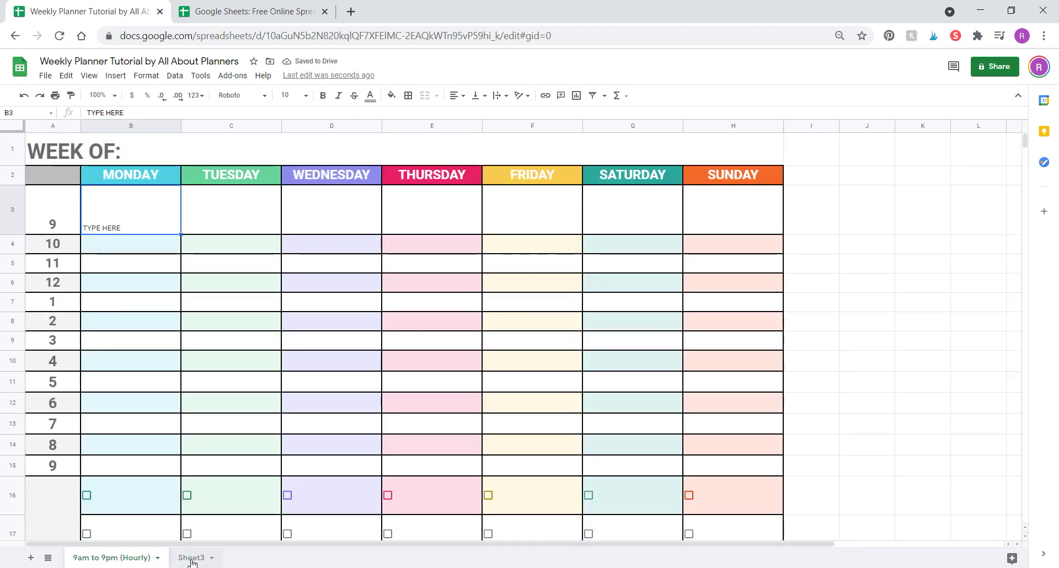
{"action": "left_click", "coordinate": [191, 558]}
{"action": "left_click", "coordinate": [64, 139]}
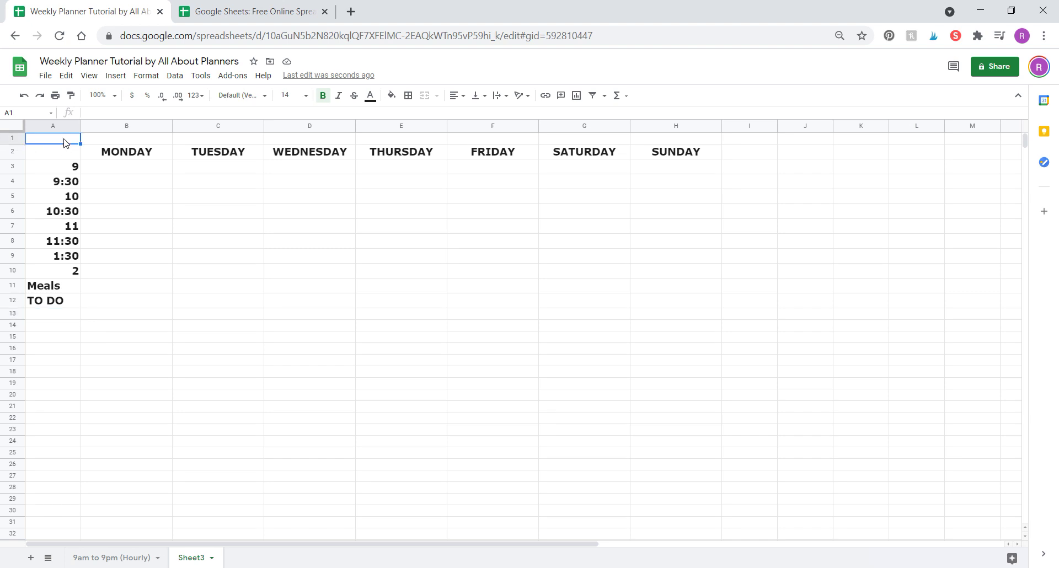
{"action": "key", "text": "Caps_Lock"}
{"action": "type", "text": "WEEK OF:"}
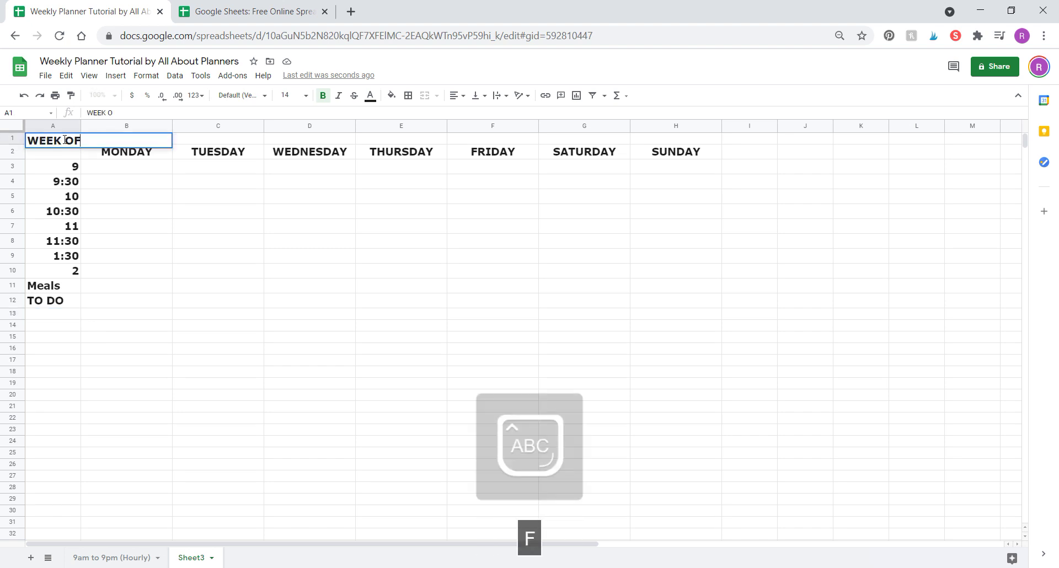
{"action": "key", "text": "Return"}
{"action": "left_click", "coordinate": [180, 221]}
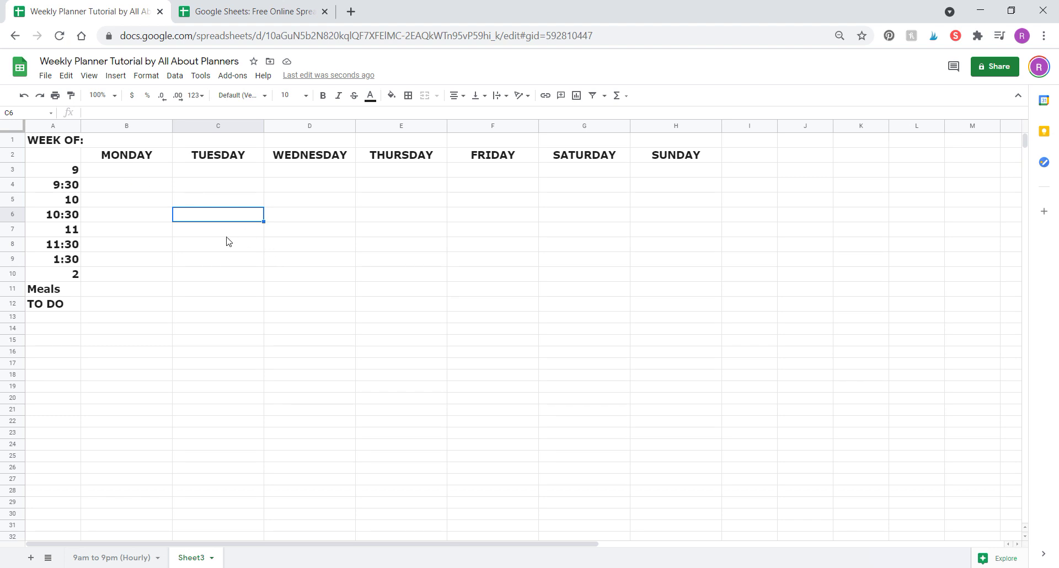
Apply borders to all cells of the planner range A2:H20.
{"action": "left_click_drag", "start_coordinate": [63, 160], "coordinate": [666, 375]}
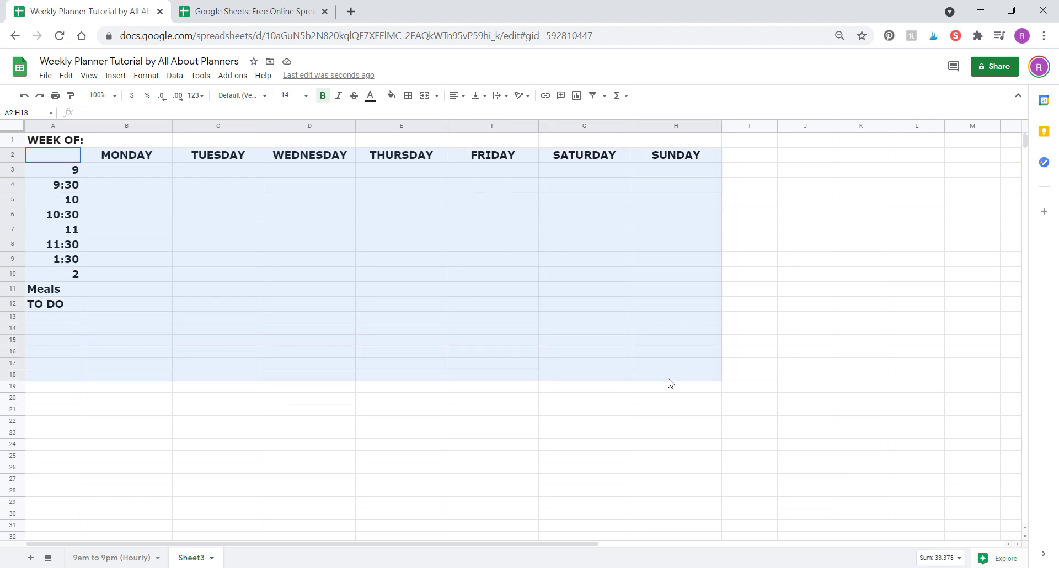
{"action": "left_click", "coordinate": [660, 386]}
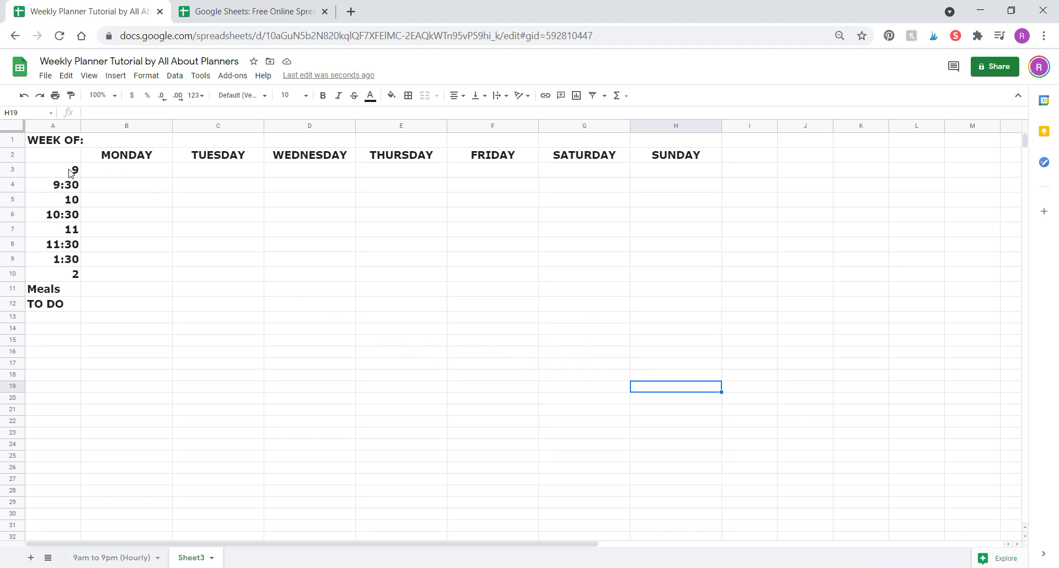
{"action": "left_click_drag", "start_coordinate": [64, 161], "coordinate": [685, 397]}
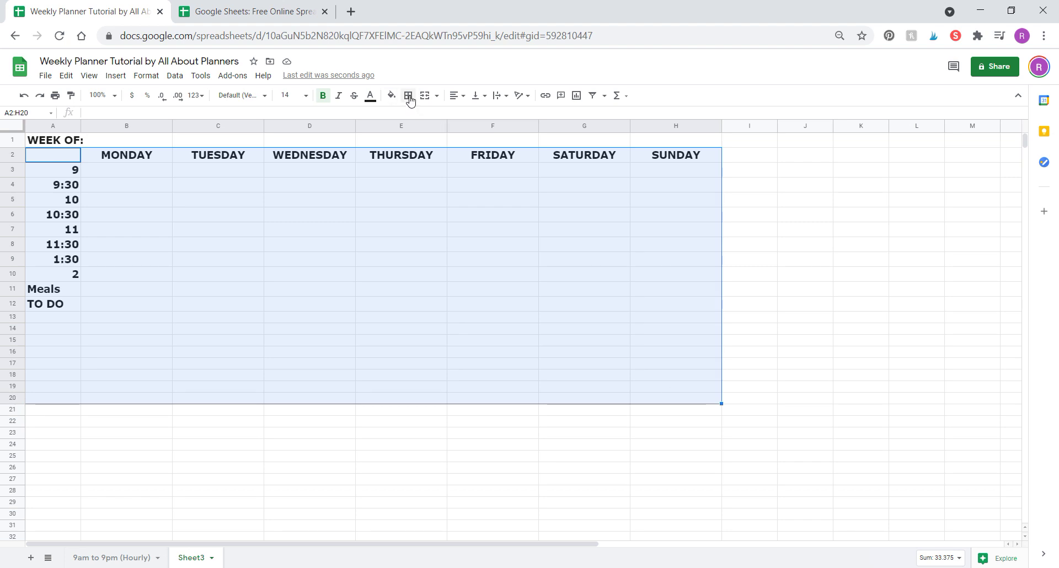
{"action": "left_click", "coordinate": [409, 97]}
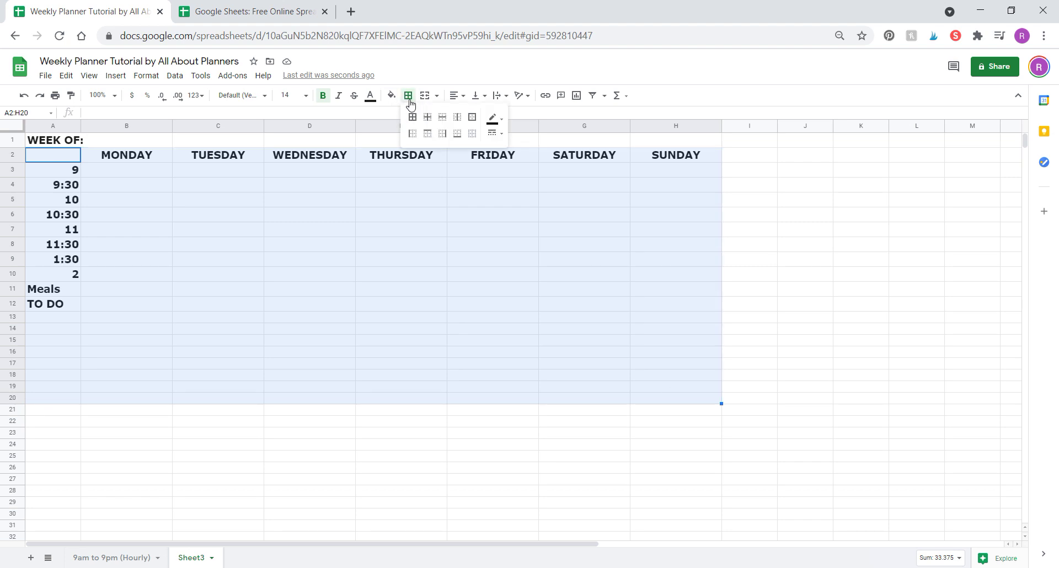
{"action": "left_click", "coordinate": [412, 119]}
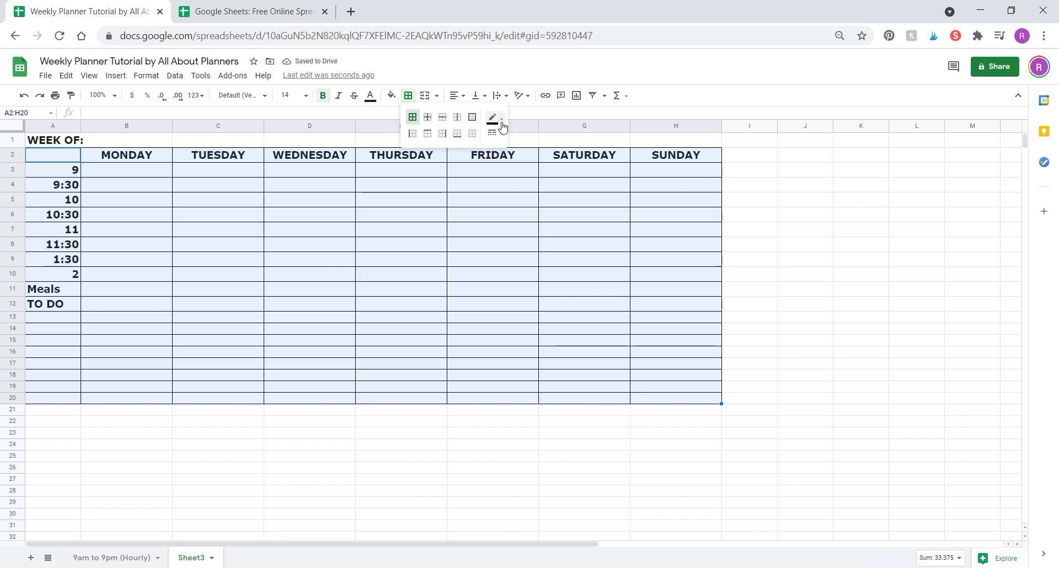
Review the border color palette, then examine the font and color settings of the current theme.
{"action": "left_click", "coordinate": [496, 118]}
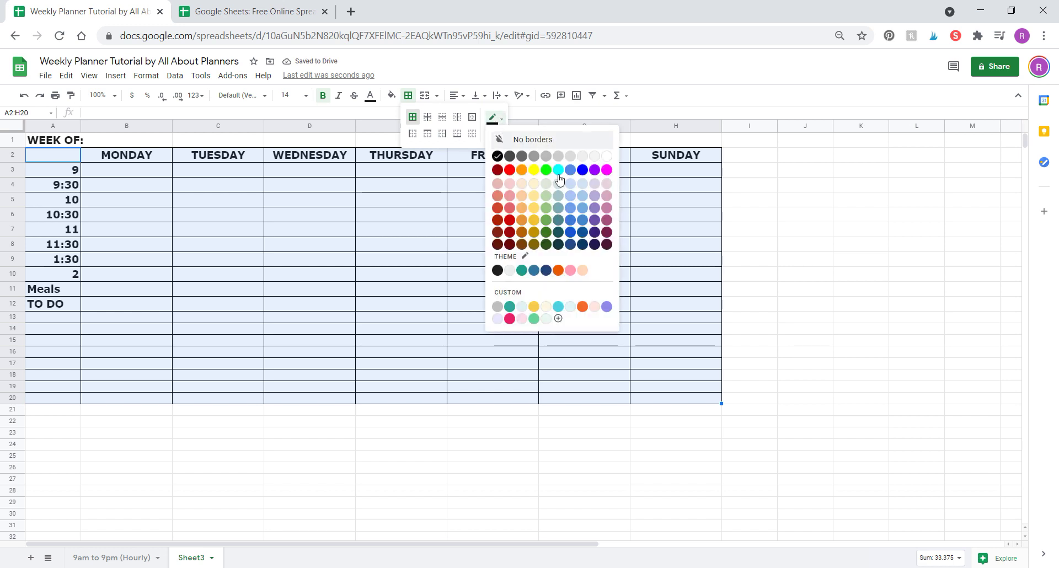
{"action": "left_click", "coordinate": [525, 256]}
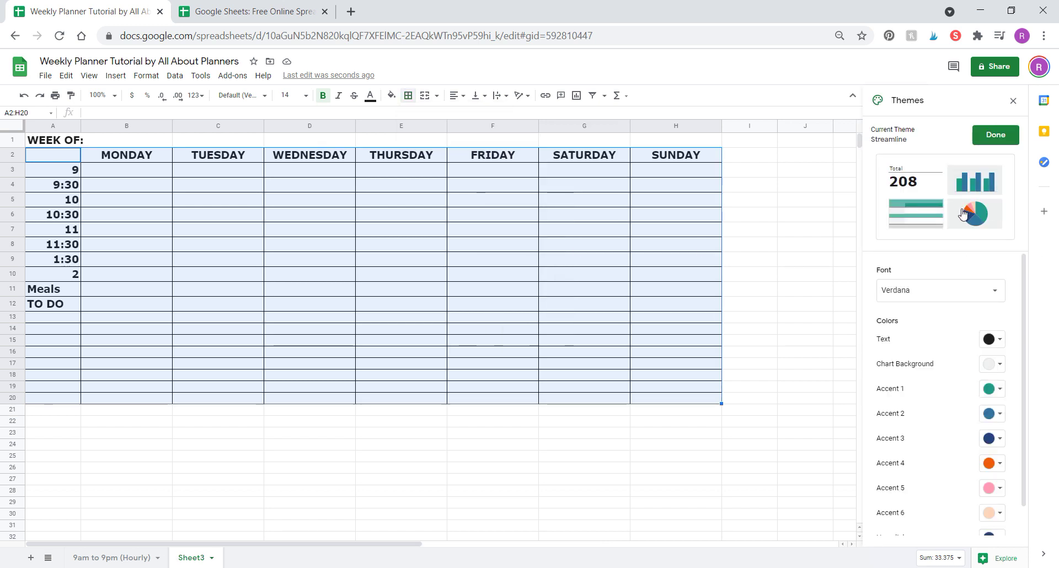
{"action": "scroll", "coordinate": [954, 272], "scroll_direction": "down", "scroll_amount": 1}
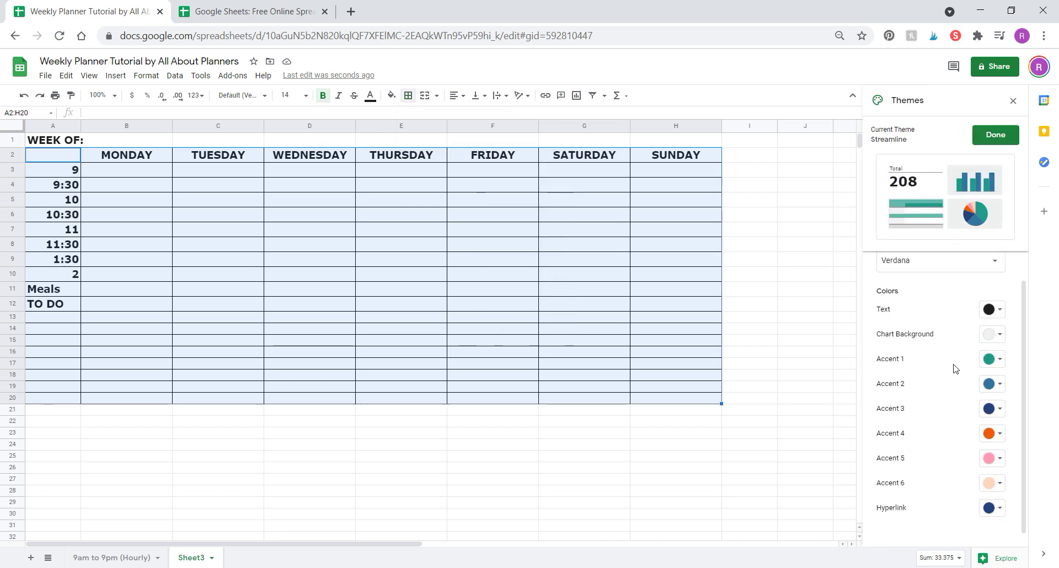
{"action": "scroll", "coordinate": [955, 381], "scroll_direction": "up", "scroll_amount": 1}
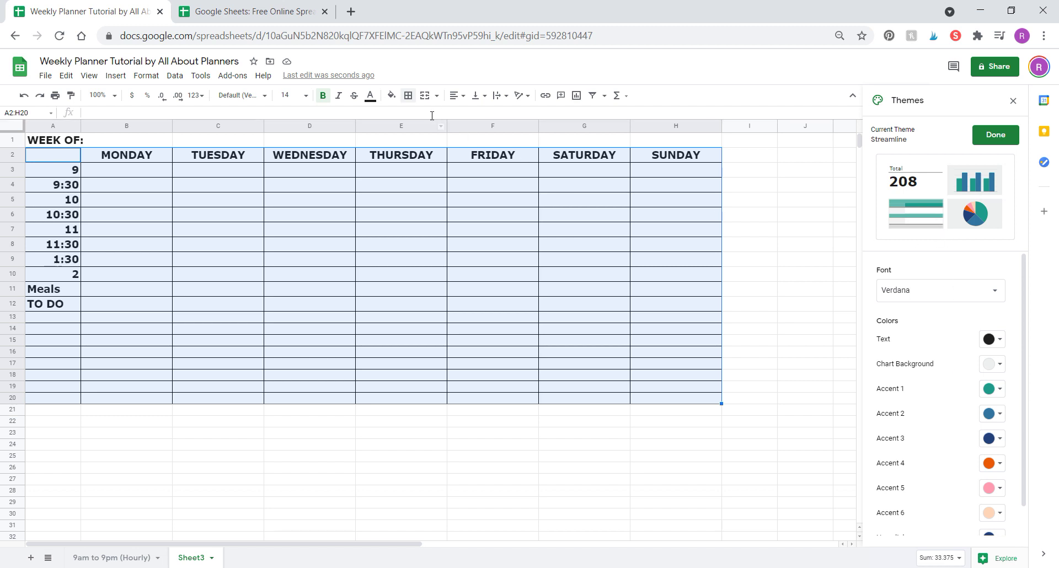
{"action": "left_click", "coordinate": [391, 95]}
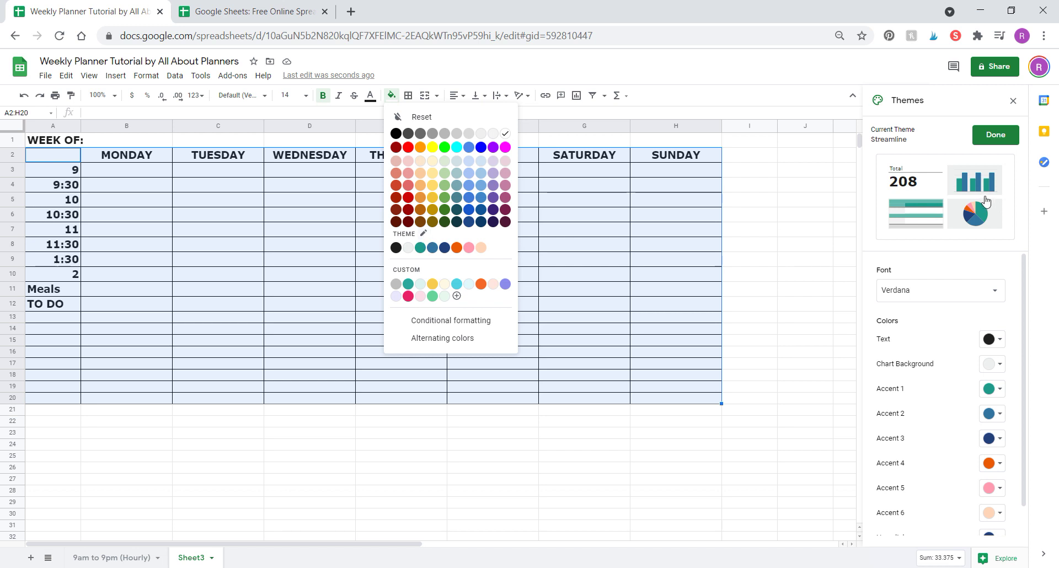
{"action": "left_click", "coordinate": [979, 292]}
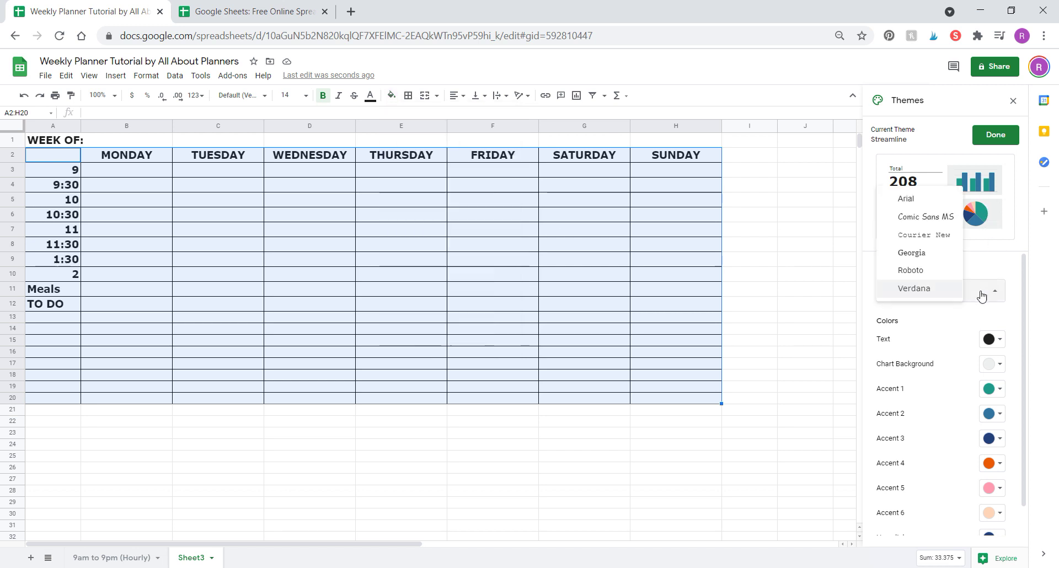
{"action": "left_click", "coordinate": [986, 298]}
{"action": "scroll", "coordinate": [950, 369], "scroll_direction": "down", "scroll_amount": 1}
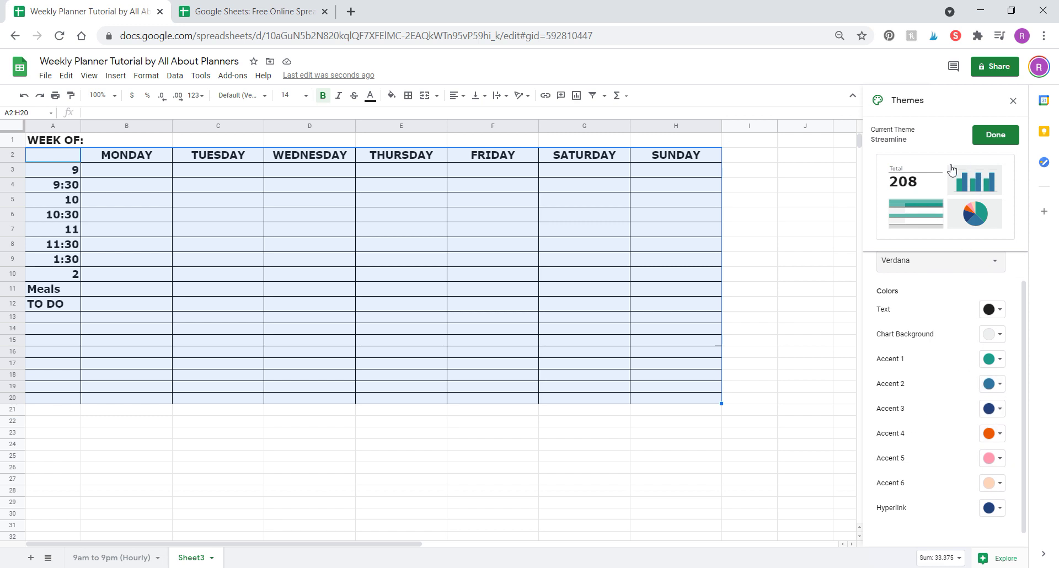
Apply the Retro theme to the spreadsheet and review its font and accent colors.
{"action": "left_click", "coordinate": [996, 134]}
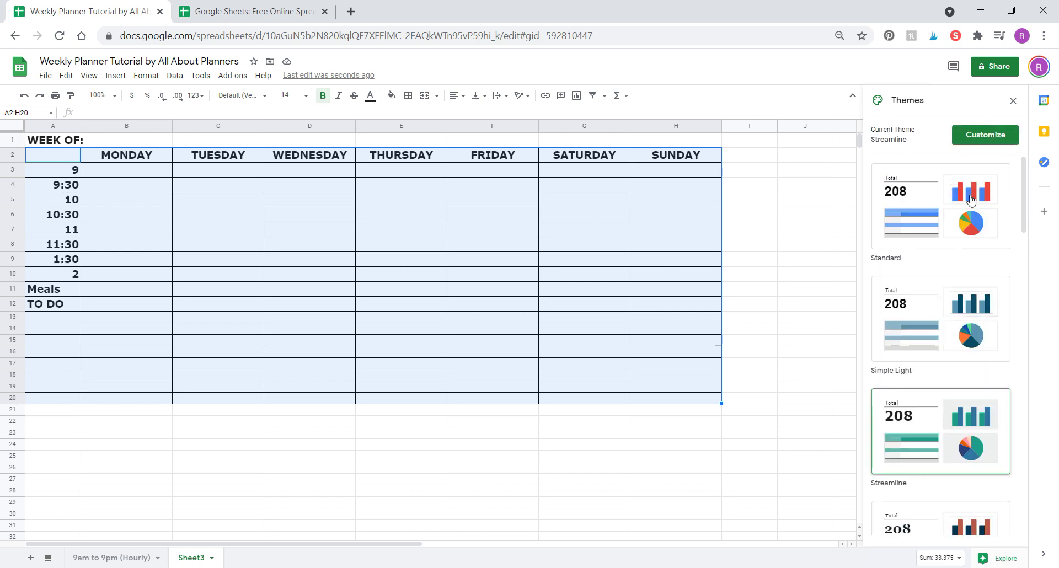
{"action": "scroll", "coordinate": [970, 209], "scroll_direction": "down", "scroll_amount": 3}
{"action": "scroll", "coordinate": [966, 217], "scroll_direction": "down", "scroll_amount": 10}
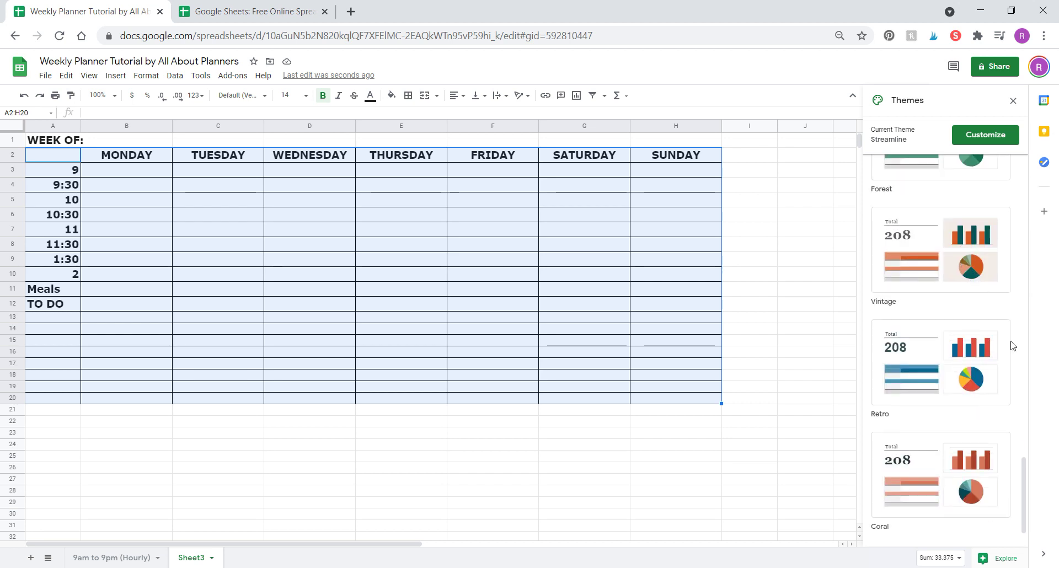
{"action": "left_click", "coordinate": [971, 387]}
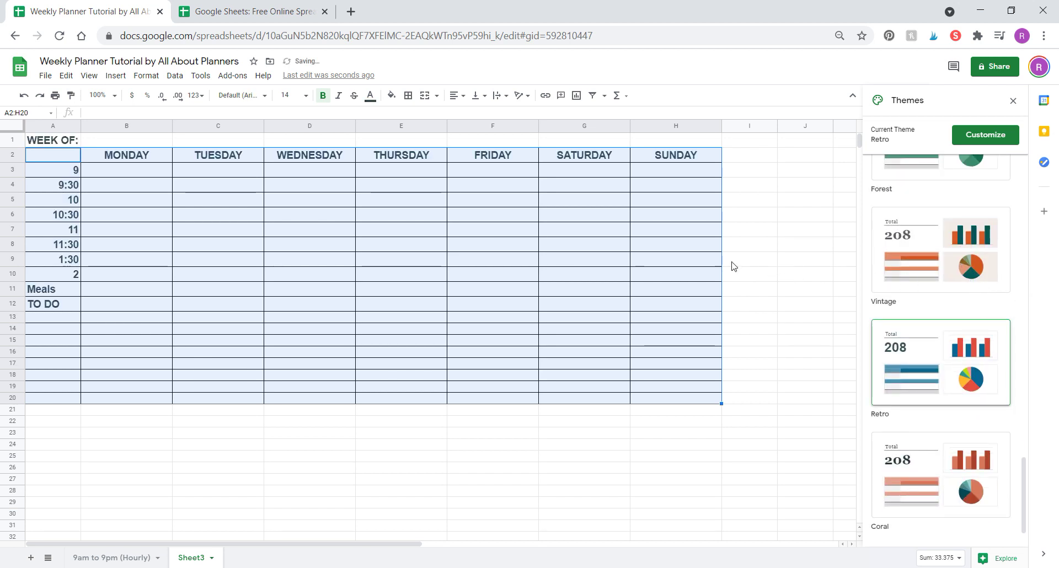
{"action": "left_click", "coordinate": [992, 138]}
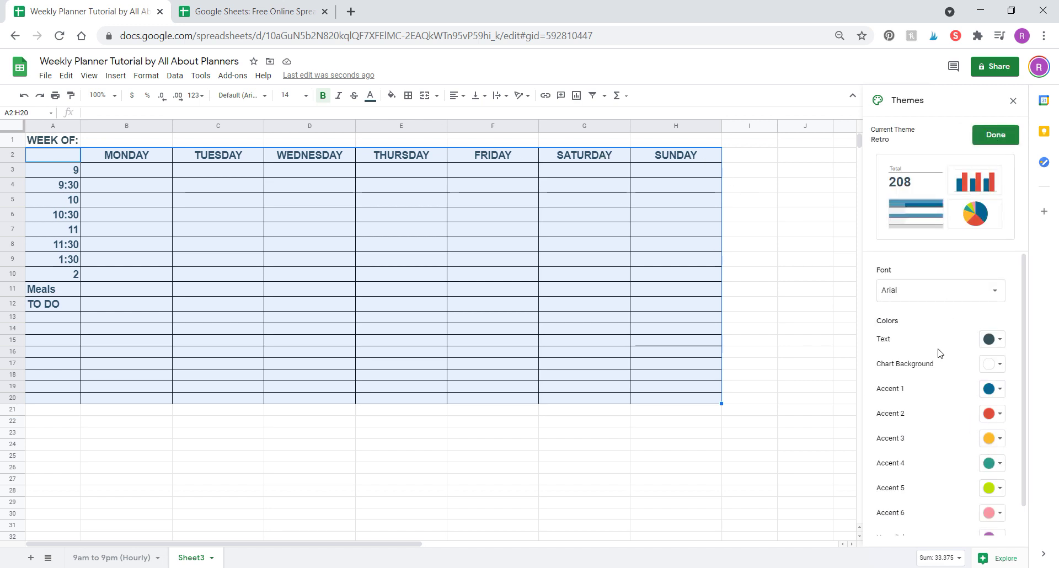
{"action": "scroll", "coordinate": [939, 362], "scroll_direction": "down", "scroll_amount": 1}
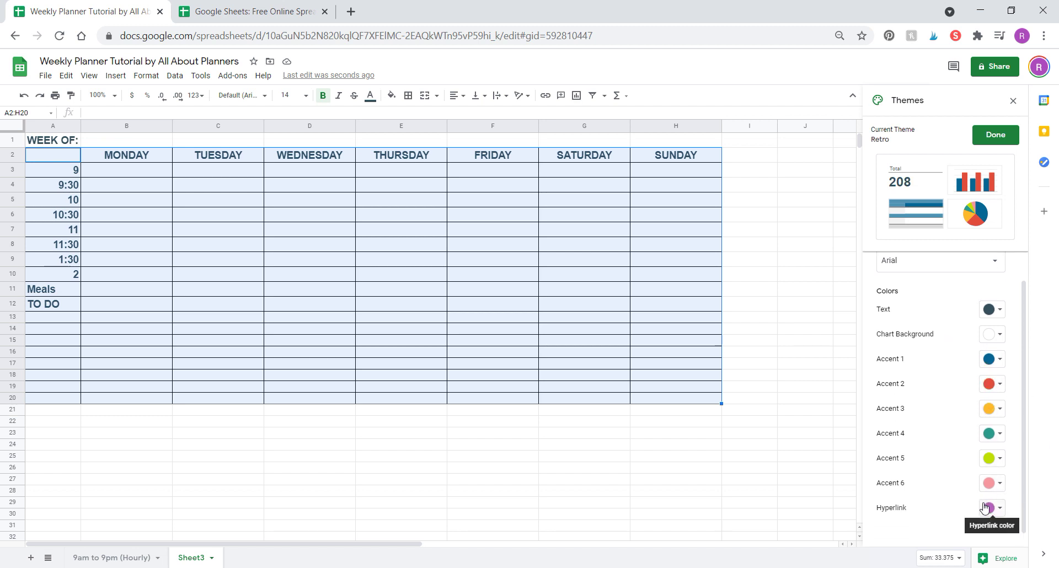
{"action": "left_click", "coordinate": [994, 135]}
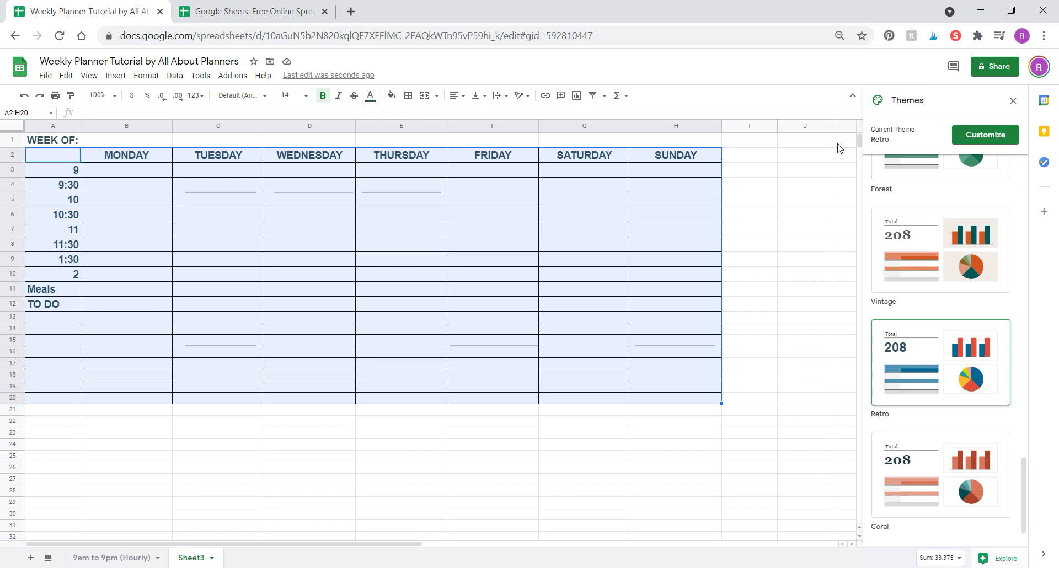
{"action": "left_click", "coordinate": [1013, 101]}
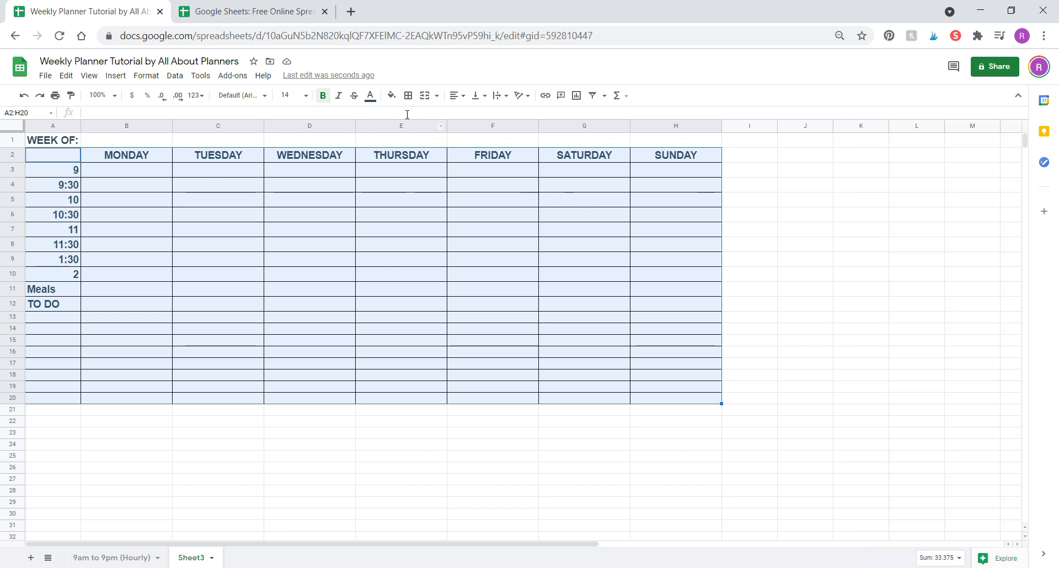
Try to switch the borders of A2:H20 to a thicker line style.
{"action": "left_click", "coordinate": [409, 96]}
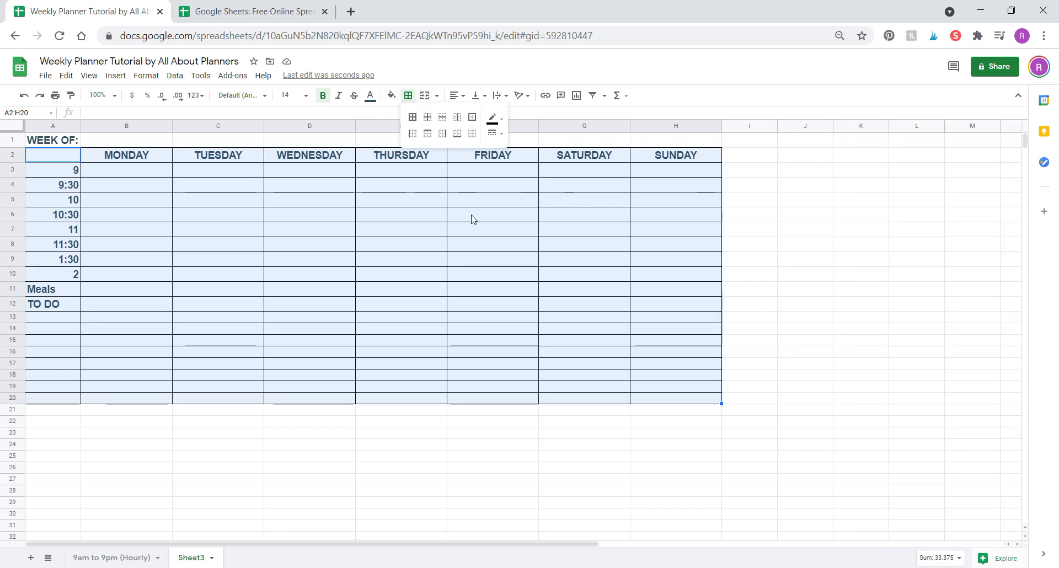
{"action": "left_click", "coordinate": [500, 135]}
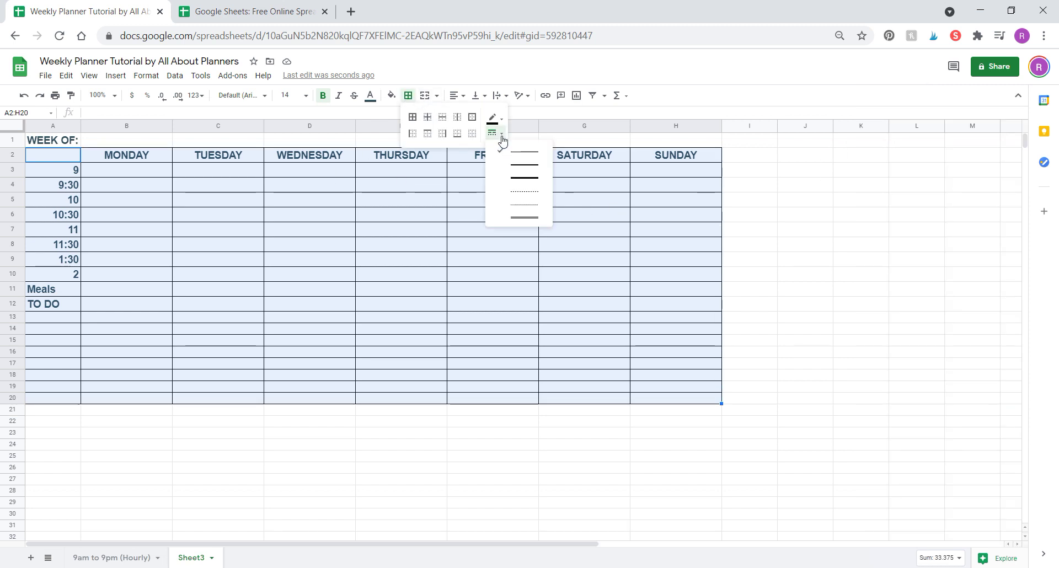
{"action": "left_click", "coordinate": [528, 169]}
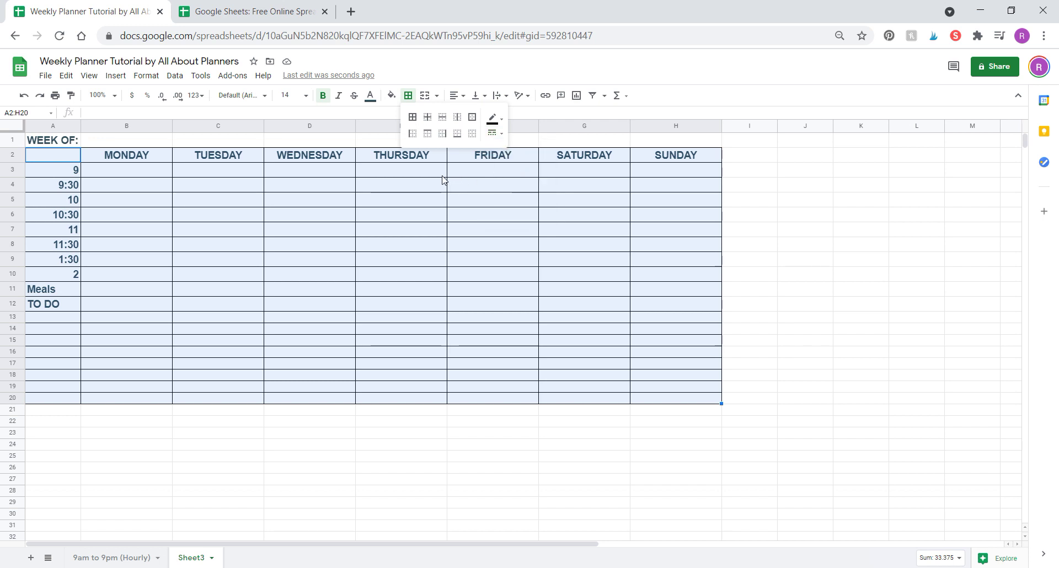
{"action": "left_click", "coordinate": [496, 137]}
{"action": "left_click", "coordinate": [517, 177]}
{"action": "left_click", "coordinate": [472, 228]}
Apply medium-thickness borders to all cells of A2:H20.
{"action": "left_click_drag", "start_coordinate": [66, 160], "coordinate": [689, 398]}
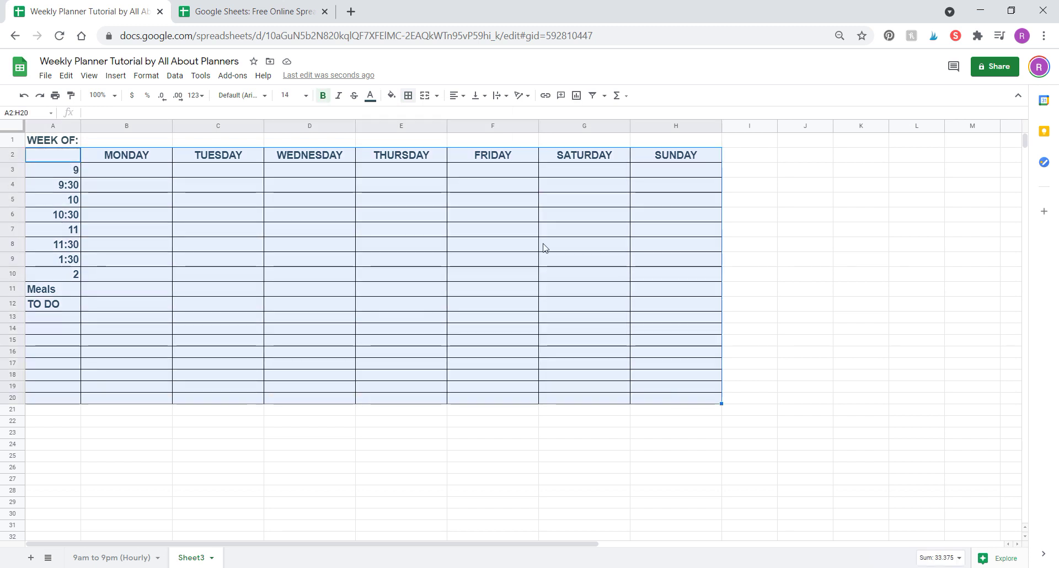
{"action": "left_click", "coordinate": [408, 96]}
{"action": "left_click", "coordinate": [494, 133]}
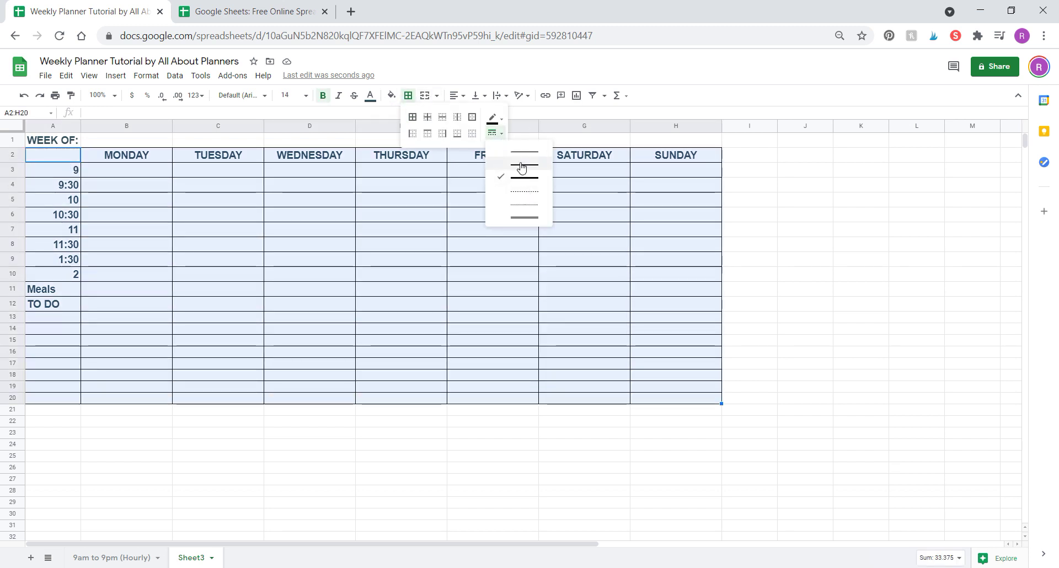
{"action": "left_click", "coordinate": [496, 189]}
{"action": "left_click", "coordinate": [412, 121]}
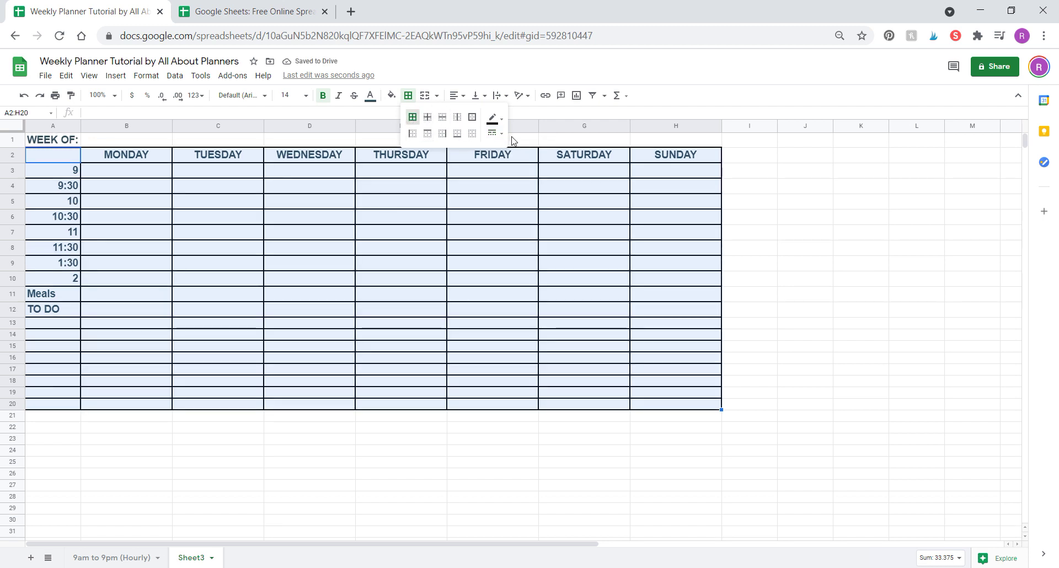
Compare thick and thin border styles on A2:H20, and restore the medium line style.
{"action": "left_click", "coordinate": [494, 133]}
{"action": "left_click", "coordinate": [524, 179]}
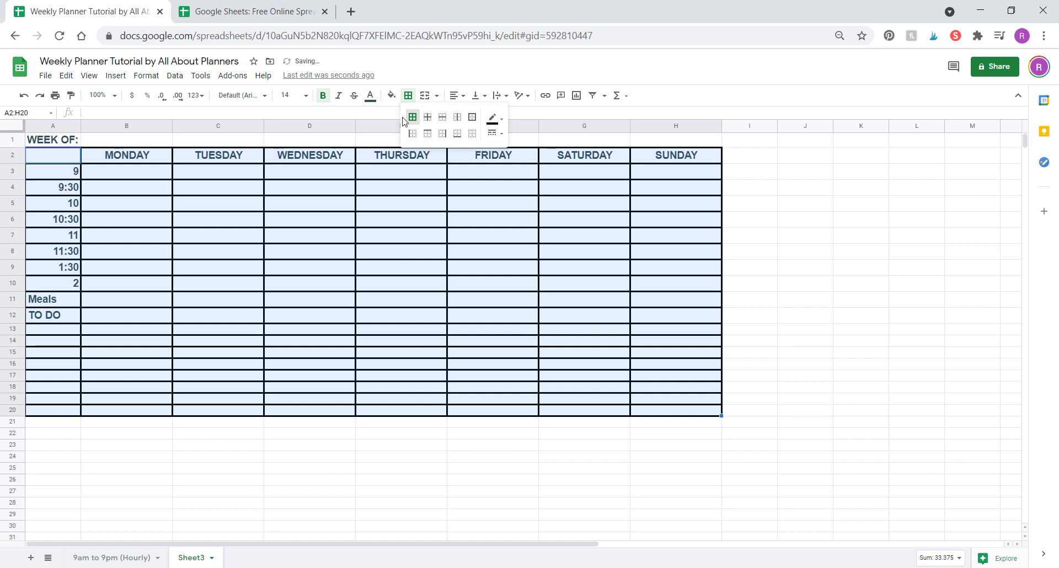
{"action": "left_click", "coordinate": [494, 133]}
{"action": "left_click", "coordinate": [523, 164]}
{"action": "left_click", "coordinate": [494, 133]}
{"action": "left_click", "coordinate": [516, 155]}
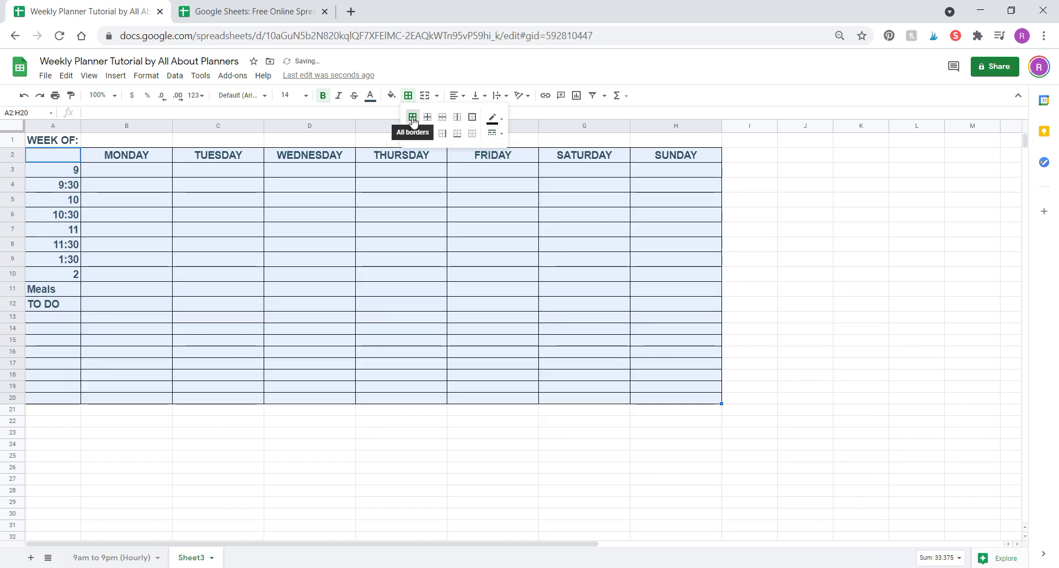
{"action": "left_click", "coordinate": [499, 136]}
{"action": "left_click", "coordinate": [492, 175]}
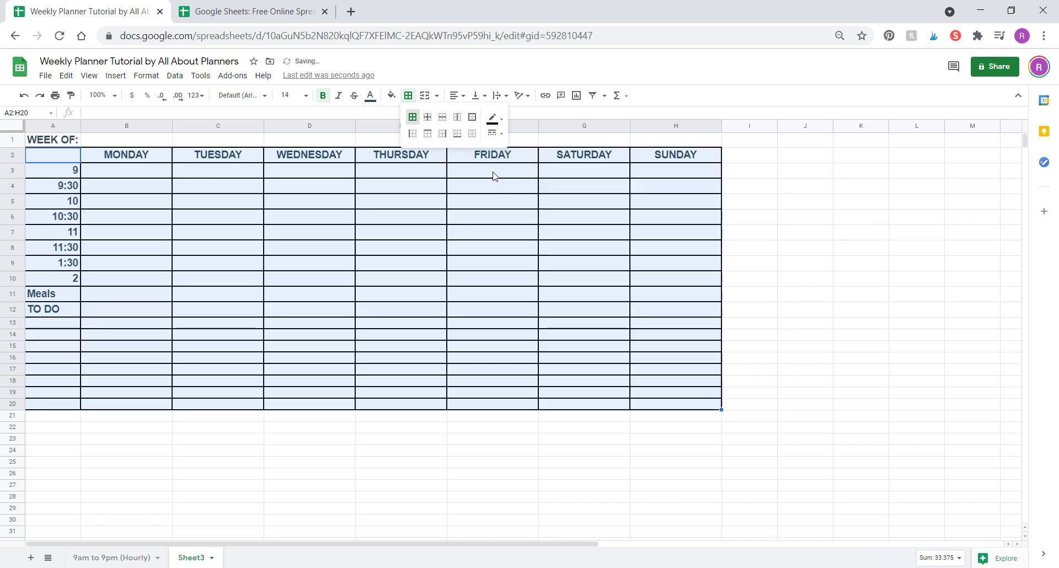
{"action": "left_click", "coordinate": [598, 254]}
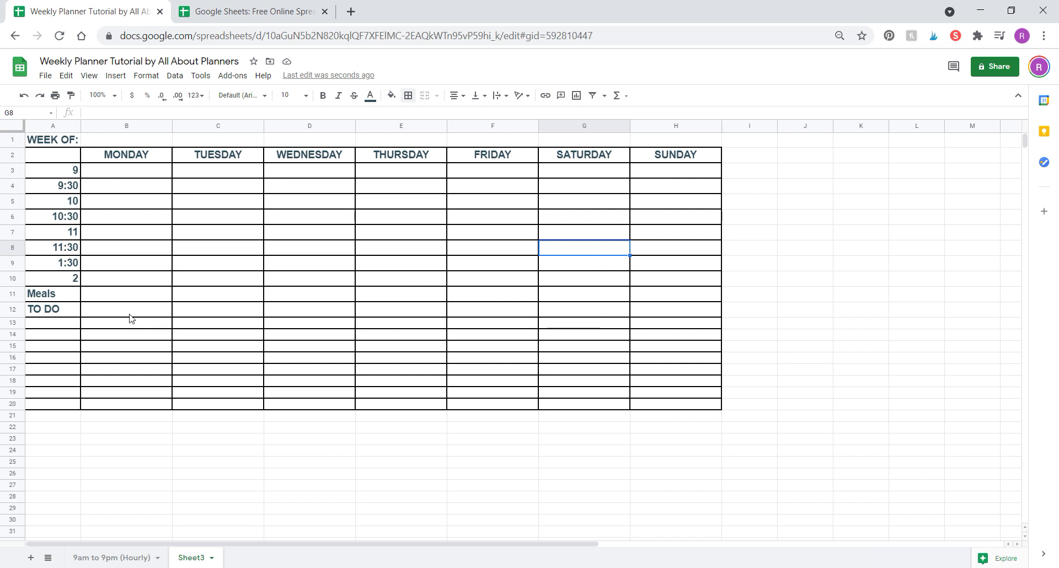
Fill the MONDAY heading cell with the theme's pink color.
{"action": "left_click", "coordinate": [155, 159]}
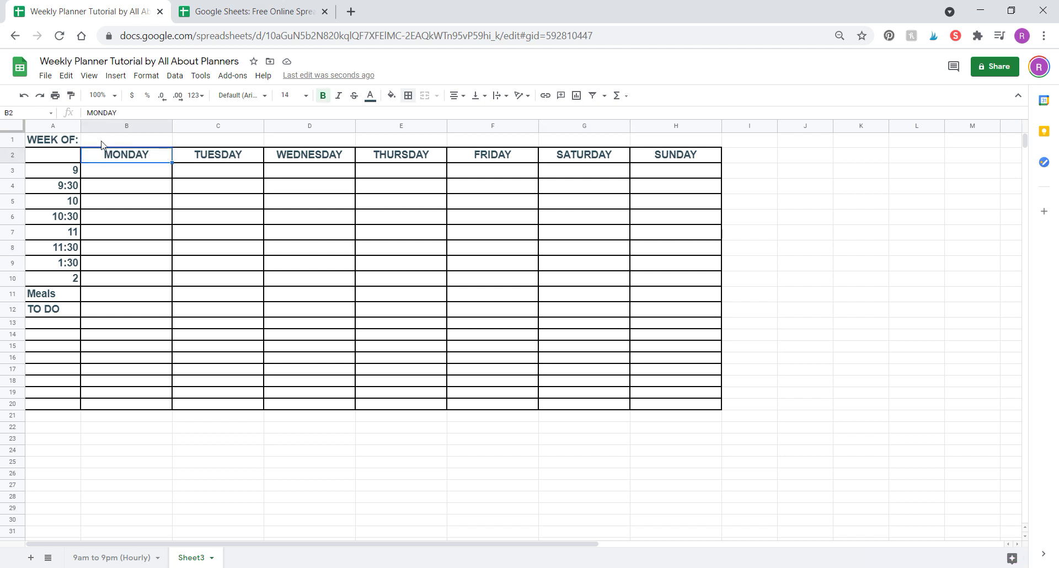
{"action": "left_click", "coordinate": [392, 96]}
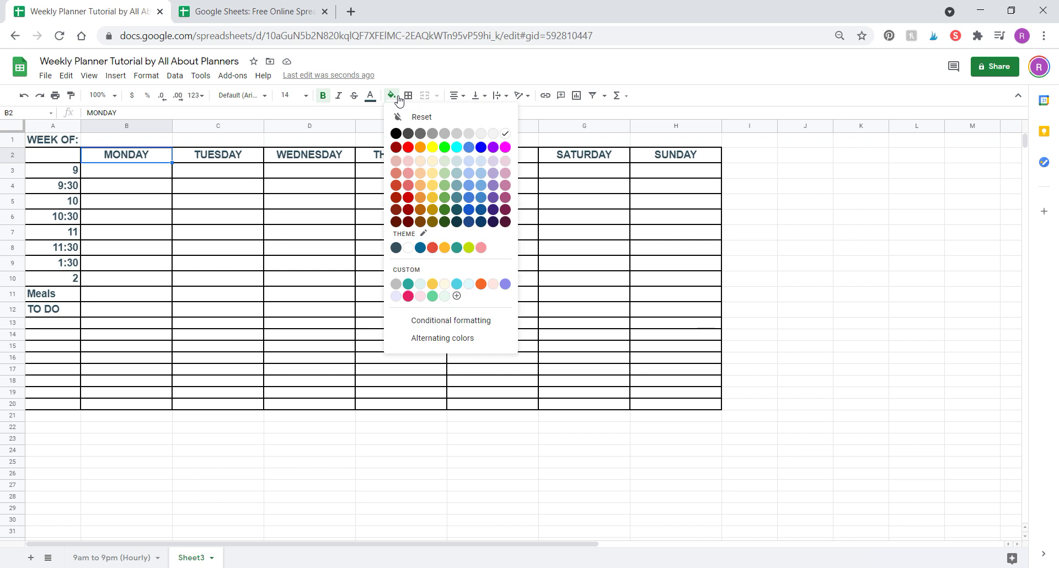
{"action": "left_click", "coordinate": [481, 248]}
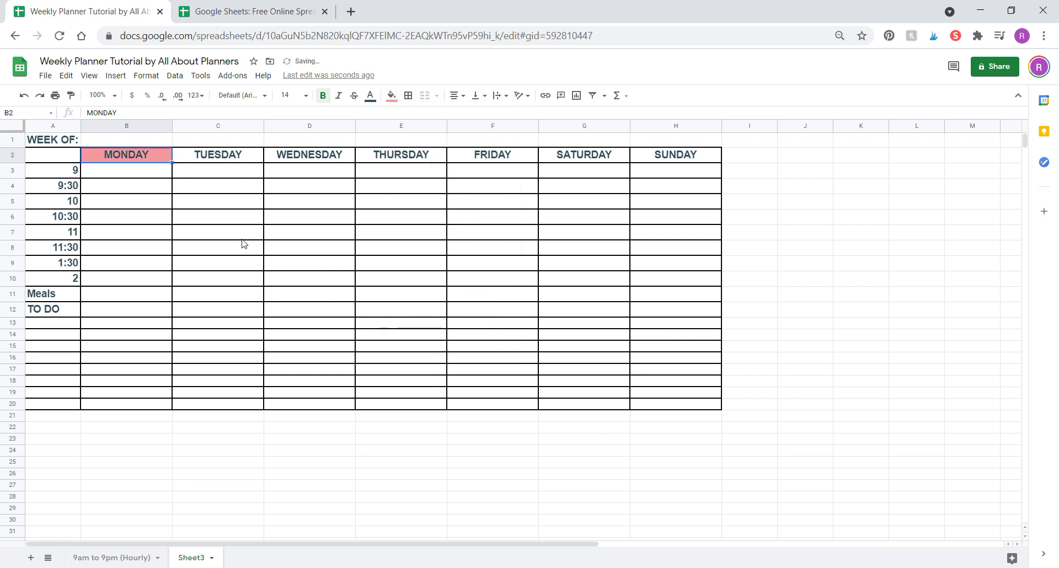
Set the text color of the TUESDAY heading to the theme's lime green, and select the WEDNESDAY heading.
{"action": "left_click", "coordinate": [234, 159]}
{"action": "left_click", "coordinate": [370, 97]}
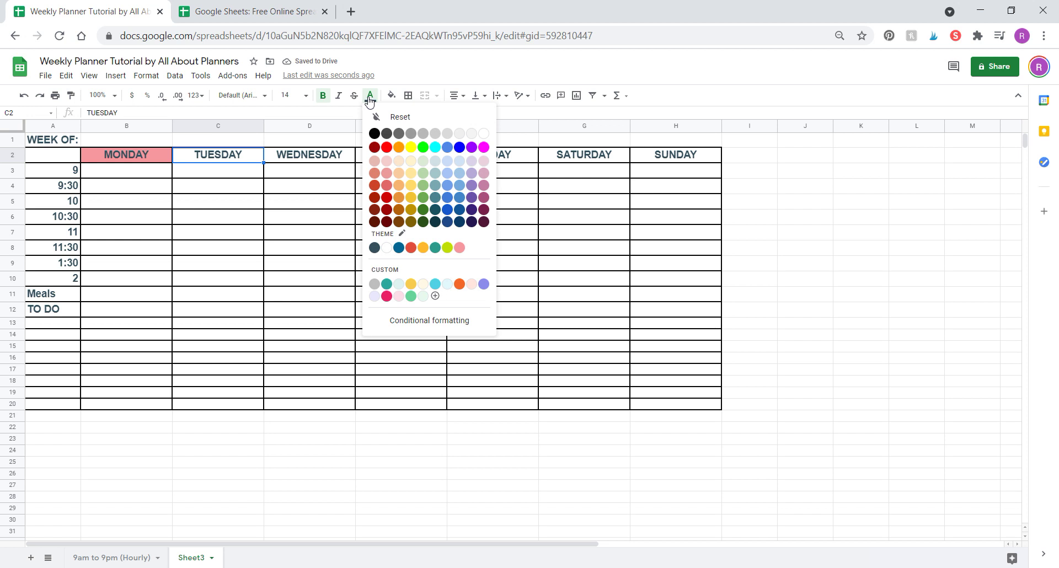
{"action": "left_click", "coordinate": [447, 248]}
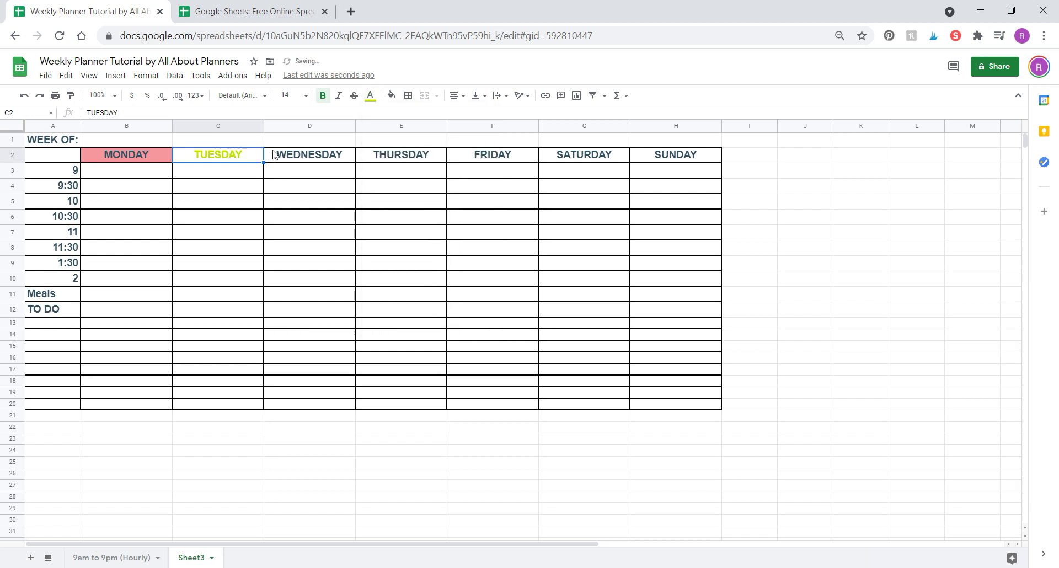
{"action": "left_click", "coordinate": [262, 175]}
{"action": "left_click", "coordinate": [302, 157]}
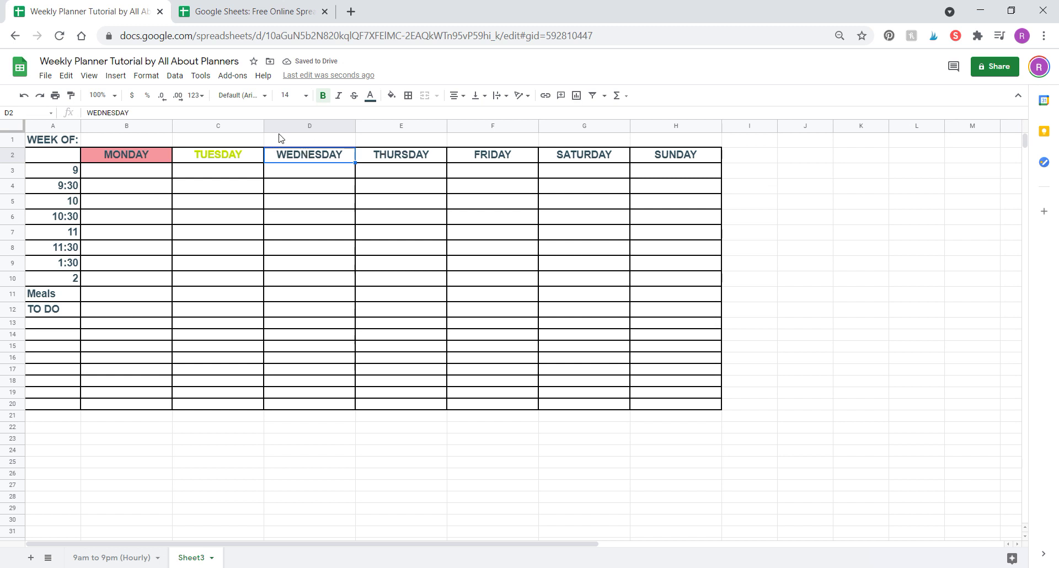
Set the sheet's zoom level to 125%.
{"action": "left_click", "coordinate": [89, 75]}
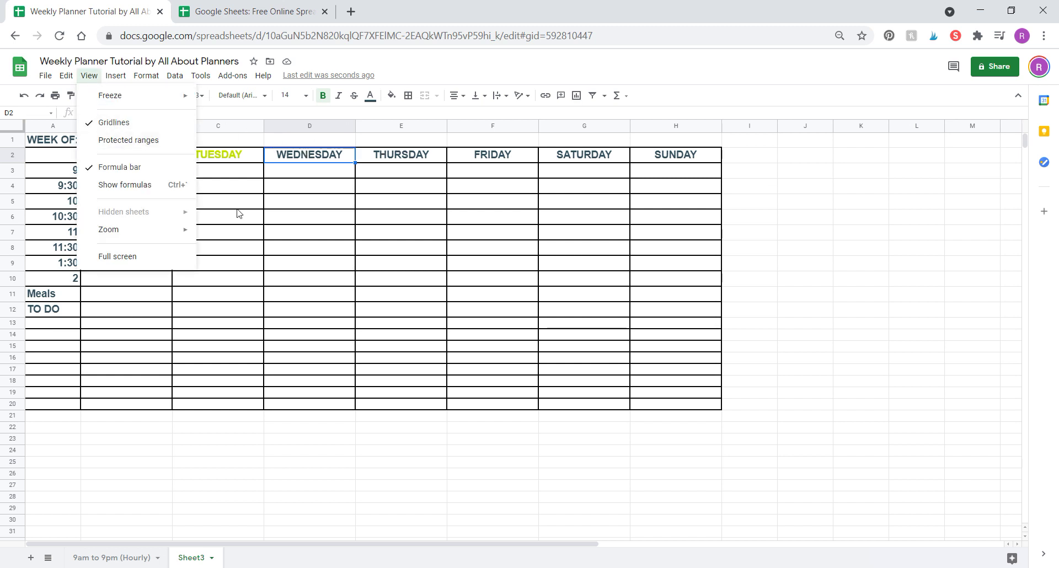
{"action": "mouse_move", "coordinate": [137, 232]}
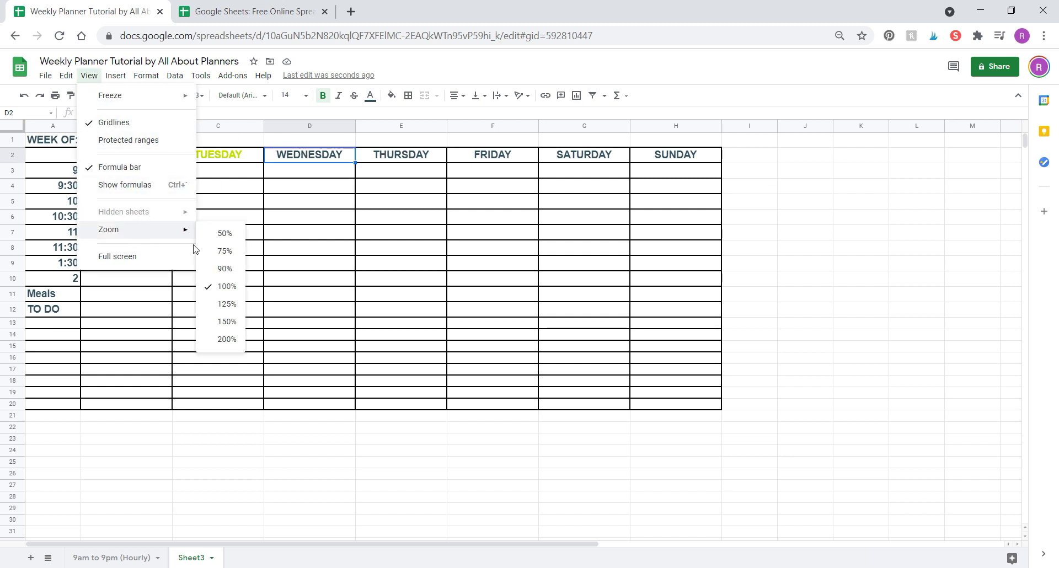
{"action": "left_click", "coordinate": [217, 304]}
{"action": "left_click", "coordinate": [325, 304]}
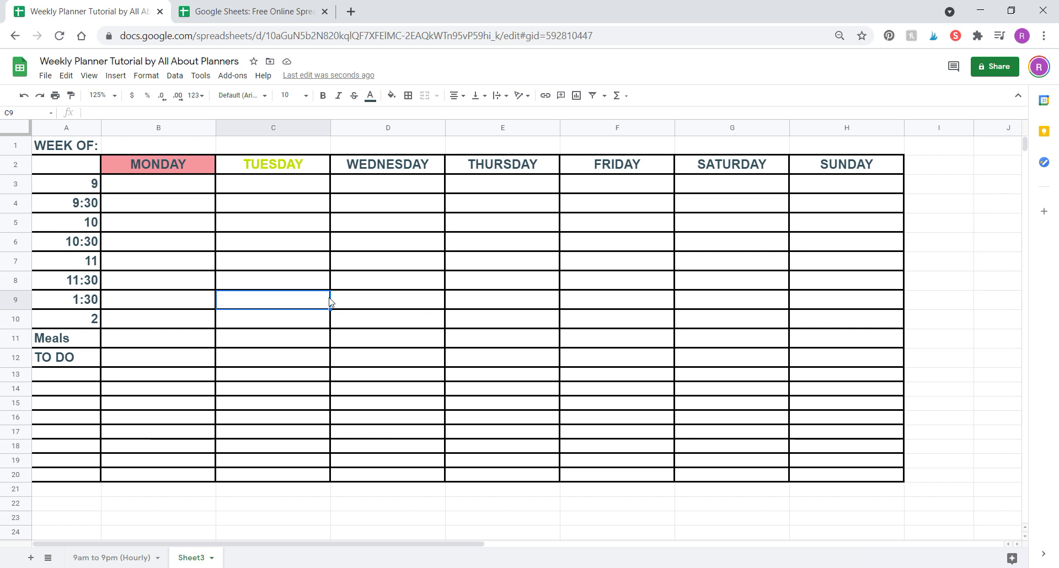
{"action": "key", "text": "ctrl+equal"}
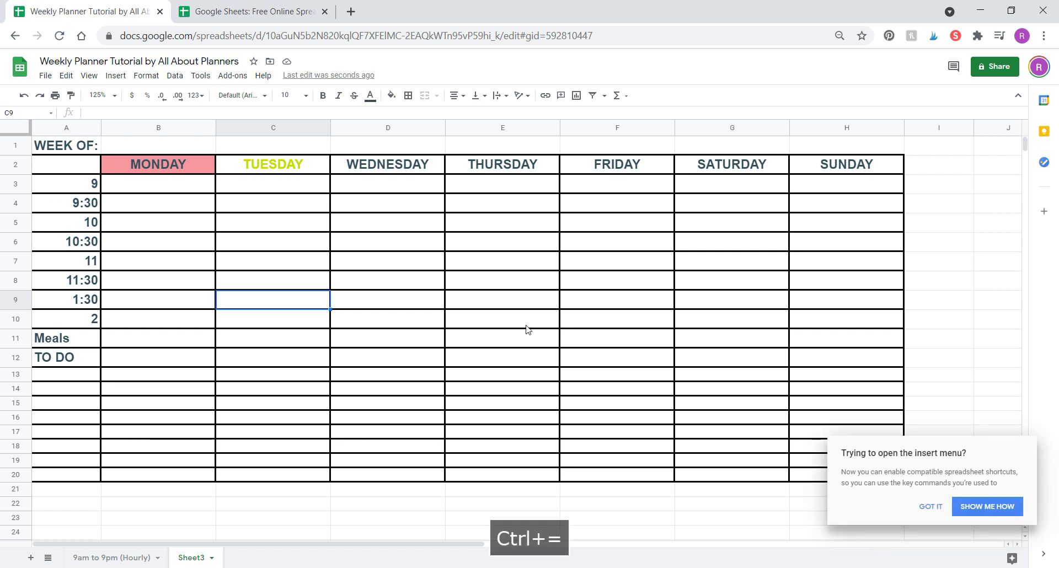
{"action": "left_click", "coordinate": [931, 507]}
{"action": "left_click", "coordinate": [865, 451]}
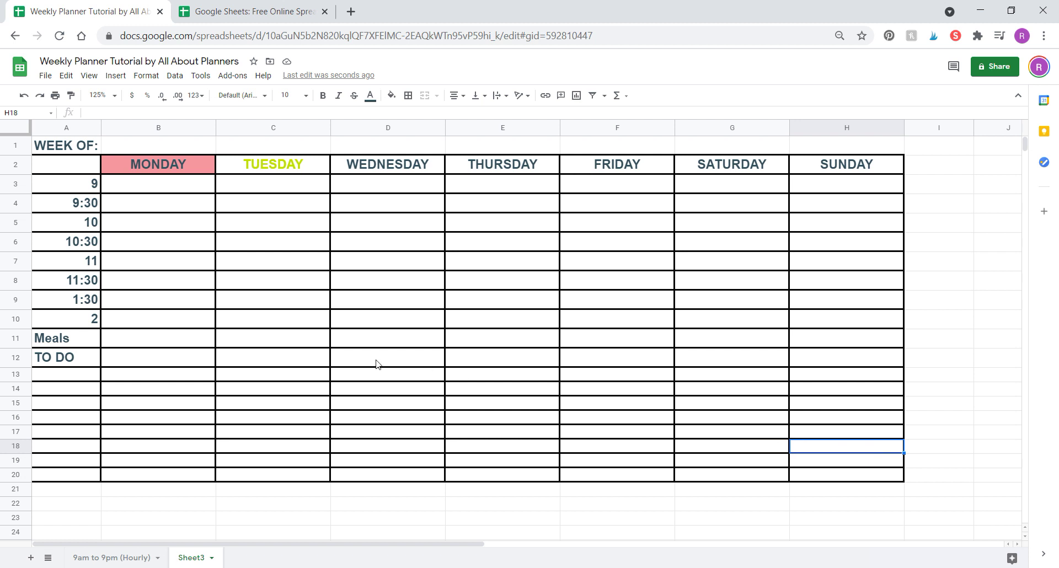
{"action": "left_click", "coordinate": [88, 75]}
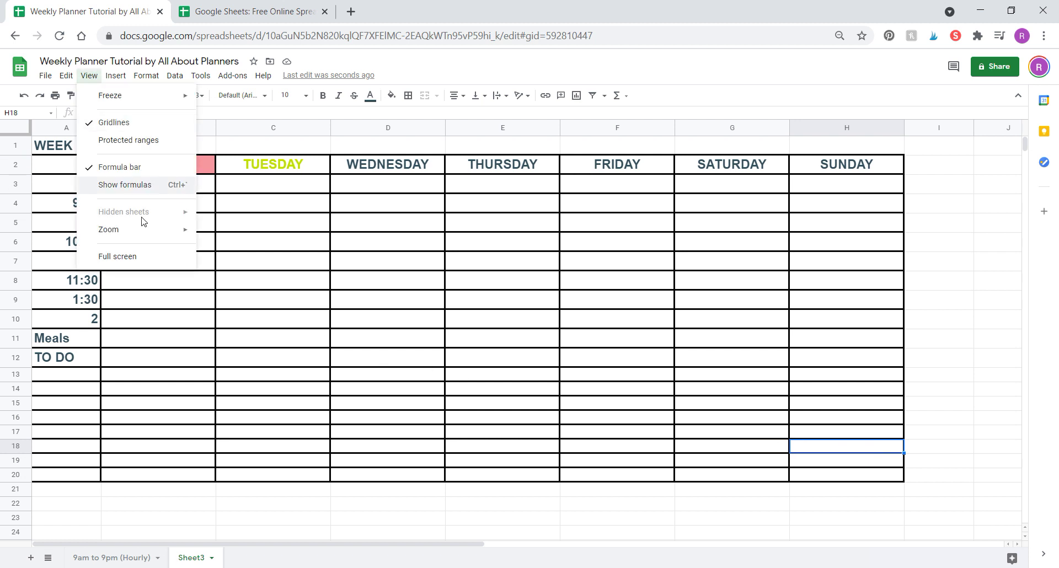
{"action": "mouse_move", "coordinate": [145, 230]}
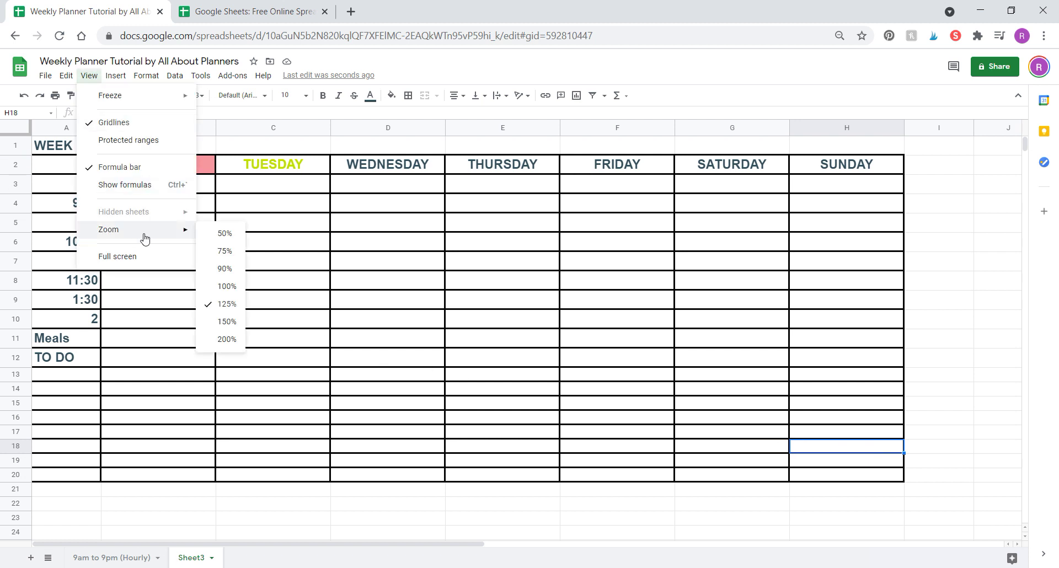
{"action": "left_click", "coordinate": [323, 281]}
{"action": "left_click", "coordinate": [102, 95]}
Color only the W and the first D of the WEDNESDAY heading in the theme's lime green.
{"action": "left_click", "coordinate": [436, 202]}
{"action": "left_click", "coordinate": [422, 172]}
{"action": "double_click", "coordinate": [347, 161]}
{"action": "left_click_drag", "start_coordinate": [348, 164], "coordinate": [360, 164]}
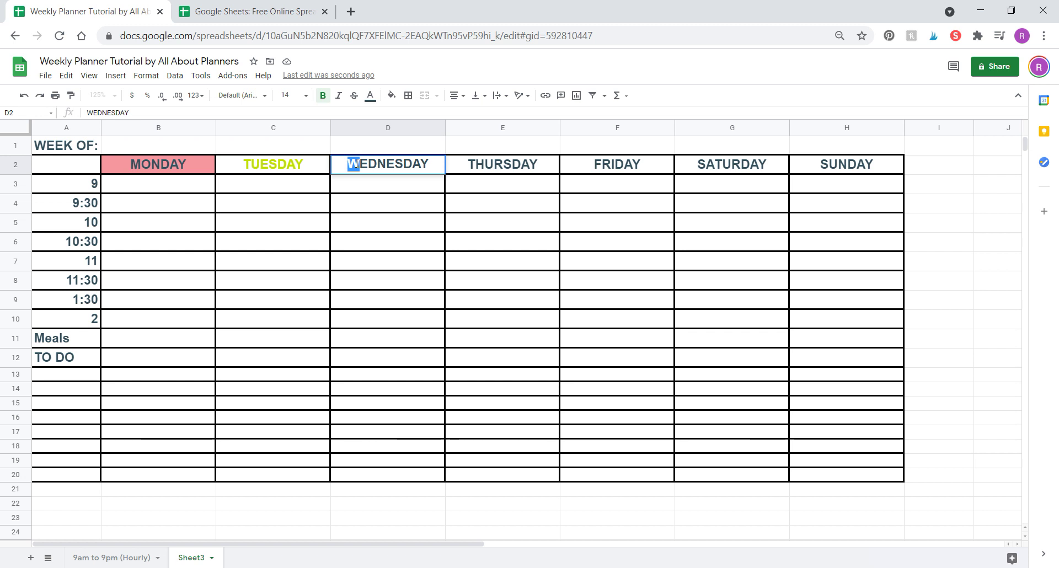
{"action": "left_click", "coordinate": [372, 97]}
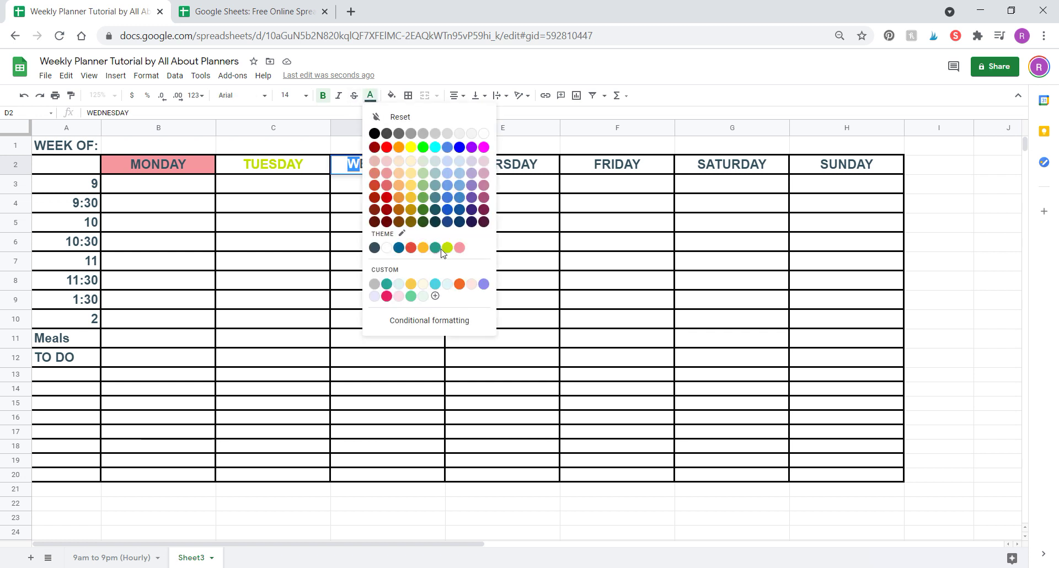
{"action": "left_click", "coordinate": [447, 248]}
{"action": "left_click_drag", "start_coordinate": [368, 163], "coordinate": [378, 164]}
{"action": "left_click", "coordinate": [370, 97]}
{"action": "left_click", "coordinate": [447, 248]}
Color the second D and the second E of the WEDNESDAY heading in the theme's lime green.
{"action": "left_click_drag", "start_coordinate": [386, 164], "coordinate": [411, 163]}
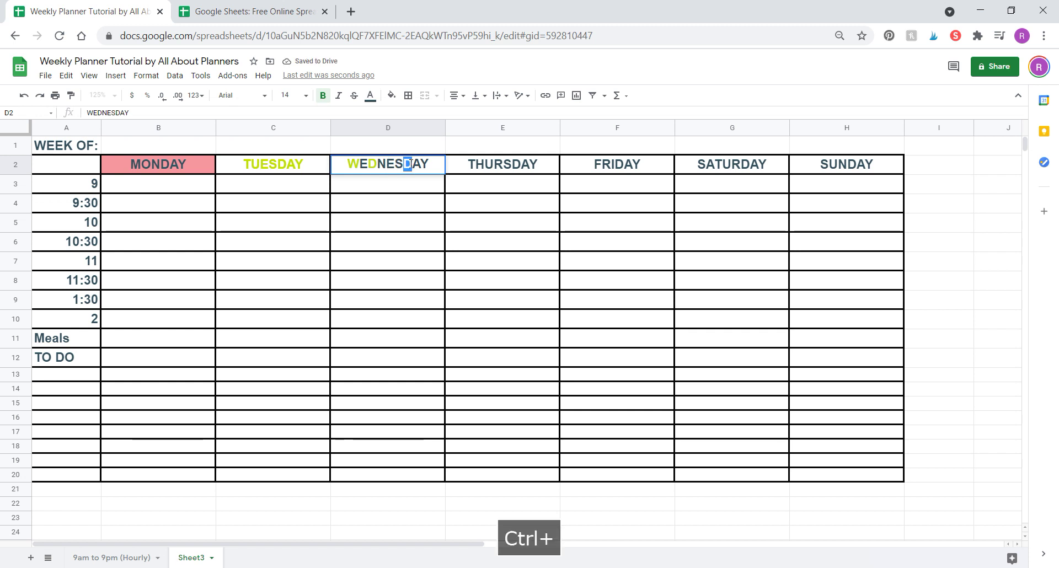
{"action": "left_click", "coordinate": [370, 96]}
{"action": "left_click", "coordinate": [449, 246]}
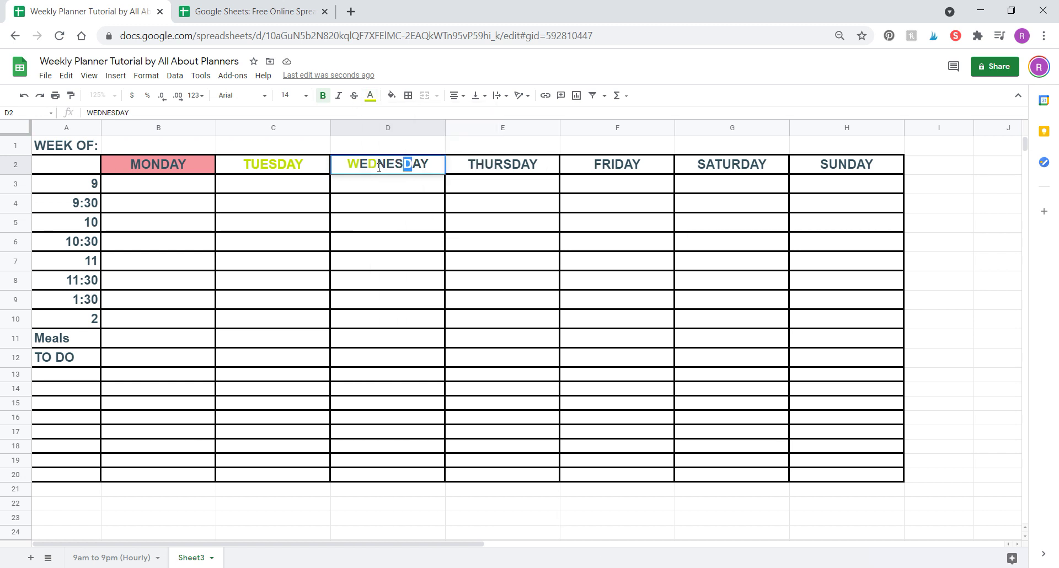
{"action": "left_click_drag", "start_coordinate": [386, 163], "coordinate": [395, 164]}
{"action": "left_click", "coordinate": [370, 97]}
{"action": "left_click", "coordinate": [449, 246]}
Color the first E and the N of the WEDNESDAY heading in the theme's teal.
{"action": "left_click_drag", "start_coordinate": [362, 165], "coordinate": [370, 164]}
{"action": "left_click", "coordinate": [370, 97]}
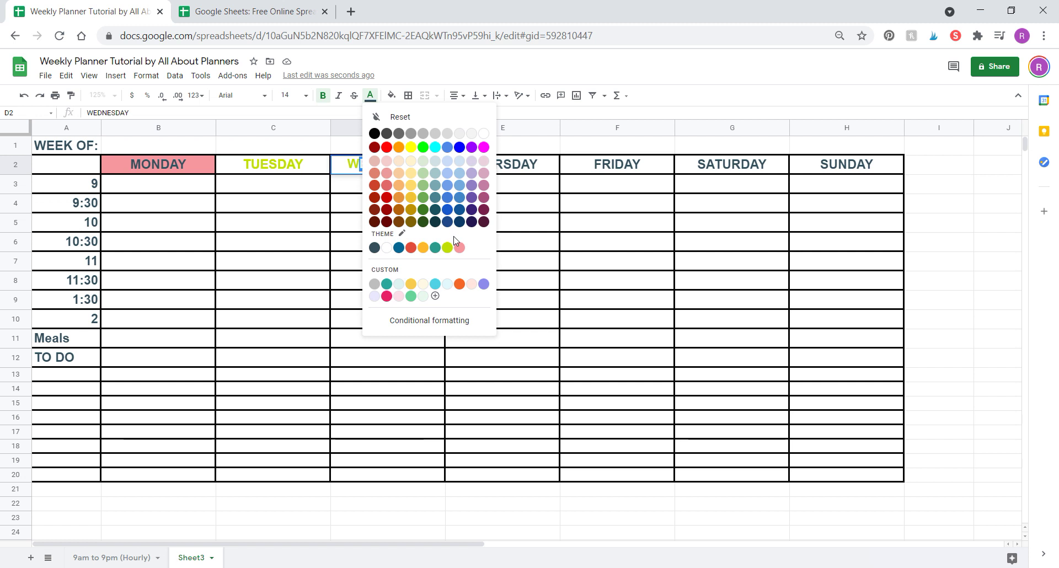
{"action": "left_click", "coordinate": [447, 247]}
{"action": "left_click_drag", "start_coordinate": [376, 164], "coordinate": [387, 165]}
{"action": "left_click", "coordinate": [371, 96]}
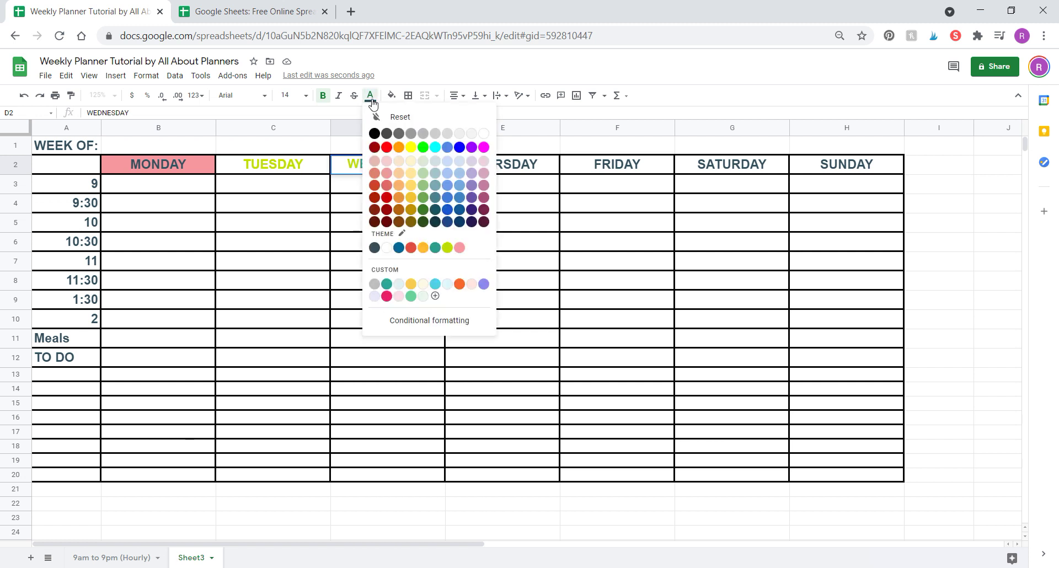
{"action": "left_click", "coordinate": [435, 247]}
{"action": "left_click", "coordinate": [362, 241]}
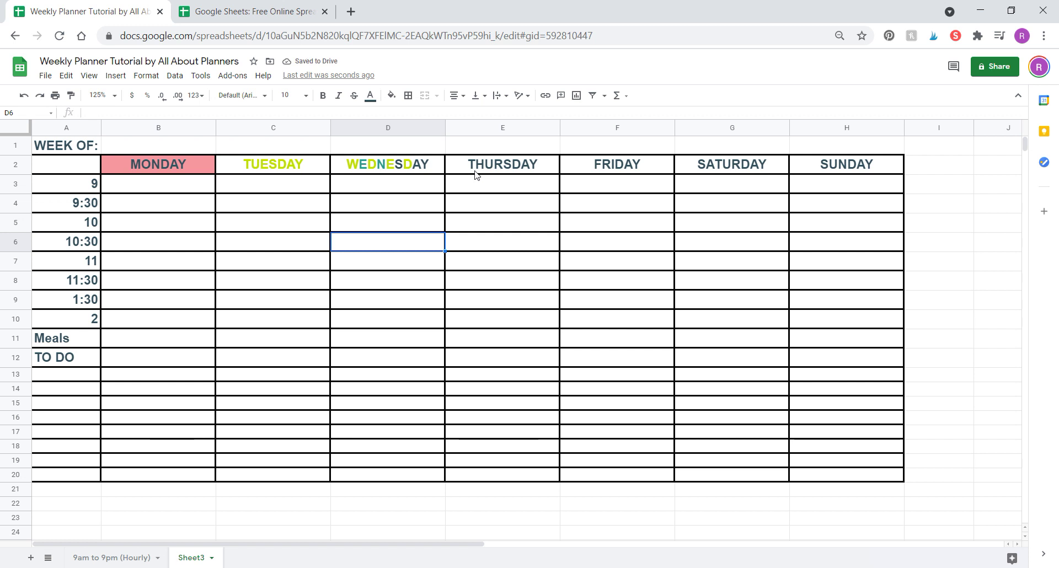
Set the text color of the MONDAY heading to white.
{"action": "left_click", "coordinate": [158, 170]}
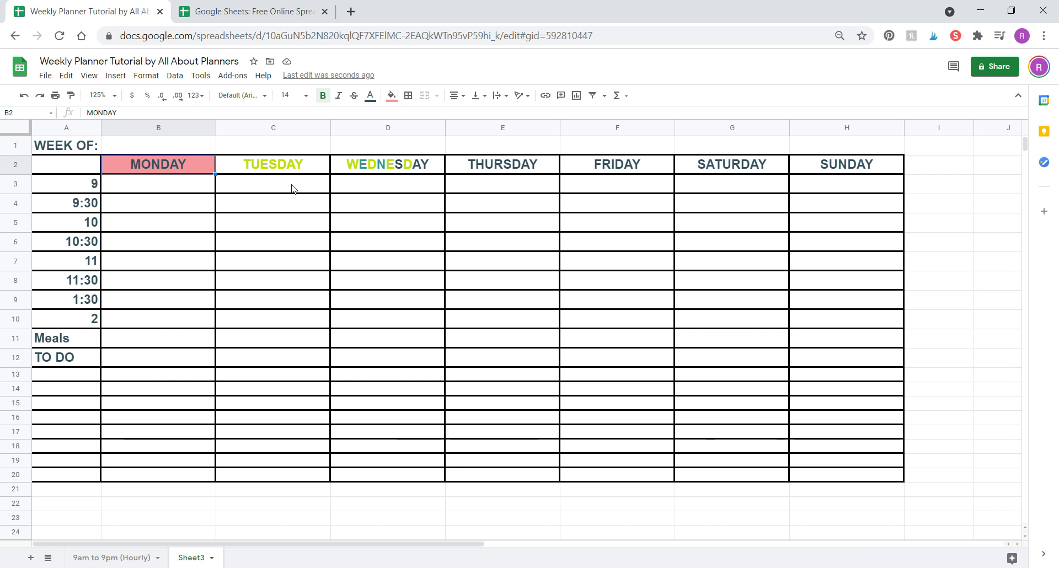
{"action": "left_click", "coordinate": [304, 165]}
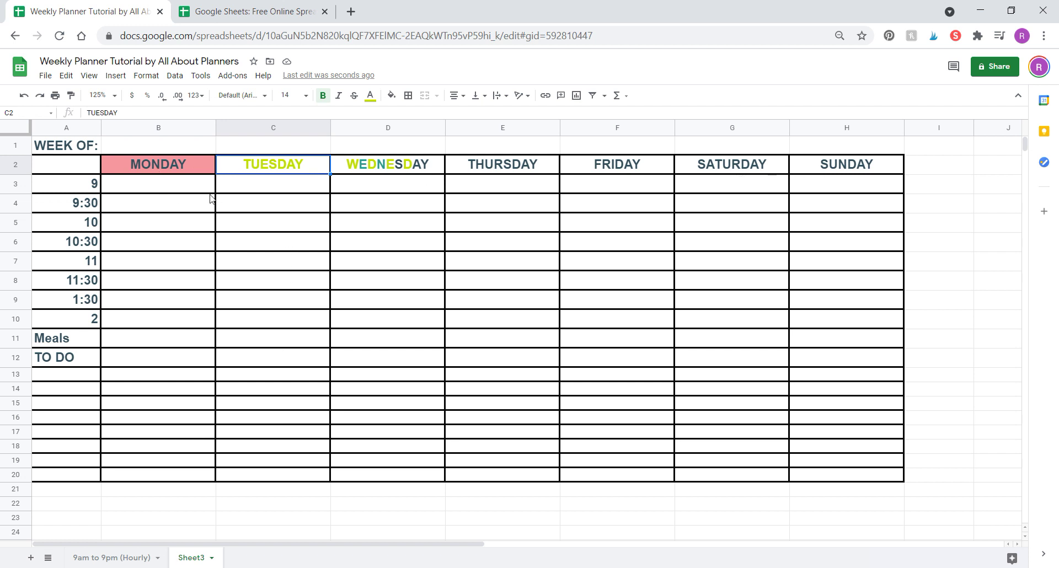
{"action": "left_click", "coordinate": [190, 173]}
{"action": "left_click", "coordinate": [392, 95]}
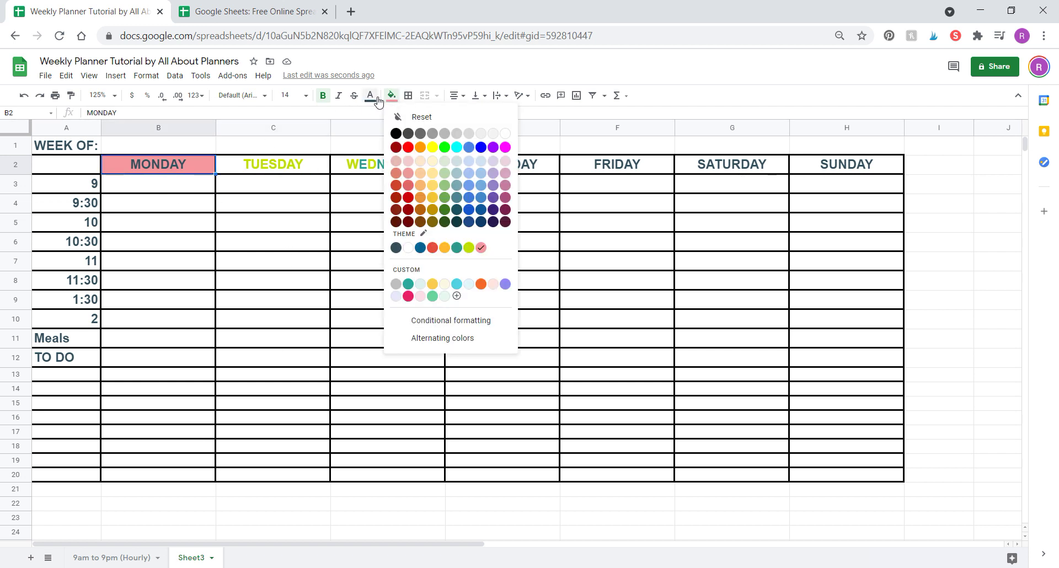
{"action": "left_click", "coordinate": [370, 95]}
{"action": "left_click", "coordinate": [484, 133]}
{"action": "left_click", "coordinate": [300, 205]}
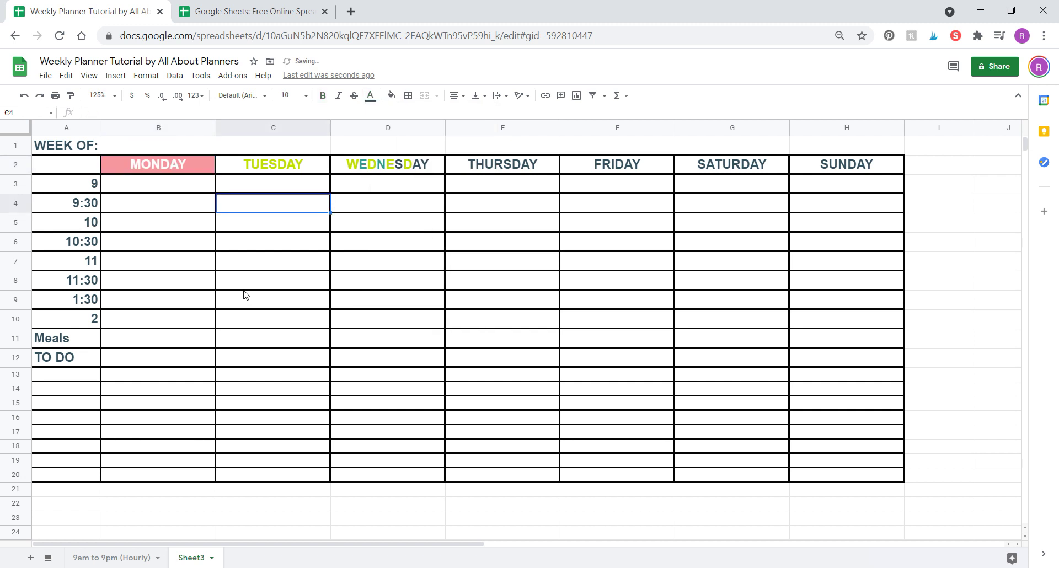
Fill the TUESDAY heading cell with the theme's lime green and set its text color to white.
{"action": "left_click", "coordinate": [189, 172]}
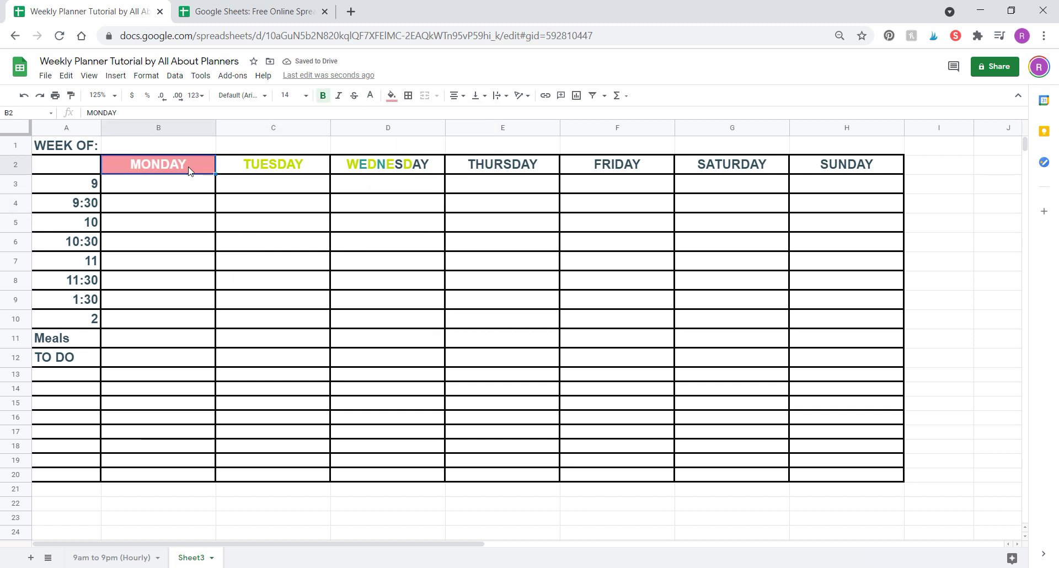
{"action": "left_click", "coordinate": [225, 166]}
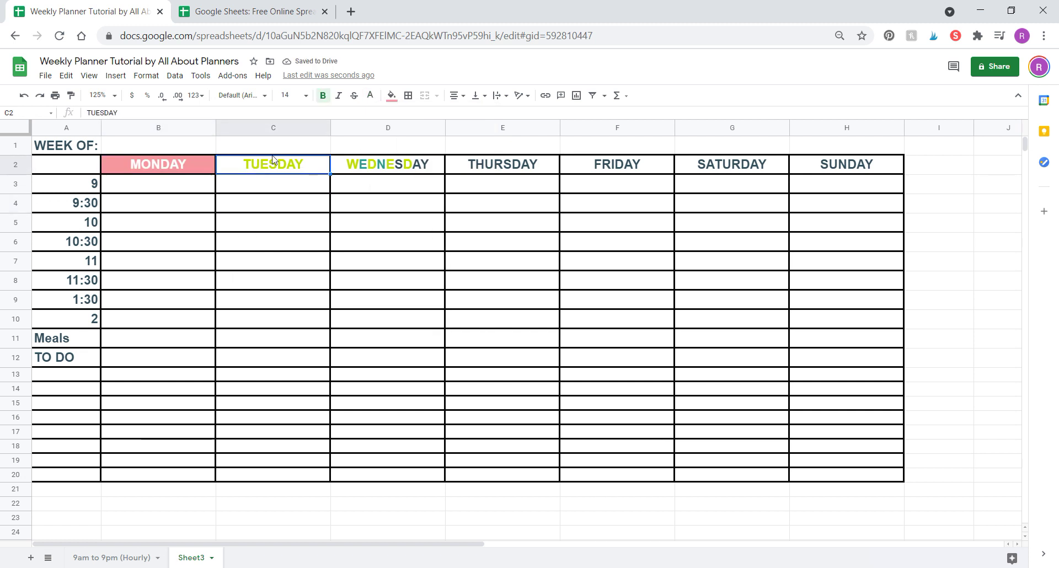
{"action": "left_click", "coordinate": [370, 96]}
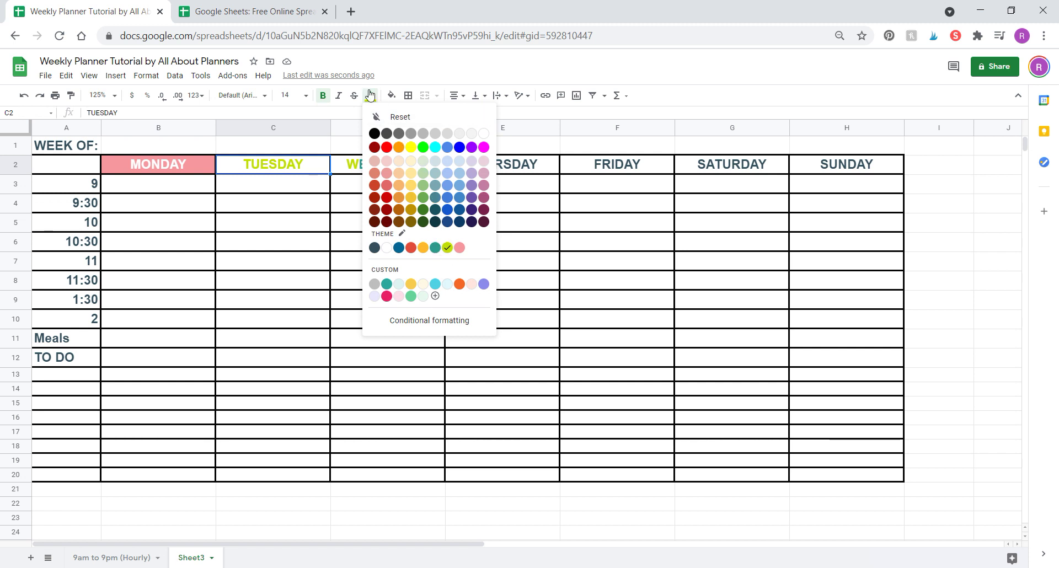
{"action": "left_click", "coordinate": [392, 99]}
{"action": "left_click", "coordinate": [469, 248]}
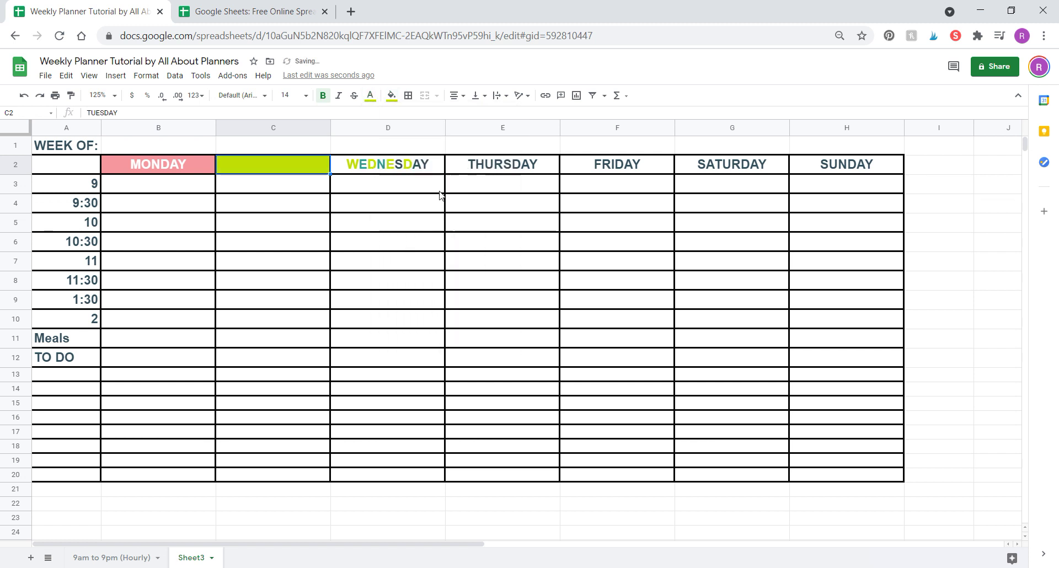
{"action": "left_click", "coordinate": [370, 97]}
{"action": "left_click", "coordinate": [386, 248]}
Set the text color of the WEDNESDAY through SUNDAY headings to white.
{"action": "left_click", "coordinate": [368, 165]}
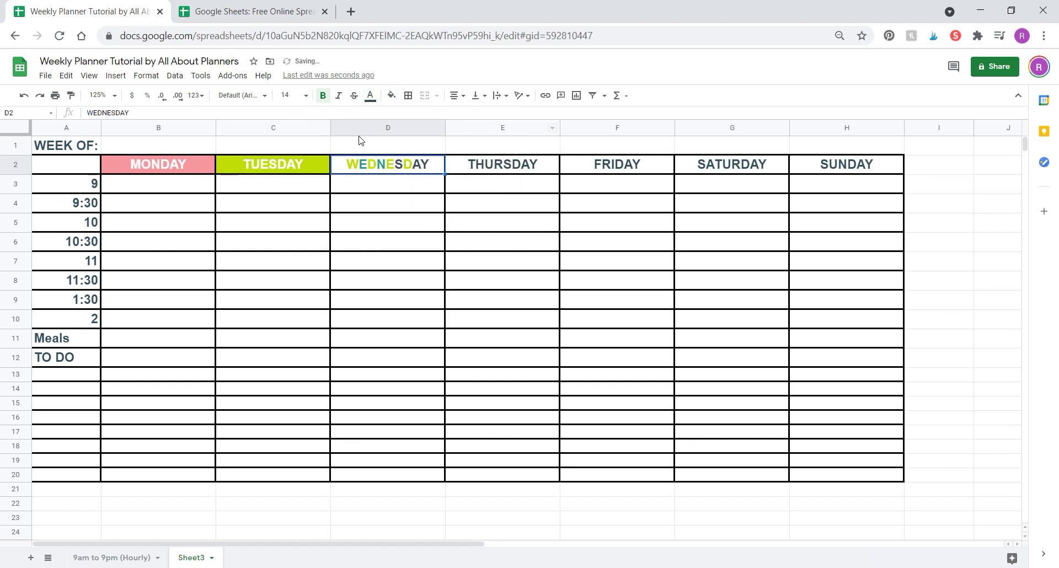
{"action": "left_click", "coordinate": [370, 96]}
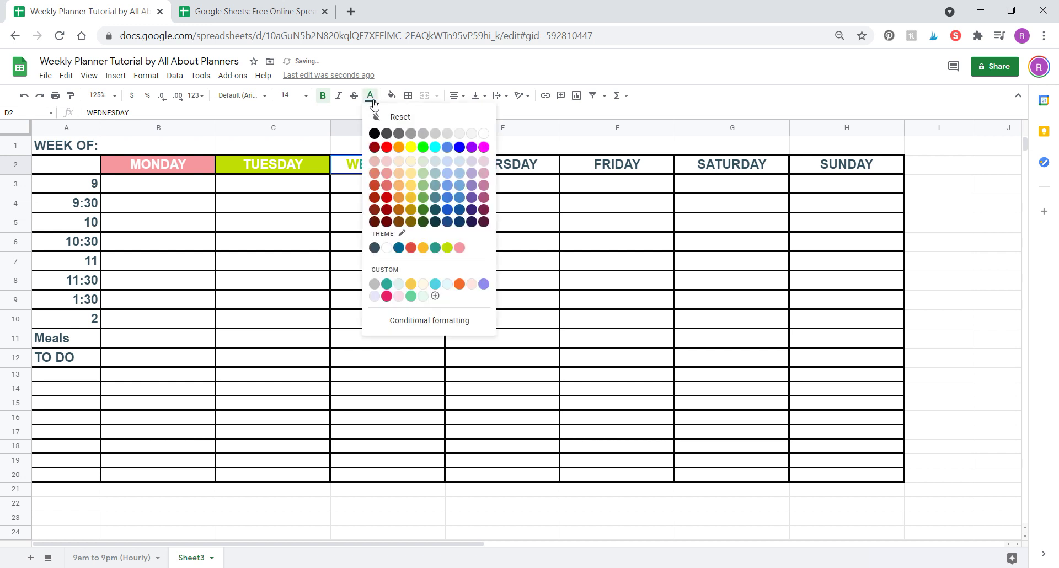
{"action": "left_click", "coordinate": [327, 222]}
{"action": "left_click_drag", "start_coordinate": [388, 174], "coordinate": [813, 166]}
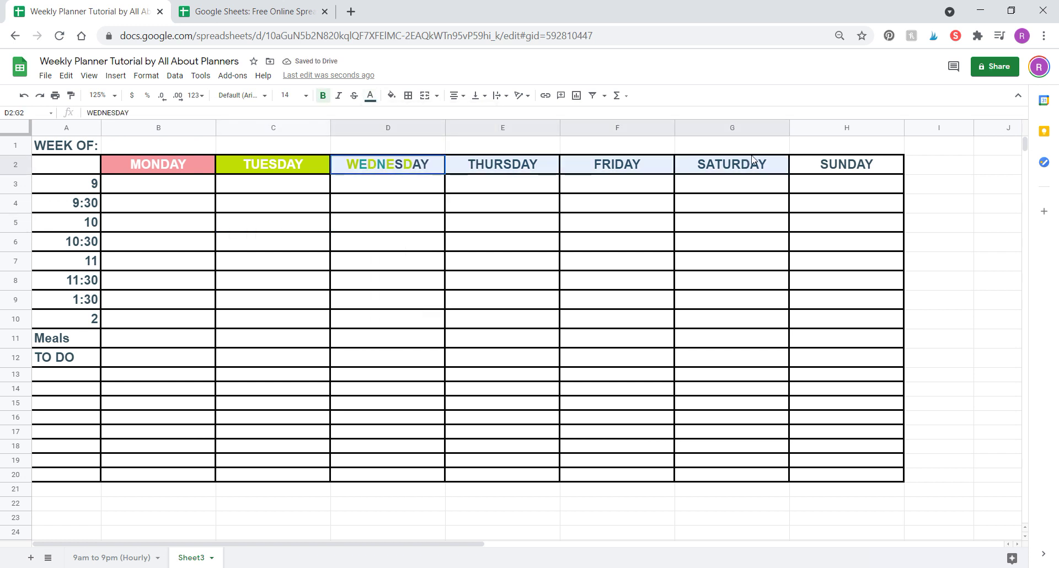
{"action": "left_click", "coordinate": [371, 96]}
{"action": "left_click", "coordinate": [483, 134]}
Fill the WEDNESDAY heading cell with the theme's teal and the THURSDAY heading cell with the theme's orange.
{"action": "left_click", "coordinate": [402, 165]}
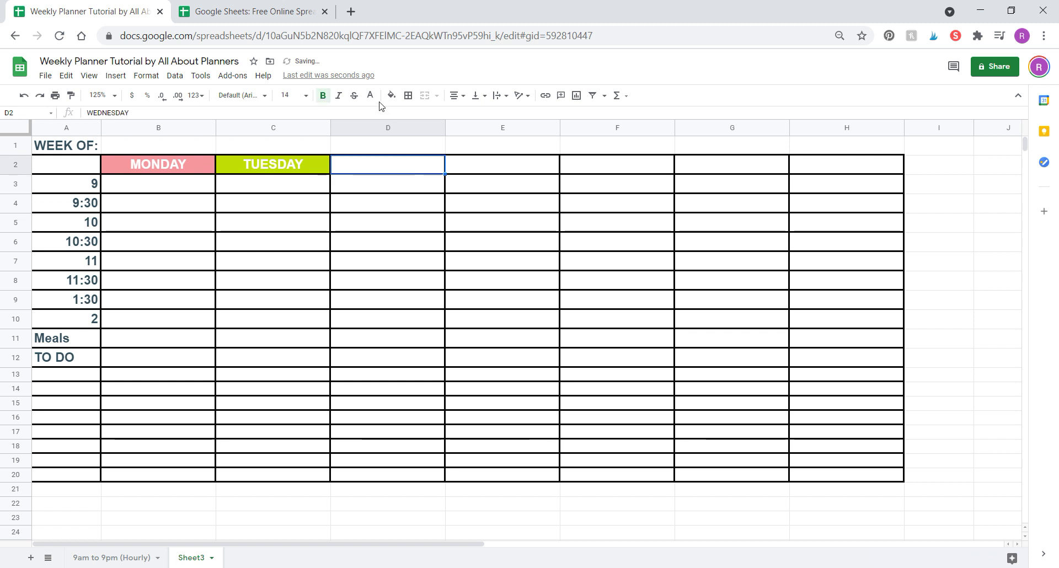
{"action": "left_click", "coordinate": [390, 96]}
{"action": "left_click", "coordinate": [458, 249]}
{"action": "key", "text": "Right"}
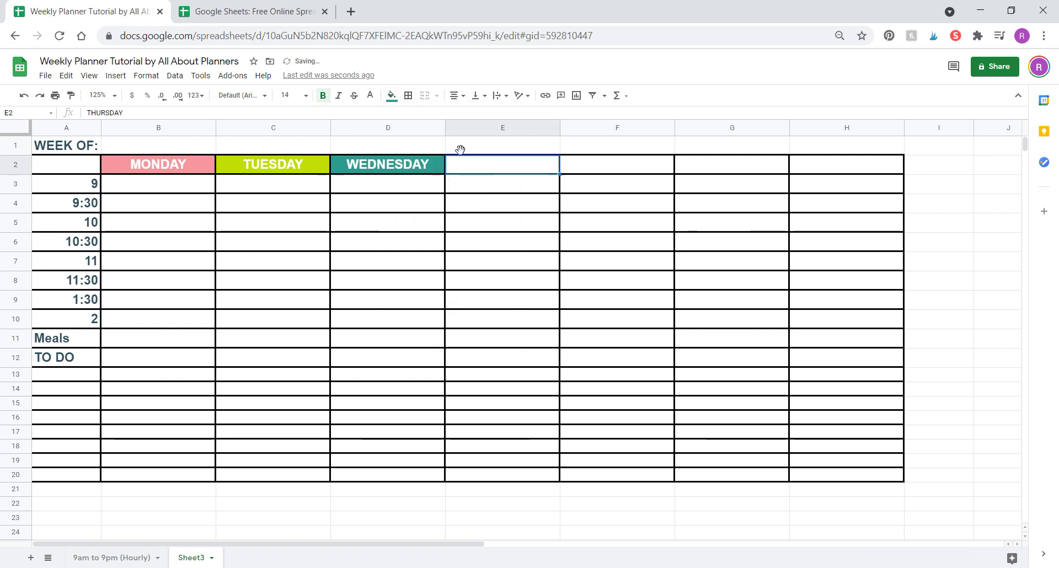
{"action": "left_click", "coordinate": [394, 97]}
{"action": "left_click", "coordinate": [445, 249]}
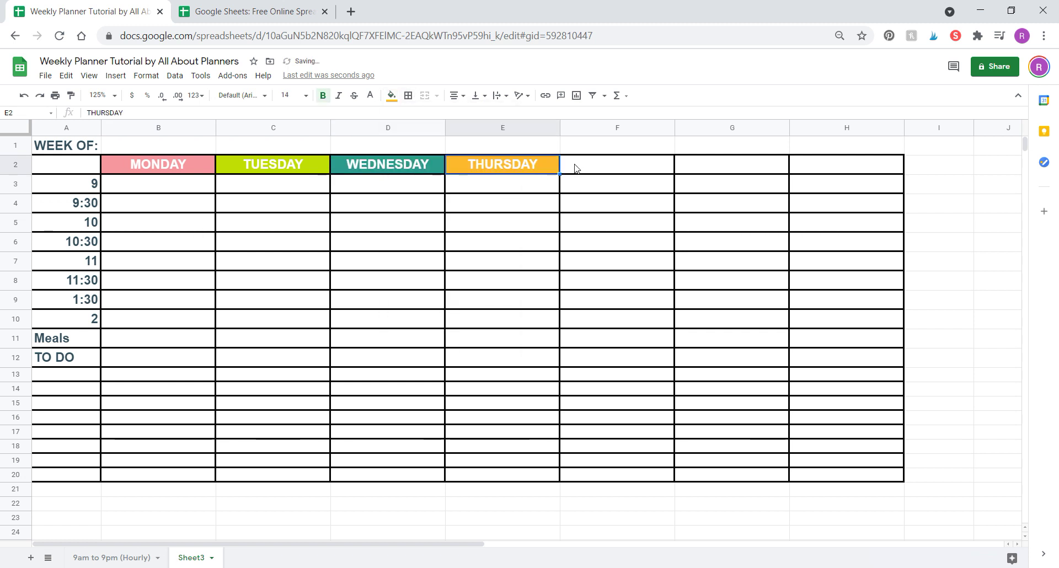
Fill the FRIDAY heading cell with the theme's red and the SATURDAY heading cell with the theme's blue.
{"action": "key", "text": "Right"}
{"action": "left_click", "coordinate": [391, 96]}
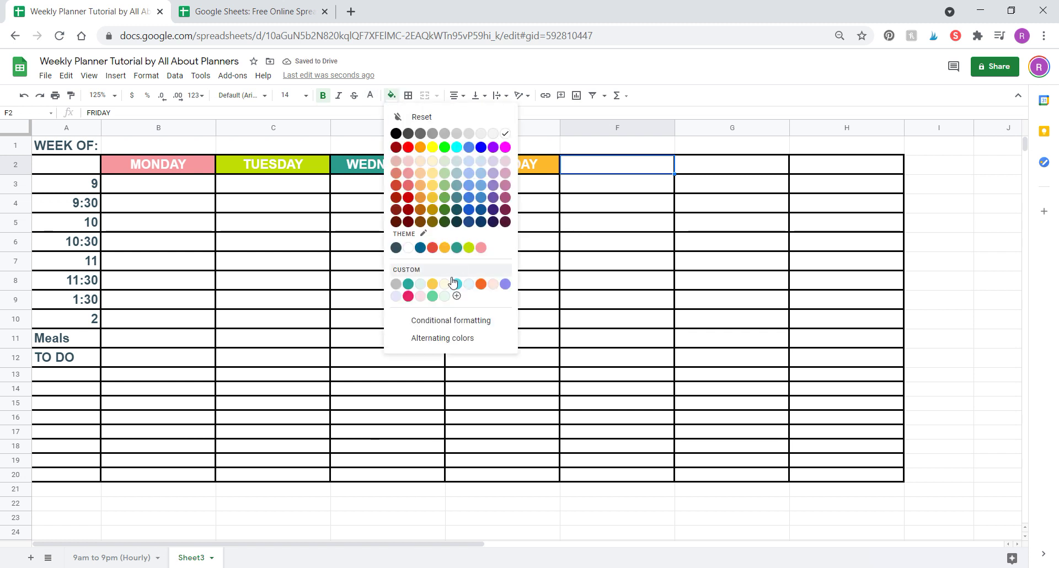
{"action": "left_click", "coordinate": [432, 247]}
{"action": "left_click", "coordinate": [687, 171]}
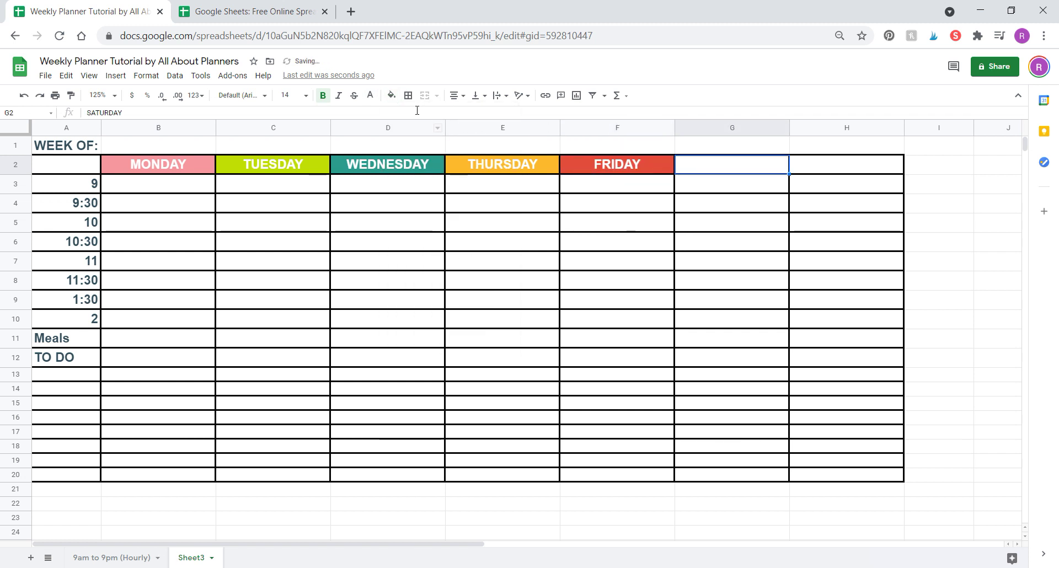
{"action": "left_click", "coordinate": [391, 97]}
{"action": "left_click", "coordinate": [420, 248]}
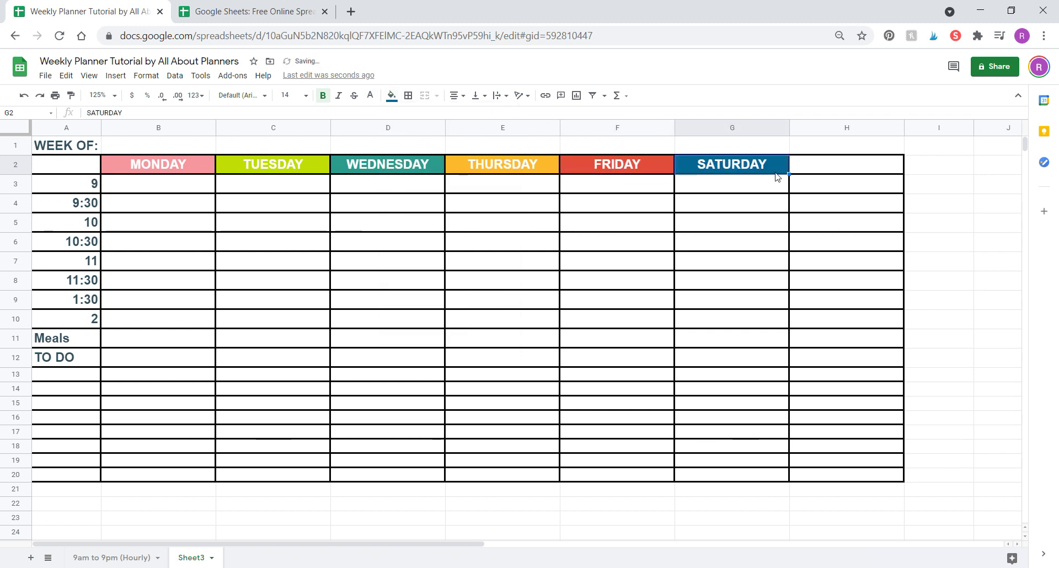
Fill the SUNDAY heading cell with purple from the standard color palette.
{"action": "left_click", "coordinate": [806, 169]}
{"action": "left_click", "coordinate": [389, 98]}
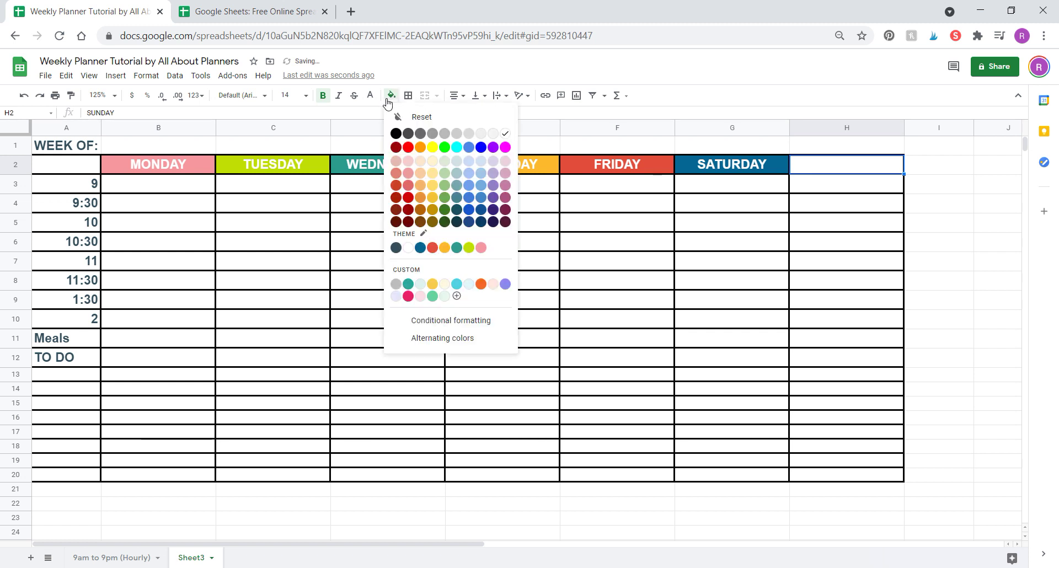
{"action": "left_click", "coordinate": [493, 197]}
{"action": "left_click", "coordinate": [678, 204]}
Set the text color of the 9:30 row cells B4:H4 to the theme's lime green.
{"action": "left_click_drag", "start_coordinate": [170, 206], "coordinate": [882, 205]}
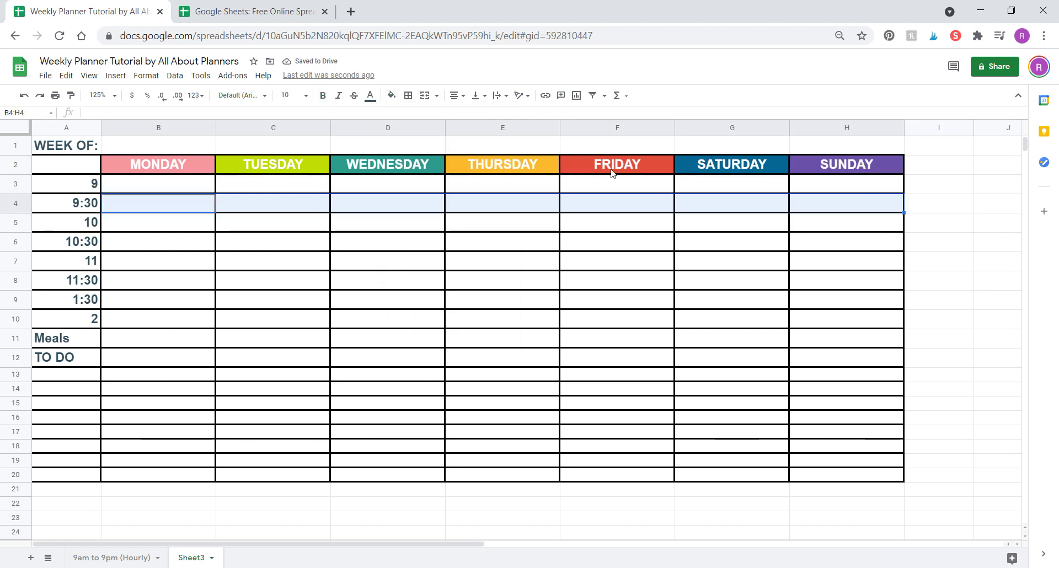
{"action": "left_click", "coordinate": [370, 97]}
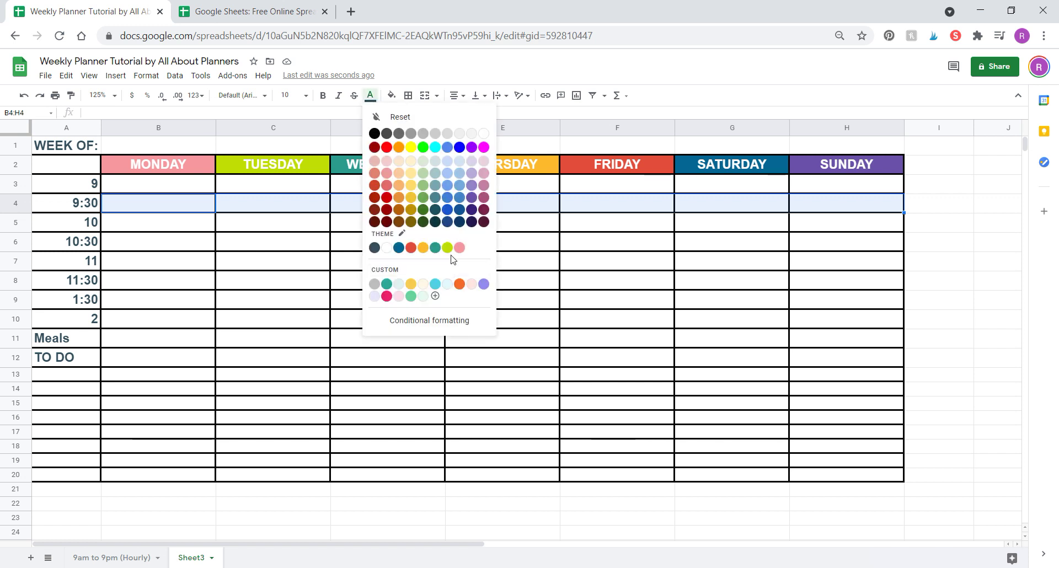
{"action": "left_click", "coordinate": [448, 247]}
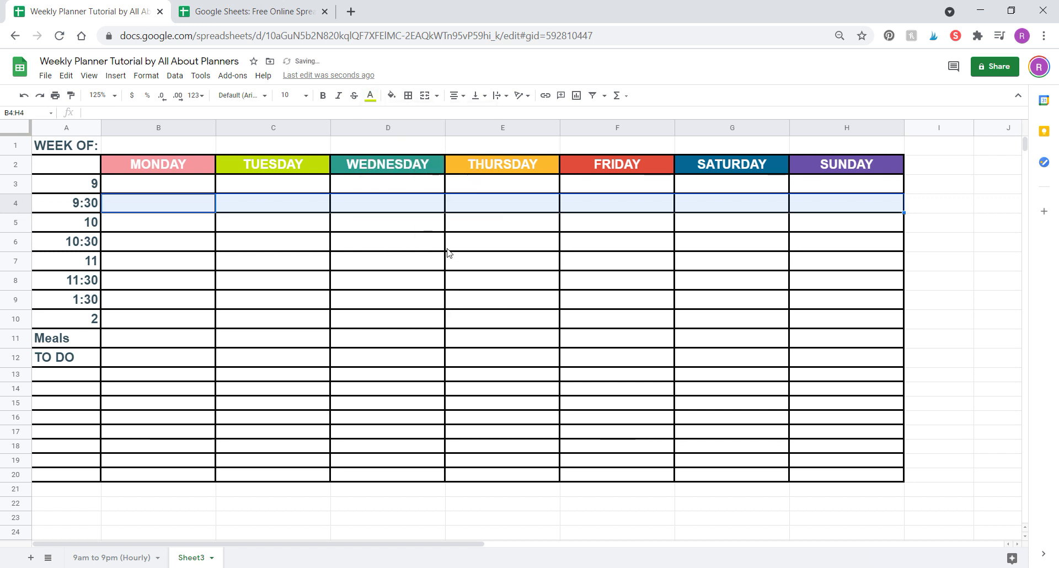
Fill the 9:30 row cells B4:H4 with the theme's lime green and set their text color to white.
{"action": "left_click", "coordinate": [391, 96]}
{"action": "left_click", "coordinate": [468, 247]}
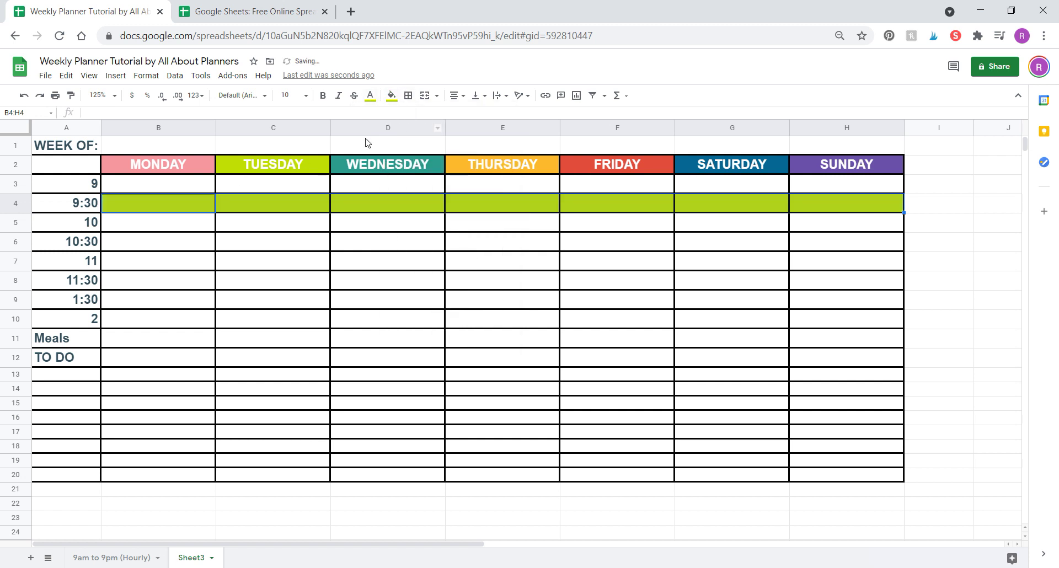
{"action": "left_click", "coordinate": [370, 96]}
{"action": "left_click", "coordinate": [479, 130]}
{"action": "left_click_drag", "start_coordinate": [154, 251], "coordinate": [844, 237]}
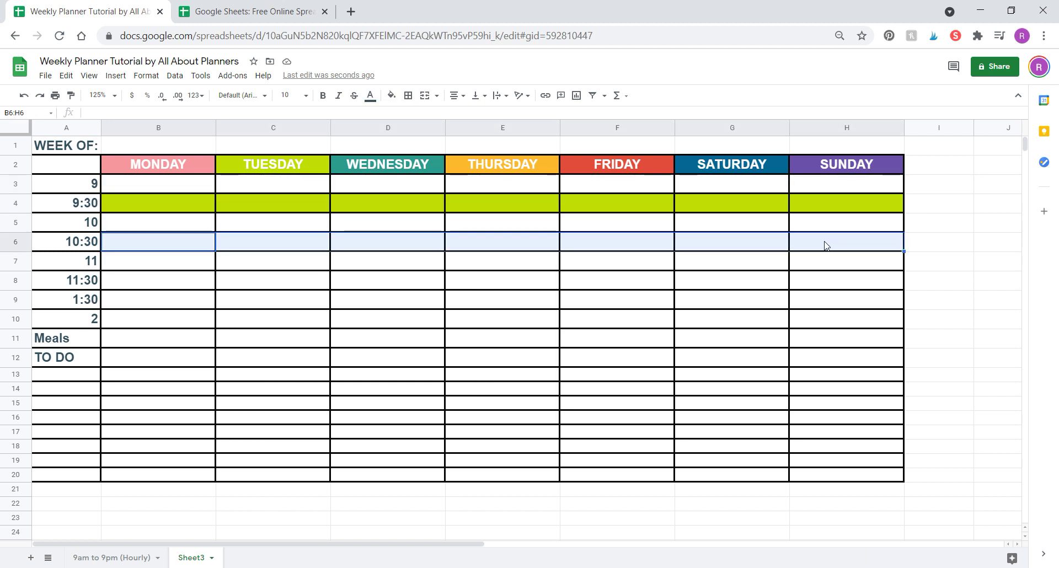
Fill the 9:30 row cells B4:H4 with the custom blue #7bb2df.
{"action": "left_click_drag", "start_coordinate": [190, 209], "coordinate": [815, 202]}
{"action": "left_click", "coordinate": [391, 96]}
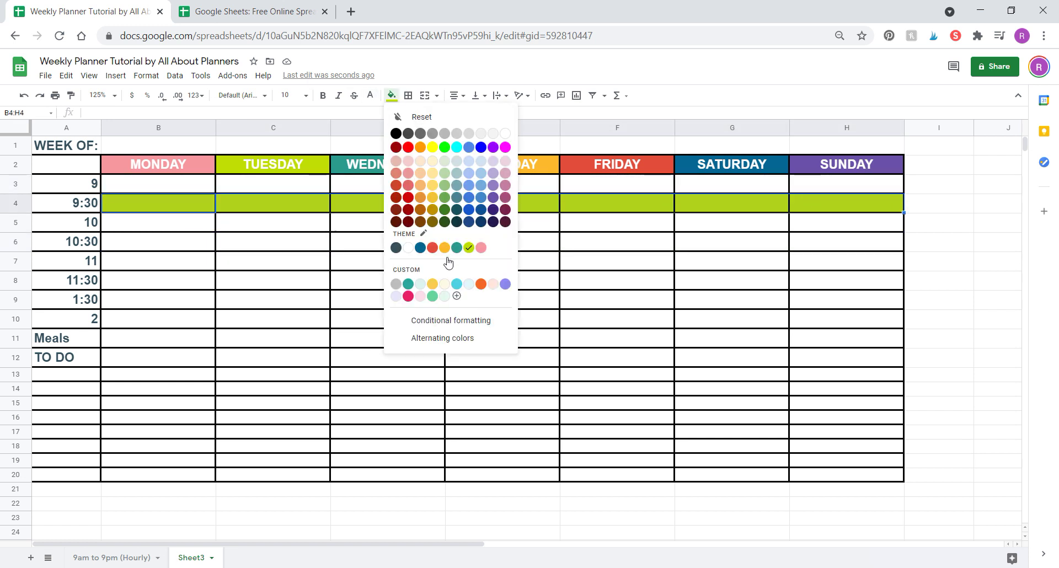
{"action": "left_click", "coordinate": [457, 296]}
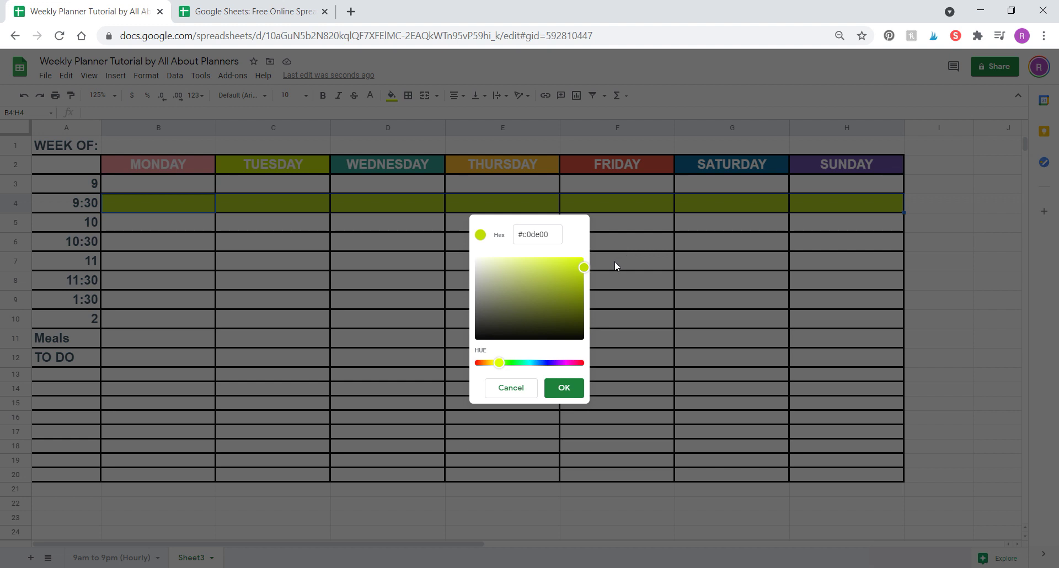
{"action": "left_click_drag", "start_coordinate": [556, 235], "coordinate": [517, 235]}
{"action": "mouse_move", "coordinate": [571, 263]}
{"action": "left_mouse_down"}
{"action": "mouse_move", "coordinate": [575, 283]}
{"action": "mouse_move", "coordinate": [556, 308]}
{"action": "mouse_move", "coordinate": [527, 298]}
{"action": "mouse_move", "coordinate": [522, 278]}
{"action": "mouse_move", "coordinate": [557, 288]}
{"action": "mouse_move", "coordinate": [565, 273]}
{"action": "left_mouse_up"}
{"action": "left_click_drag", "start_coordinate": [503, 366], "coordinate": [537, 366]}
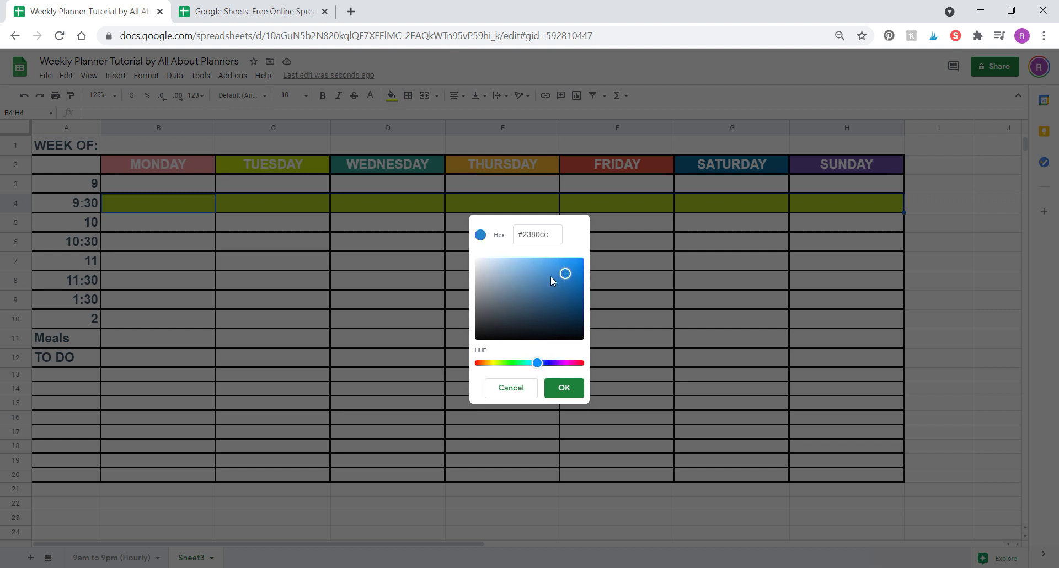
{"action": "left_click", "coordinate": [569, 272]}
{"action": "left_click_drag", "start_coordinate": [568, 273], "coordinate": [524, 270]}
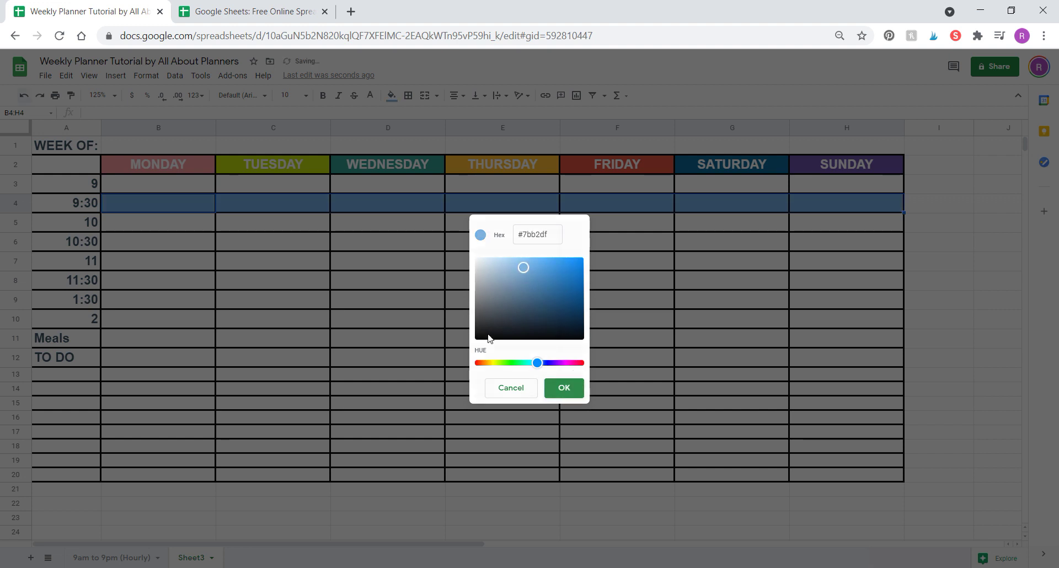
{"action": "left_click", "coordinate": [564, 388]}
{"action": "left_click", "coordinate": [731, 268]}
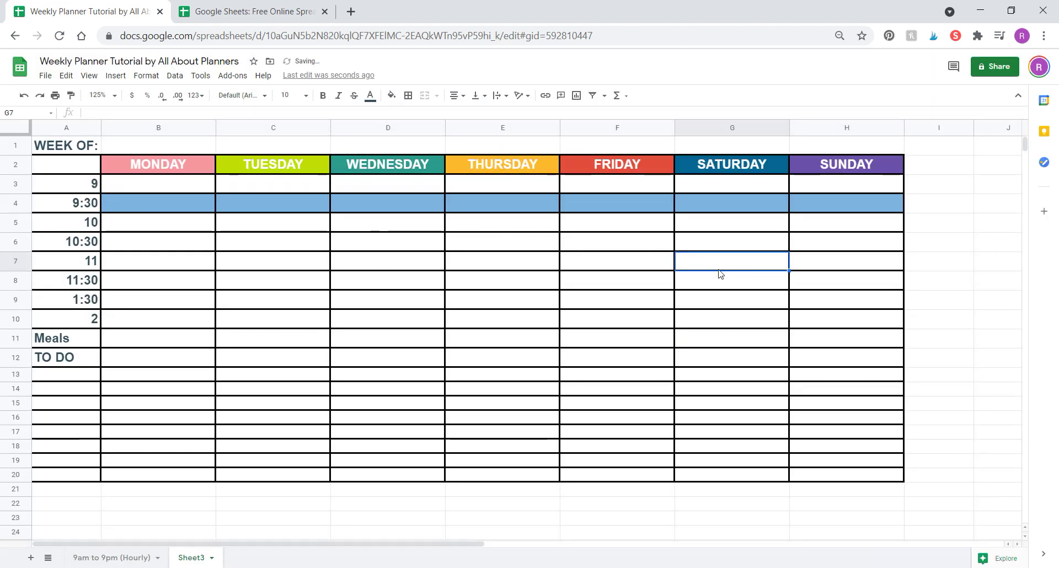
Lighten the fill of the 9:30 row cells B4:H4 to the custom pale blue #b2d1eb.
{"action": "left_click_drag", "start_coordinate": [847, 204], "coordinate": [199, 203]}
{"action": "left_click", "coordinate": [391, 97]}
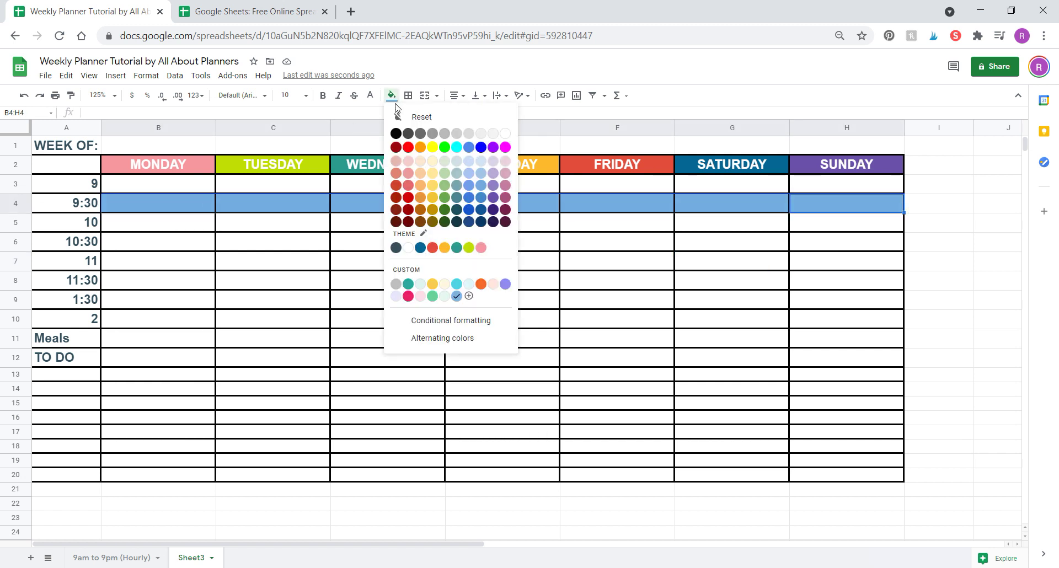
{"action": "left_click", "coordinate": [470, 297]}
{"action": "left_click_drag", "start_coordinate": [522, 270], "coordinate": [504, 268]}
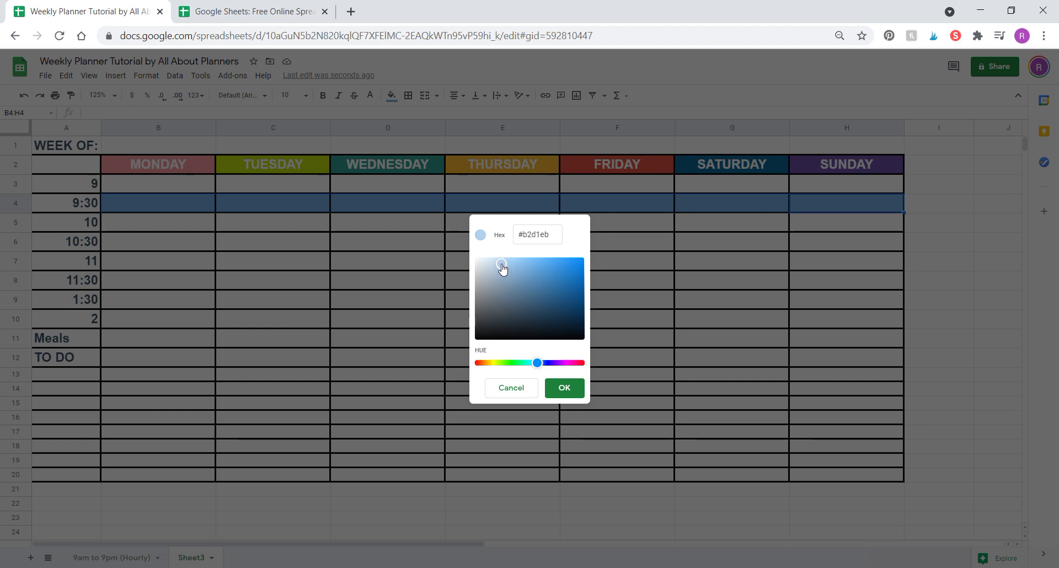
{"action": "left_click", "coordinate": [561, 386]}
{"action": "left_click", "coordinate": [495, 307]}
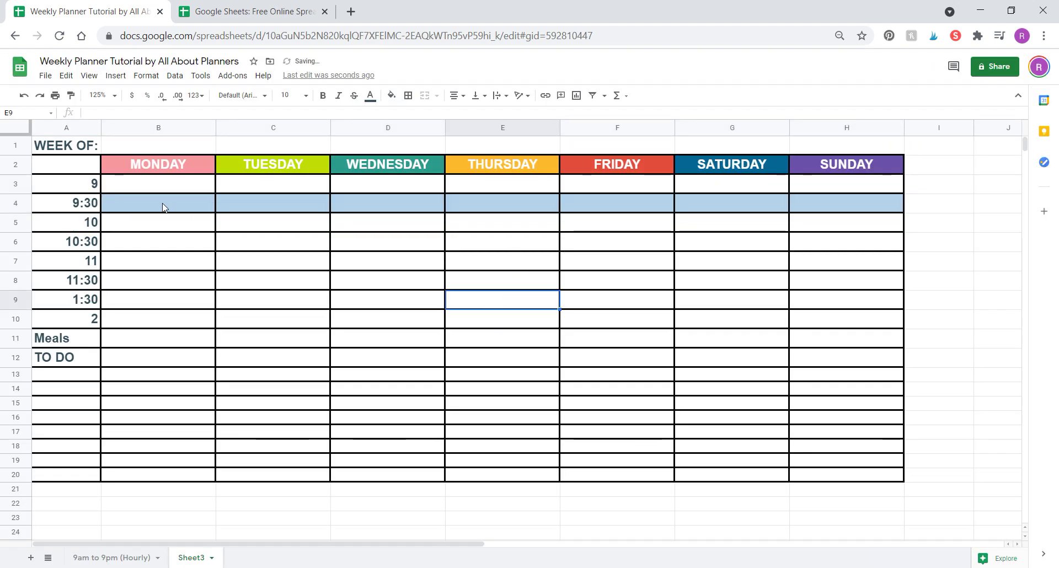
{"action": "left_click_drag", "start_coordinate": [164, 208], "coordinate": [822, 200]}
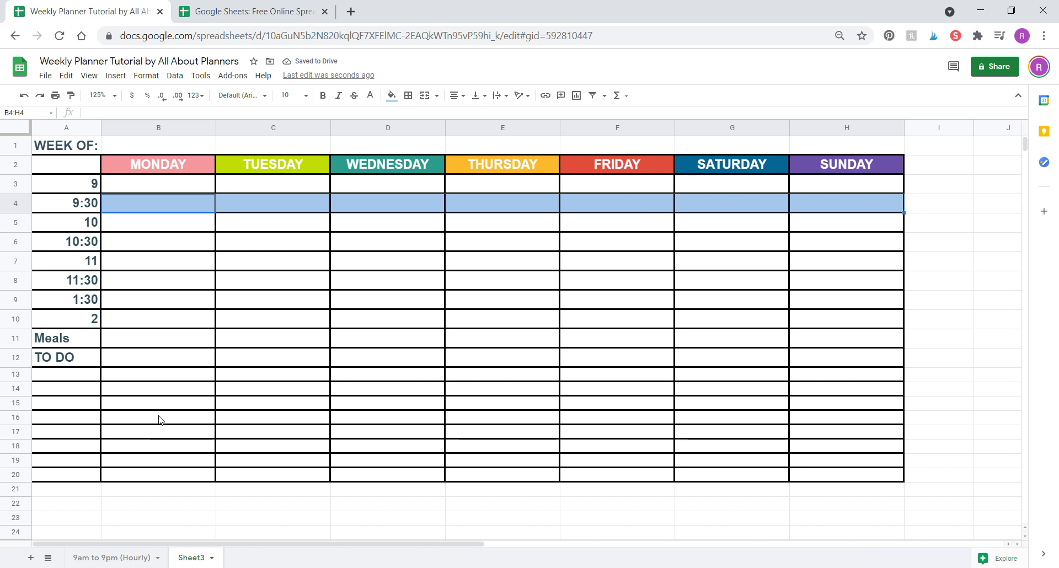
Examine the heading colors and alternating row shading in the 9am to 9pm (Hourly) sheet, and return to Sheet3.
{"action": "left_click", "coordinate": [101, 556]}
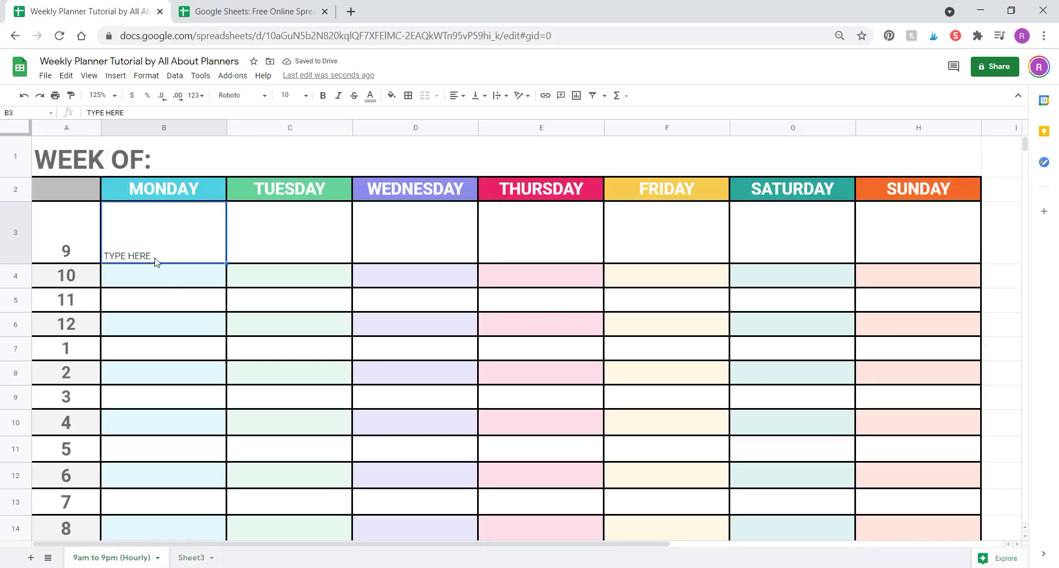
{"action": "left_click", "coordinate": [313, 191]}
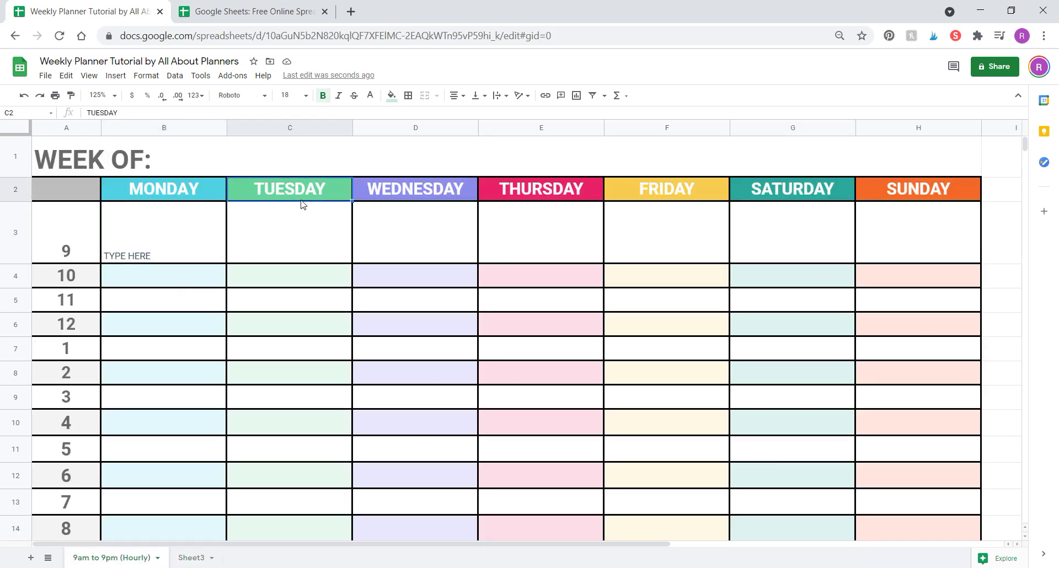
{"action": "left_click", "coordinate": [323, 284]}
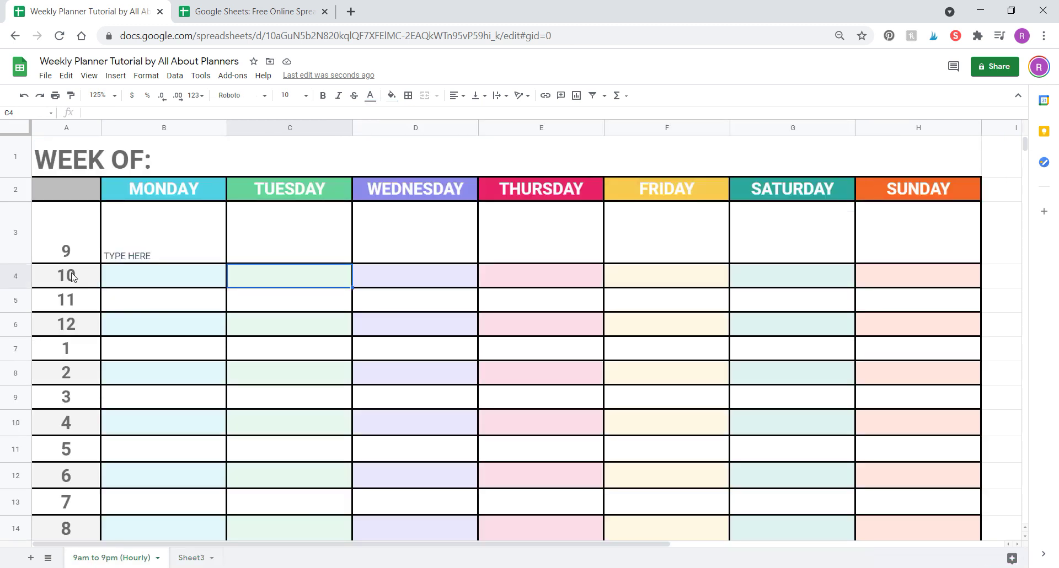
{"action": "left_click_drag", "start_coordinate": [67, 280], "coordinate": [859, 284]}
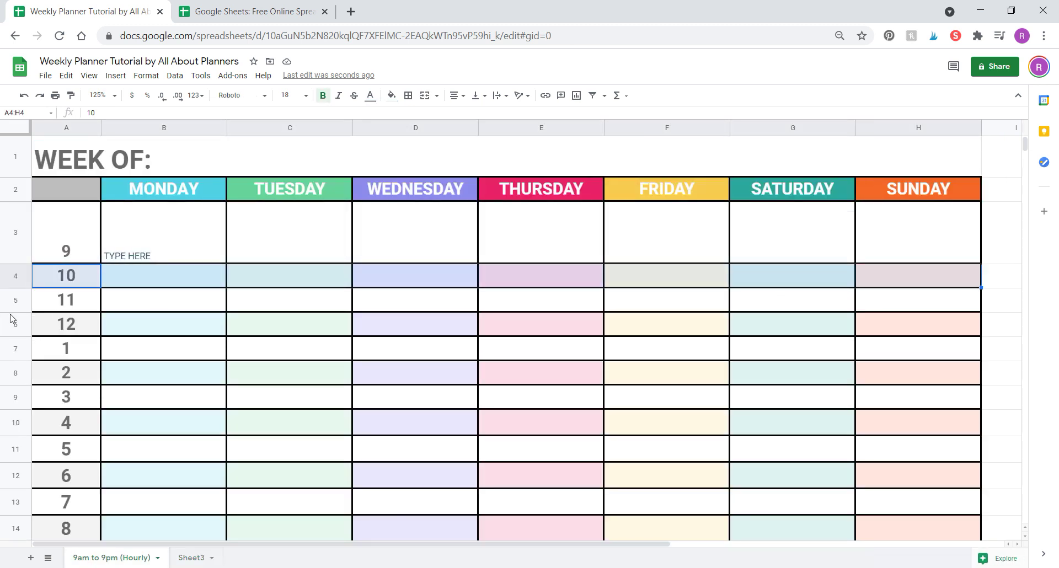
{"action": "left_click_drag", "start_coordinate": [55, 305], "coordinate": [916, 300]}
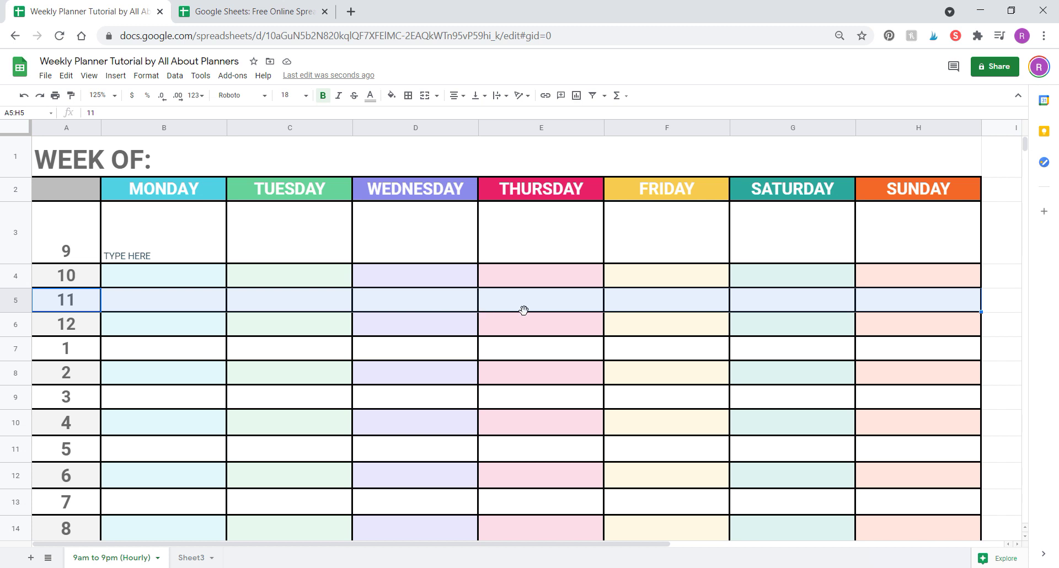
{"action": "left_click", "coordinate": [147, 277]}
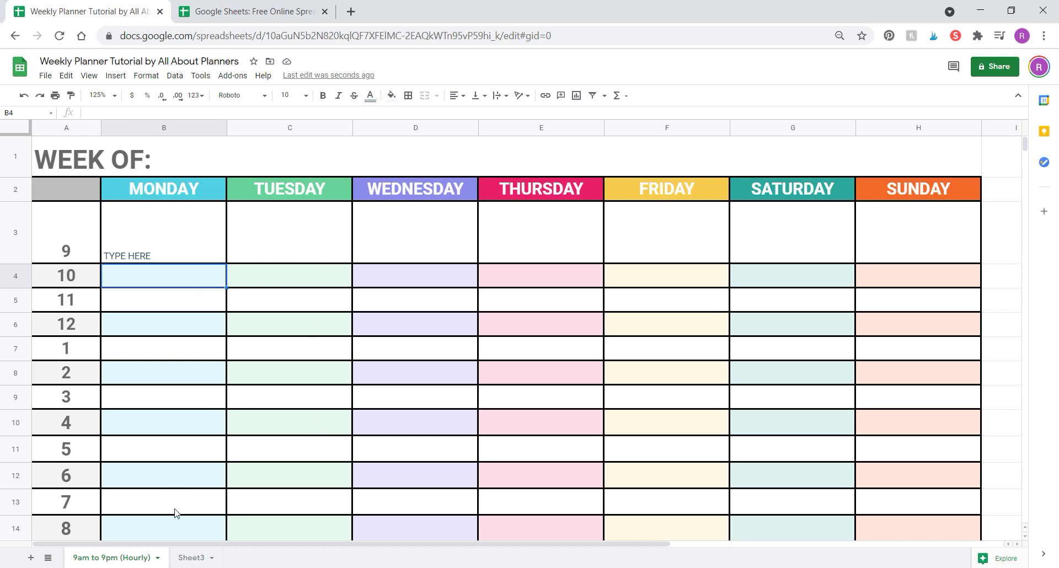
{"action": "left_click", "coordinate": [193, 558]}
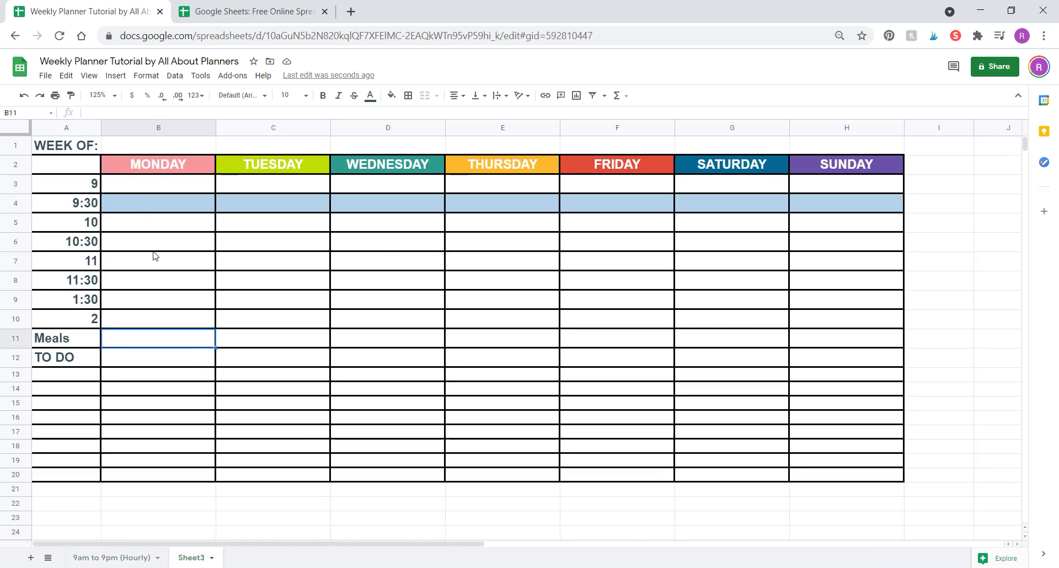
Insert a checkbox in the MONDAY cell of the TO DO row, B12, and align it left.
{"action": "left_click", "coordinate": [119, 355]}
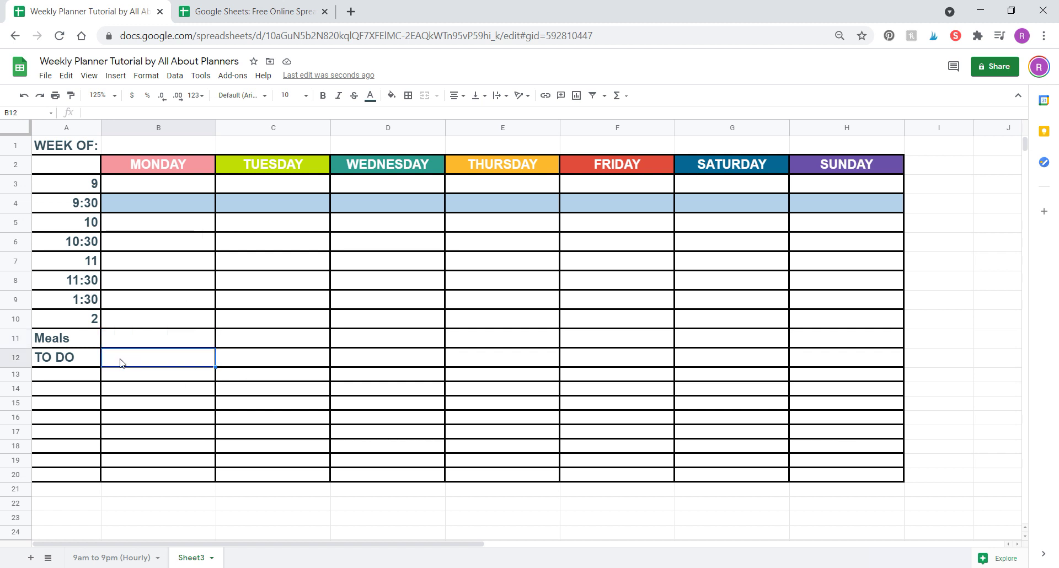
{"action": "left_click", "coordinate": [116, 75]}
{"action": "left_click", "coordinate": [157, 349]}
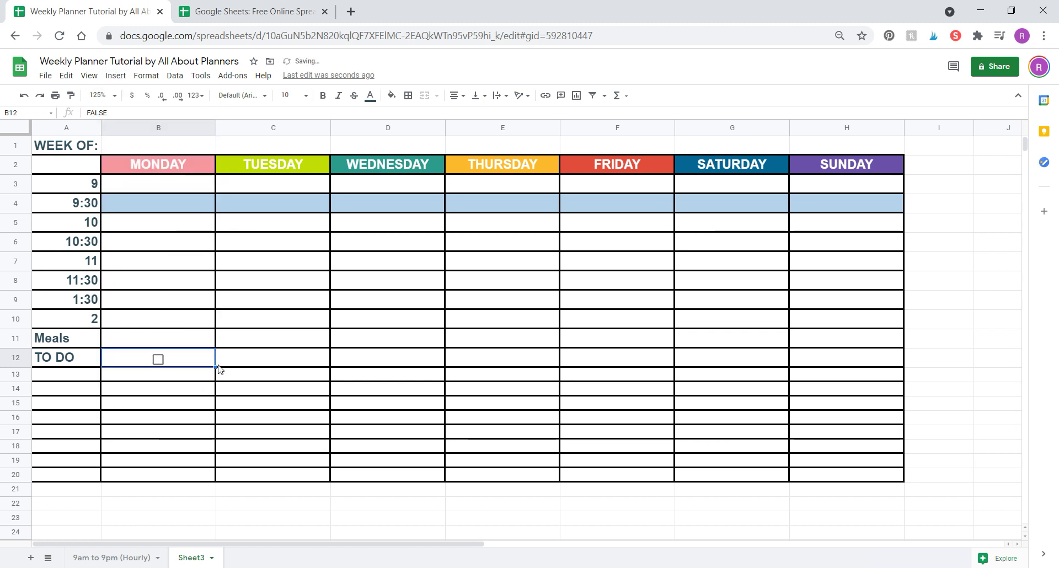
{"action": "left_click", "coordinate": [456, 95]}
{"action": "left_click", "coordinate": [457, 115]}
{"action": "left_click", "coordinate": [266, 343]}
{"action": "left_click", "coordinate": [303, 367]}
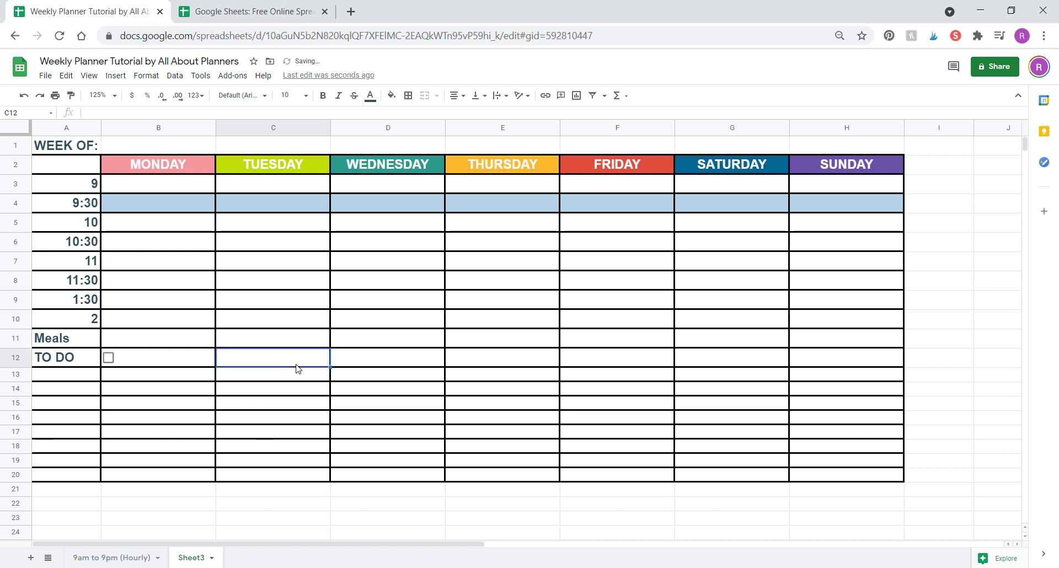
Try adding the text "type here" to checkbox cell B12 and try deleting the checkbox, undoing both changes.
{"action": "left_click", "coordinate": [205, 365]}
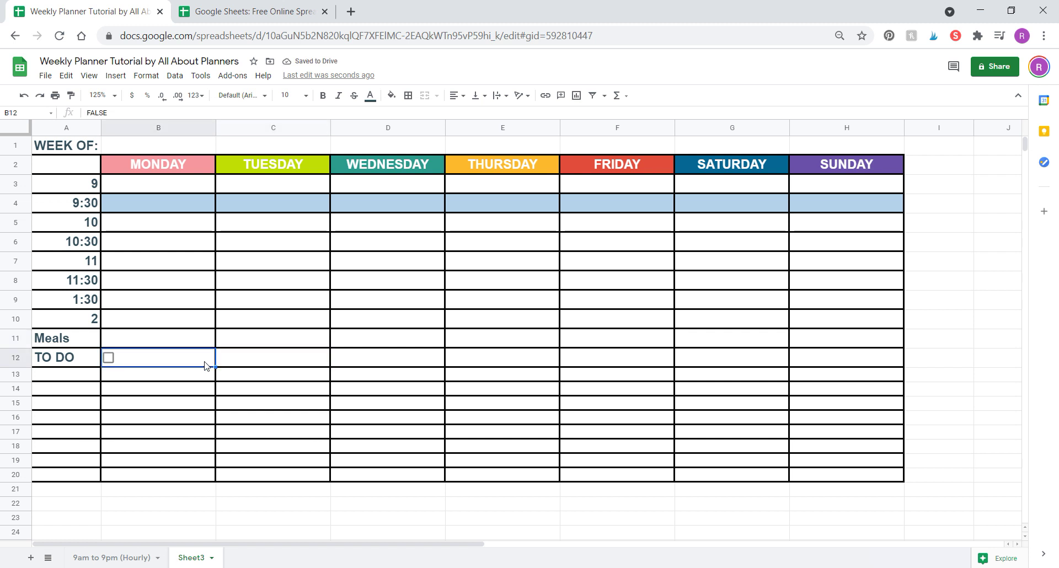
{"action": "double_click", "coordinate": [205, 363]}
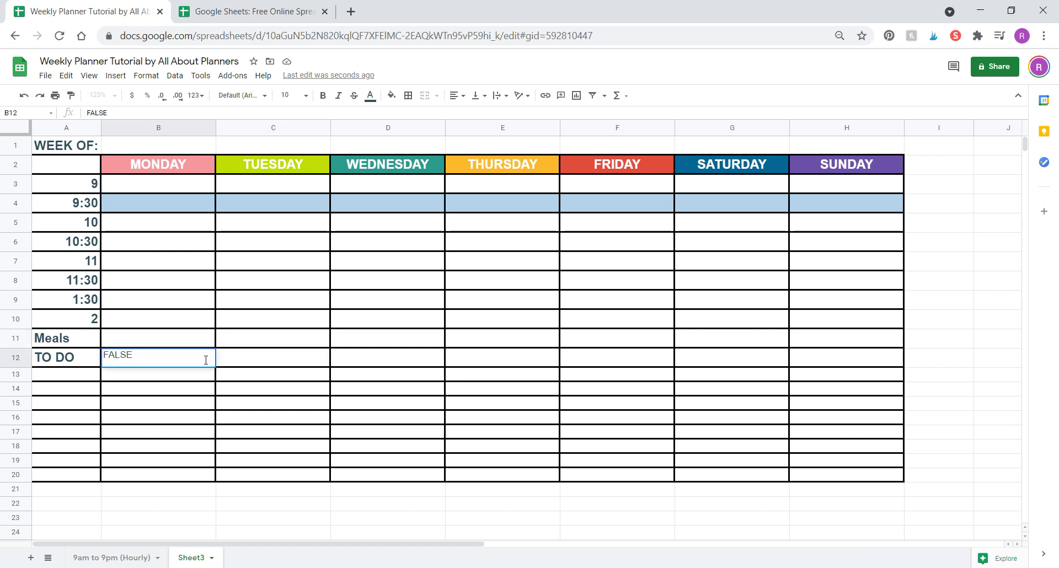
{"action": "type", "text": "typ"}
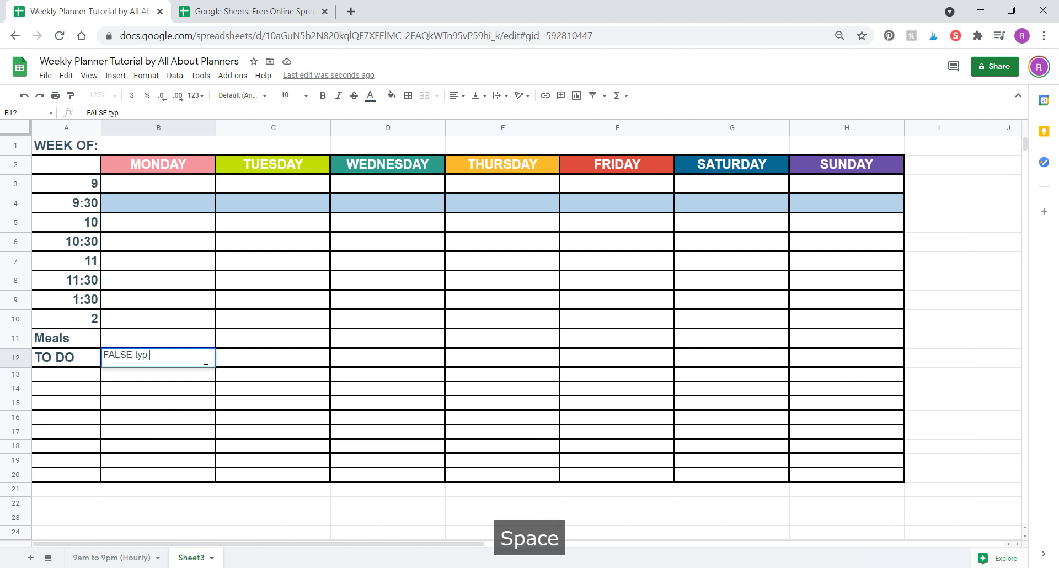
{"action": "type", "text": "e here"}
{"action": "key", "text": "Return"}
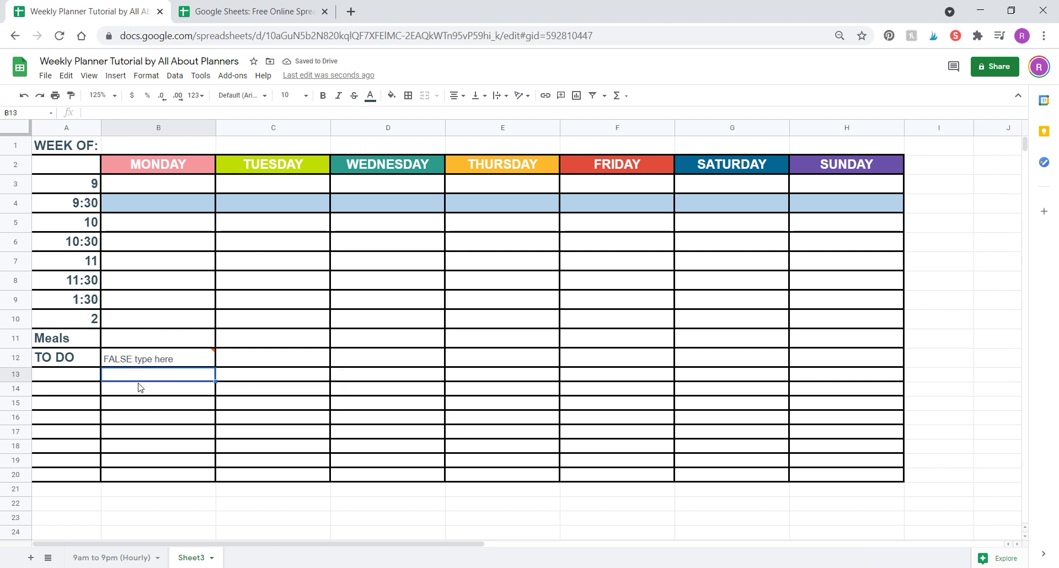
{"action": "key", "text": "ctrl+z"}
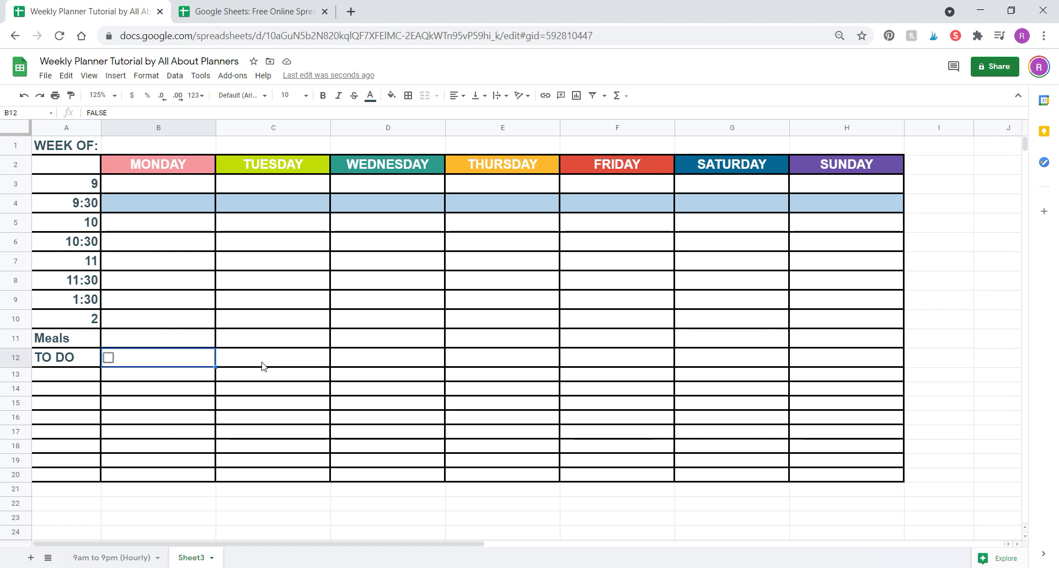
{"action": "key", "text": "Delete"}
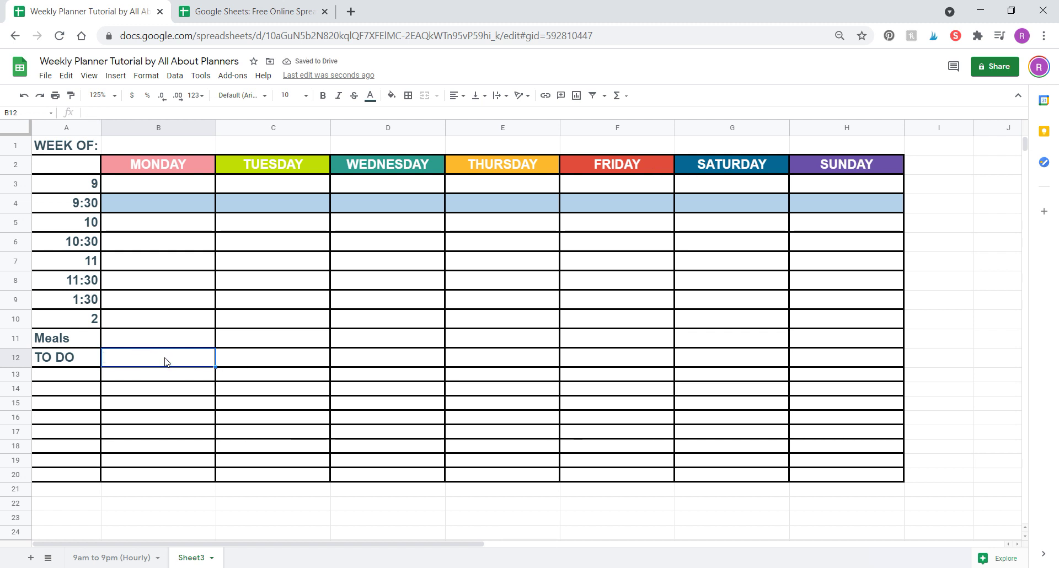
{"action": "key", "text": "ctrl+z"}
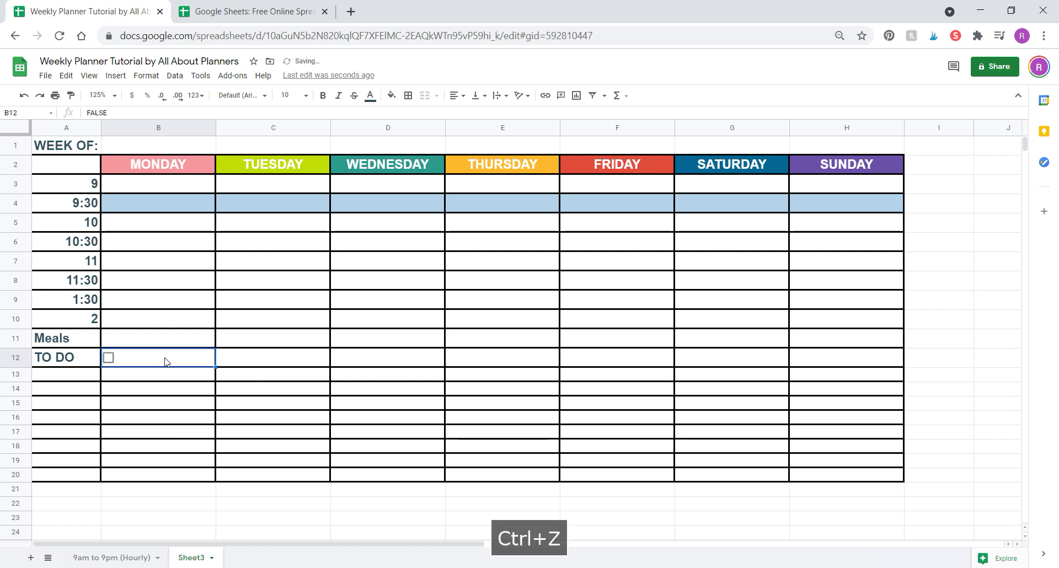
Insert a checkbox in B13, directly below the first MONDAY checkbox.
{"action": "left_click", "coordinate": [138, 372]}
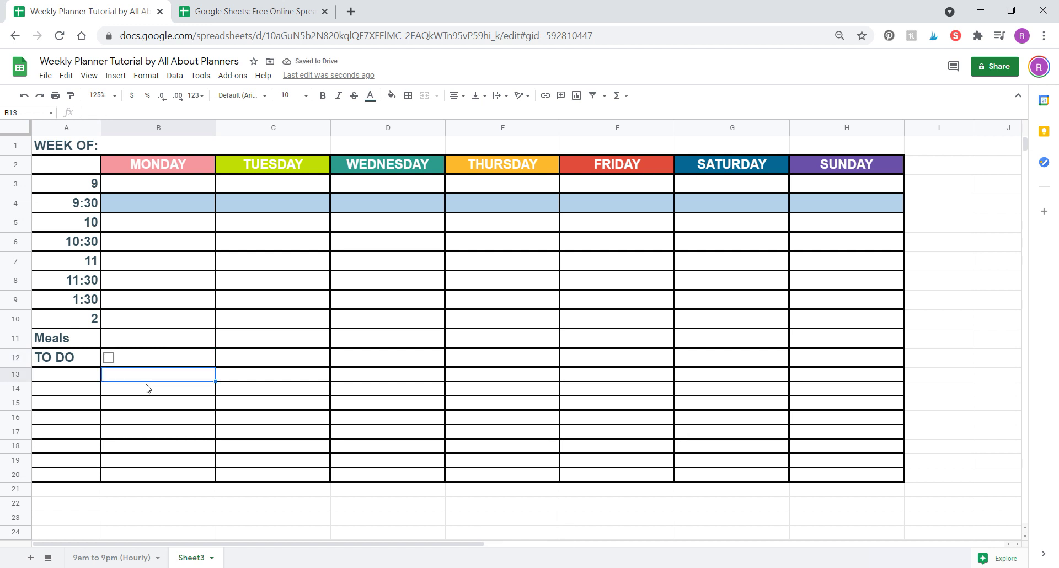
{"action": "left_click", "coordinate": [116, 75]}
{"action": "left_click", "coordinate": [152, 343]}
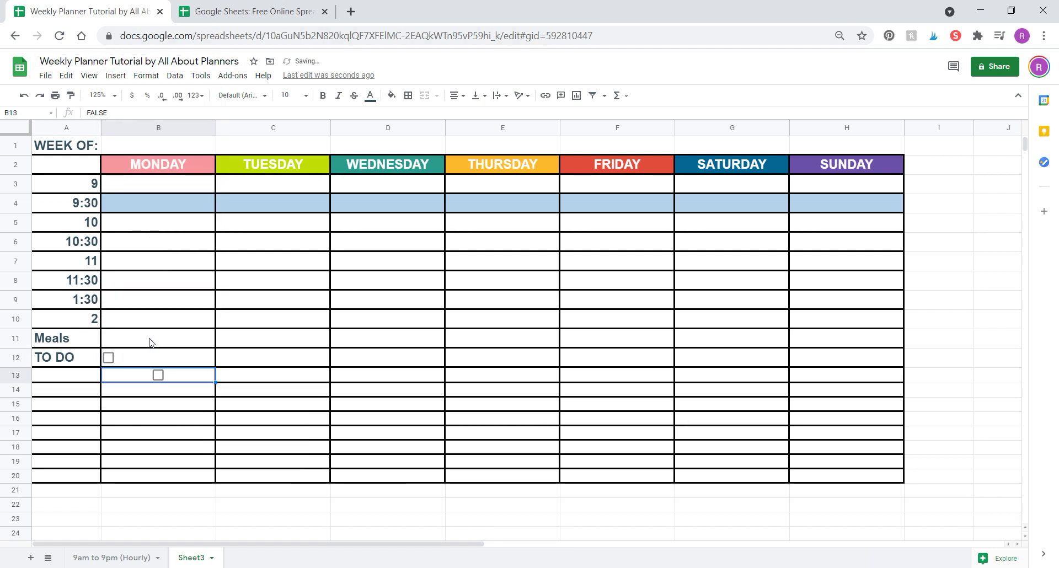
Copy the left-aligned checkbox from B12 into the MONDAY cells B13:B20 below it.
{"action": "left_click", "coordinate": [188, 365]}
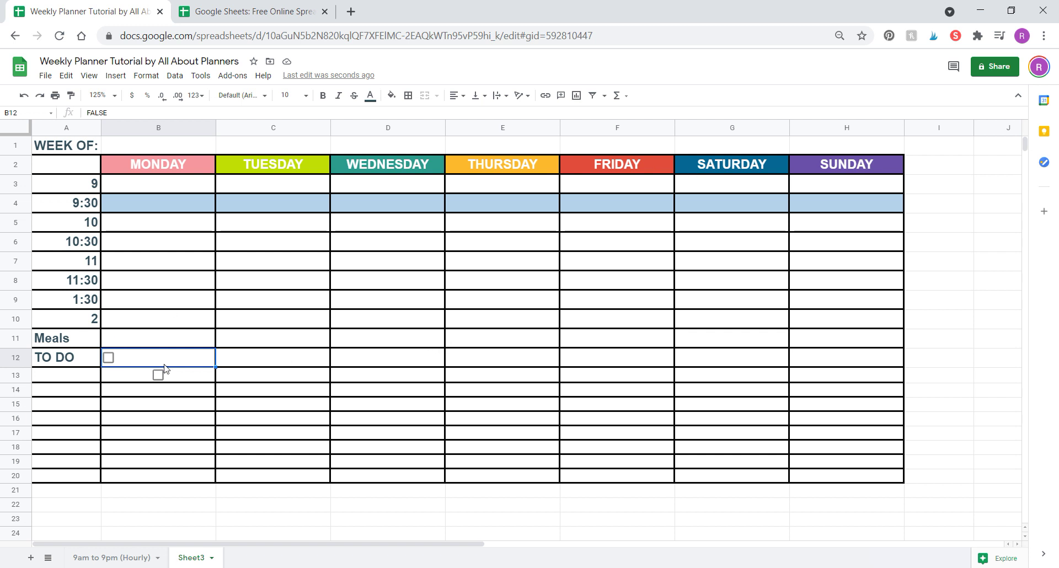
{"action": "key", "text": "ctrl+c"}
{"action": "left_click_drag", "start_coordinate": [184, 382], "coordinate": [189, 480]}
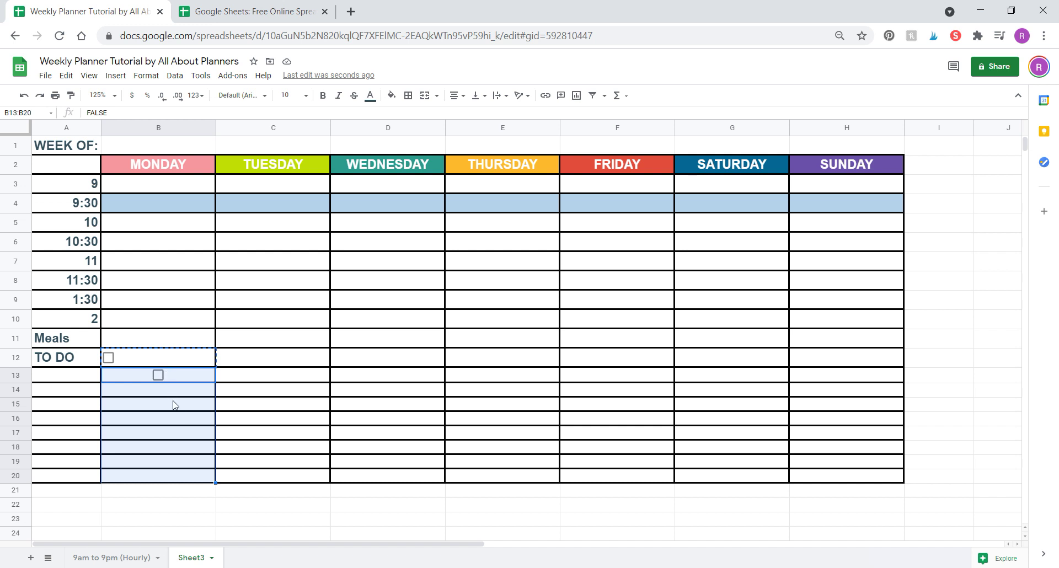
{"action": "key", "text": "ctrl+v"}
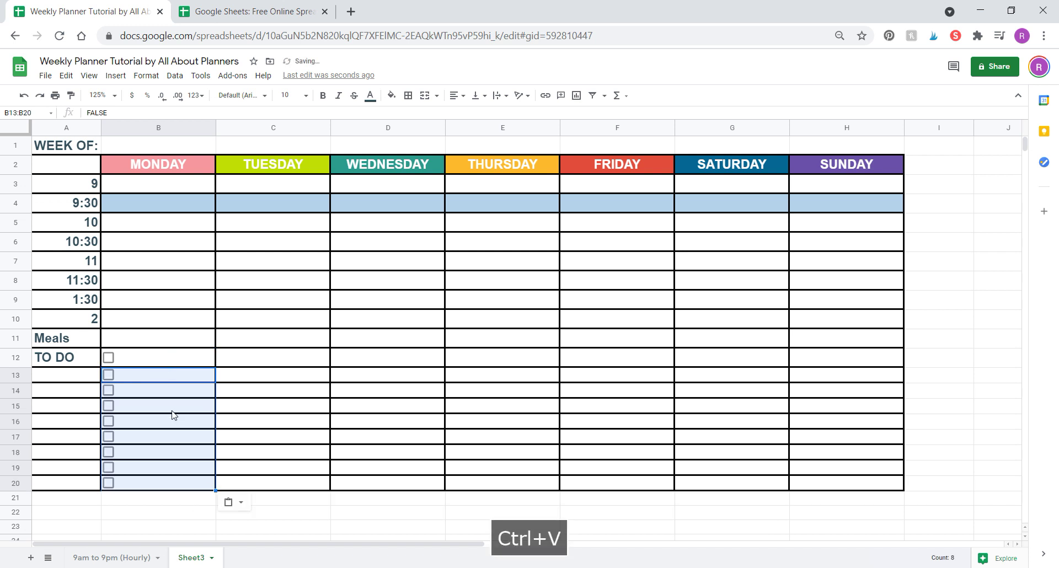
{"action": "left_click", "coordinate": [172, 390]}
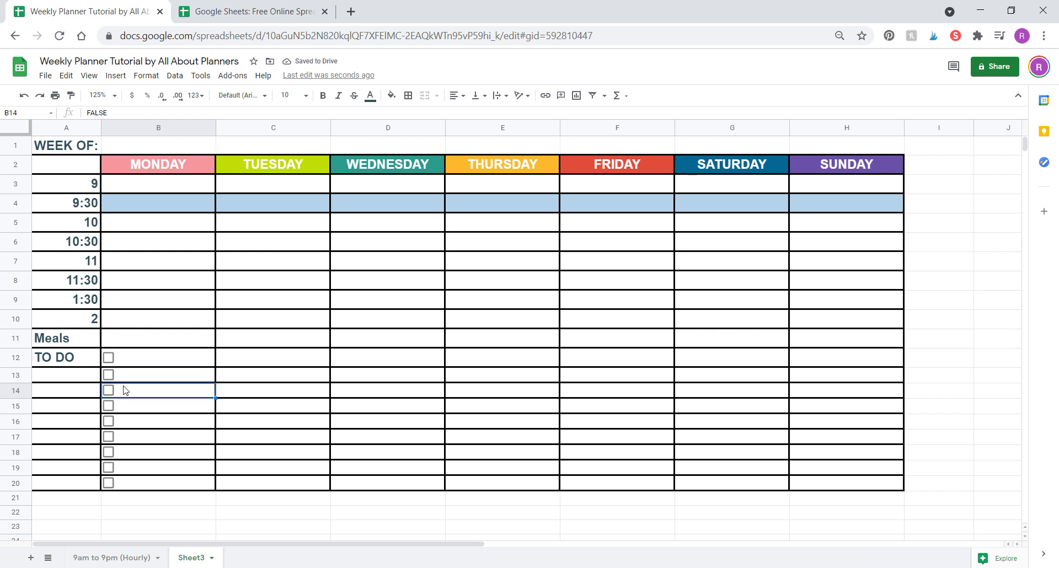
{"action": "left_click", "coordinate": [7, 359]}
{"action": "left_click", "coordinate": [85, 364]}
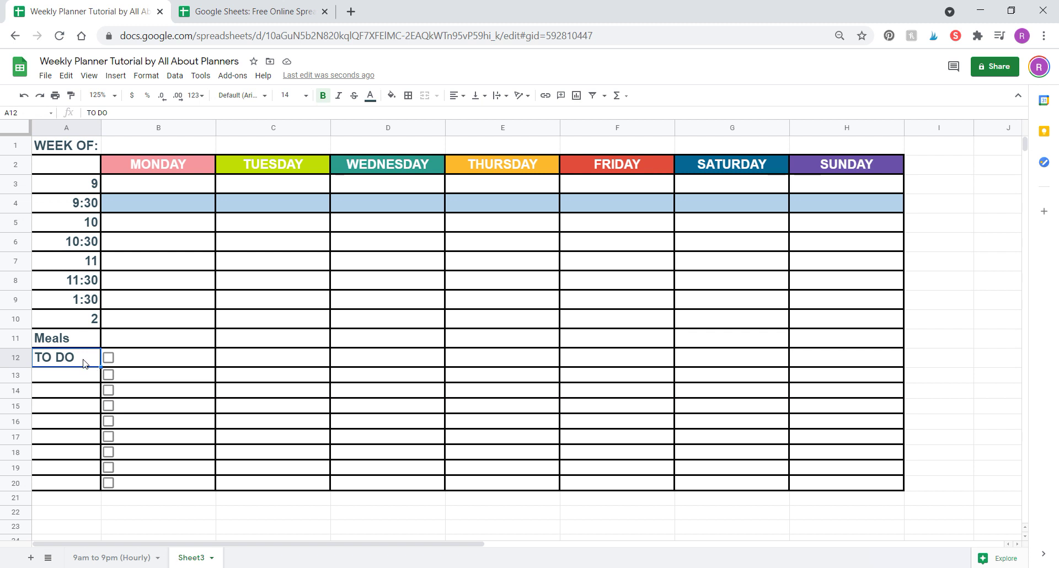
Merge the TO DO label cells A12:A20 vertically into one cell.
{"action": "left_click_drag", "start_coordinate": [85, 364], "coordinate": [88, 483]}
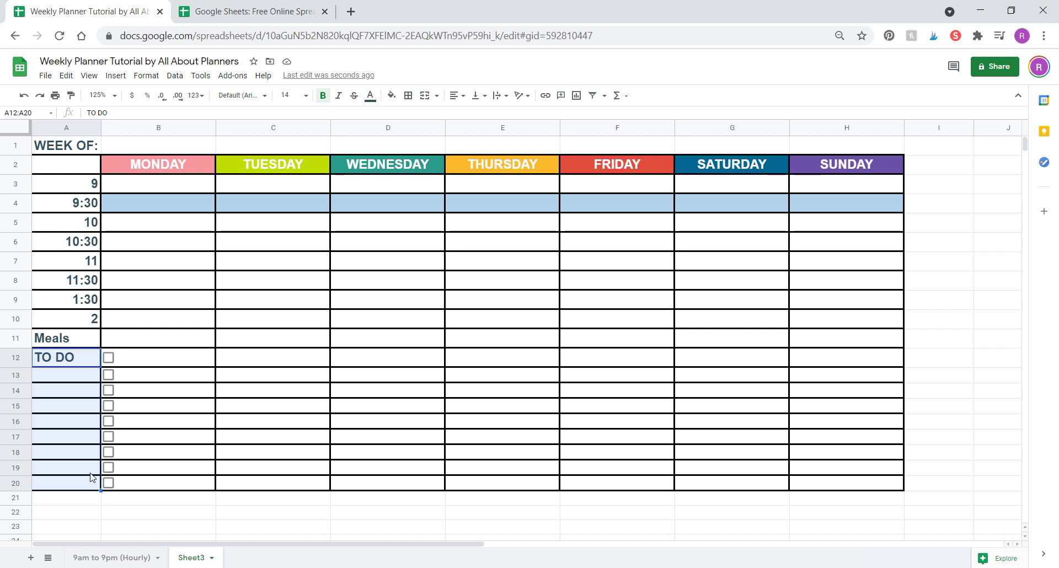
{"action": "left_click", "coordinate": [436, 96]}
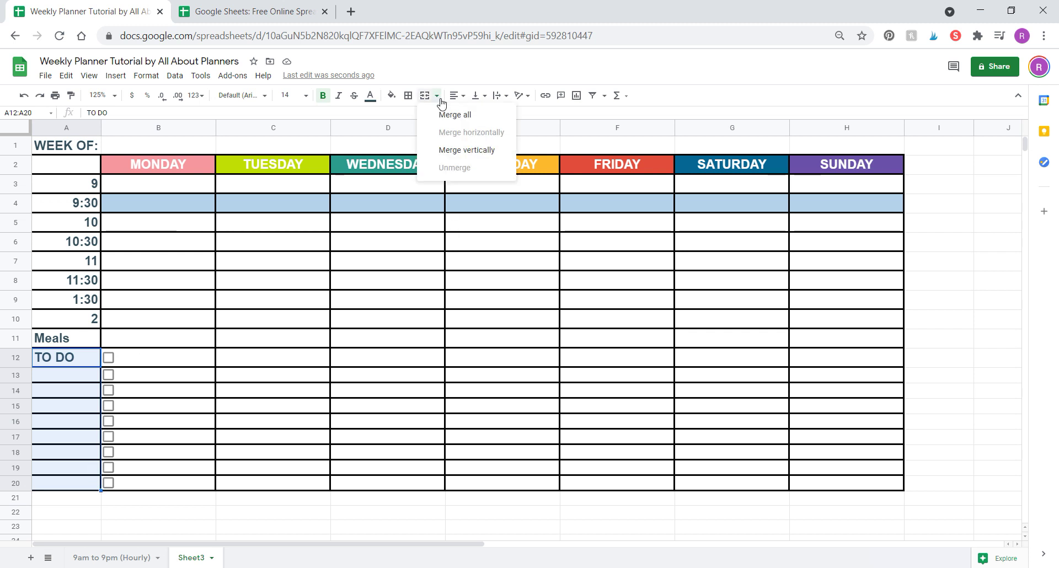
{"action": "left_click", "coordinate": [458, 150]}
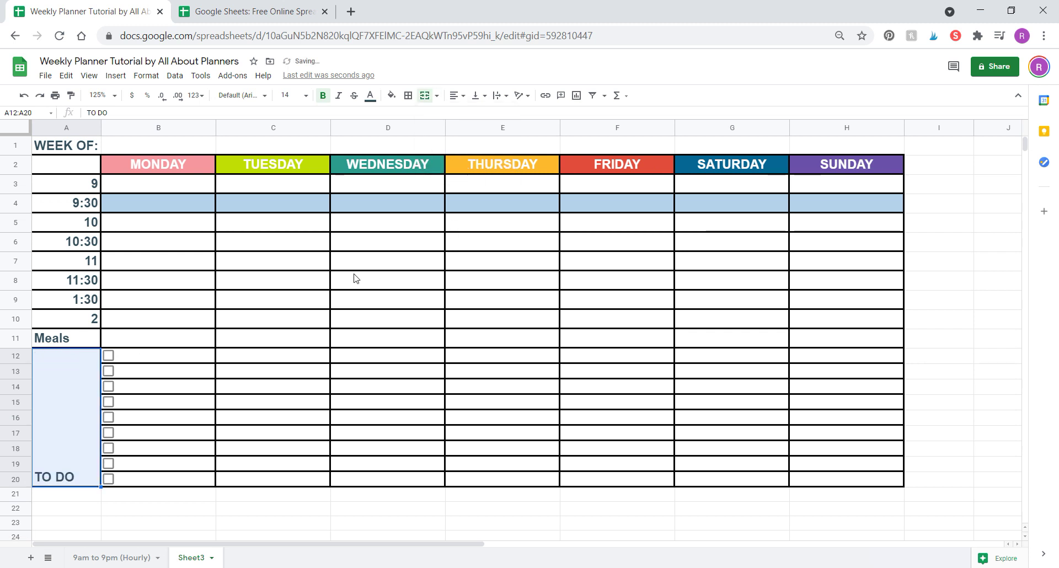
Rotate the TO DO label to read upward and center it horizontally and vertically in its merged cell.
{"action": "left_click", "coordinate": [499, 96]}
{"action": "left_click", "coordinate": [527, 98]}
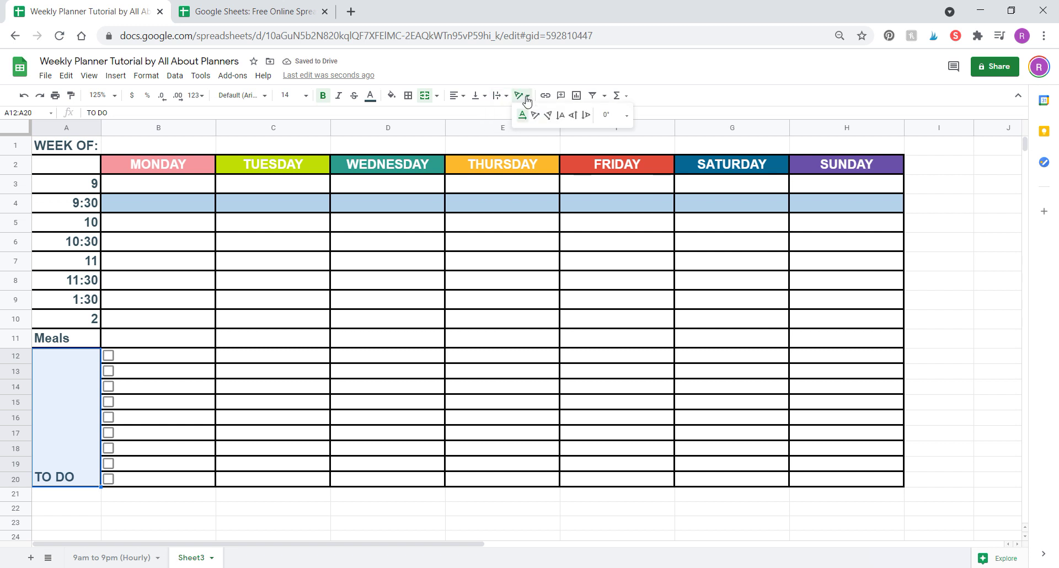
{"action": "left_click", "coordinate": [573, 115]}
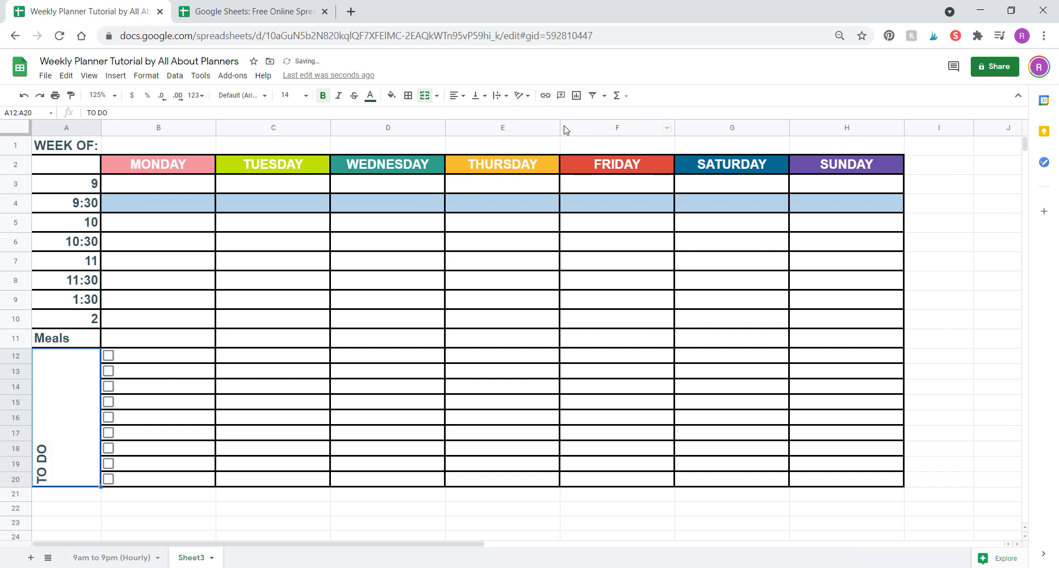
{"action": "left_click", "coordinate": [457, 96]}
{"action": "left_click", "coordinate": [469, 114]}
{"action": "left_click", "coordinate": [477, 96]}
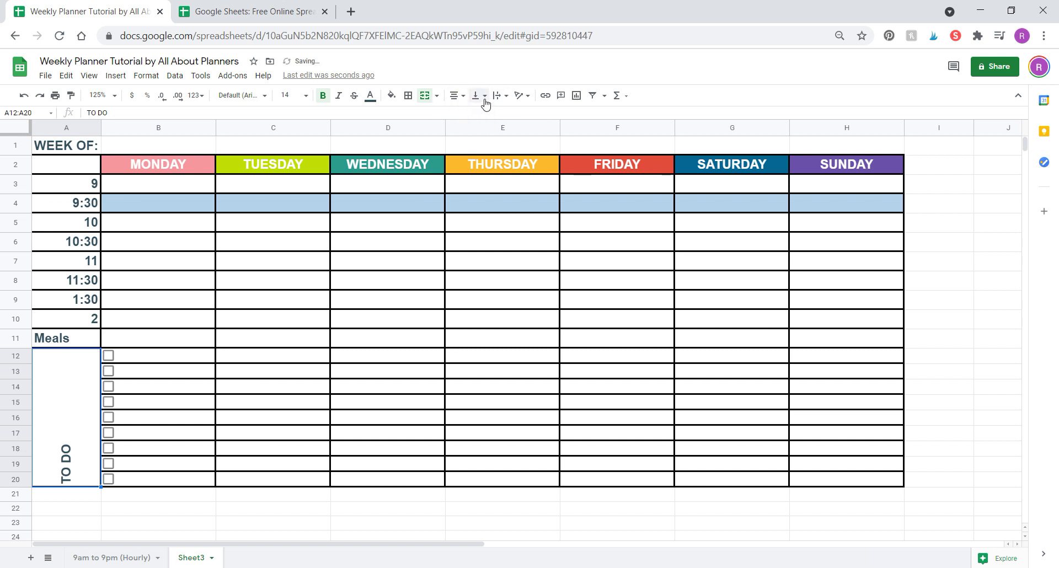
{"action": "left_click", "coordinate": [491, 117]}
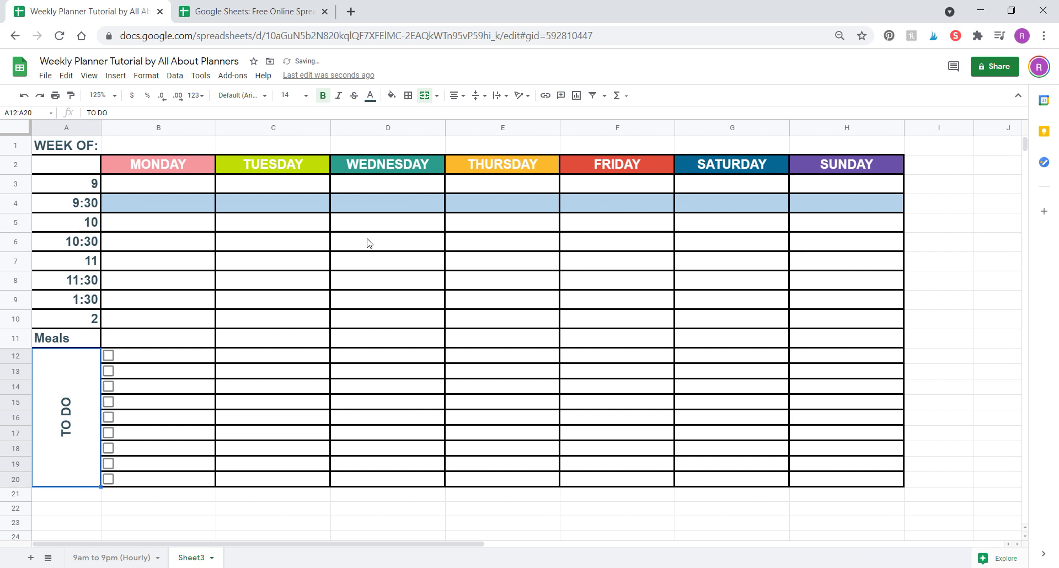
{"action": "left_click", "coordinate": [226, 316]}
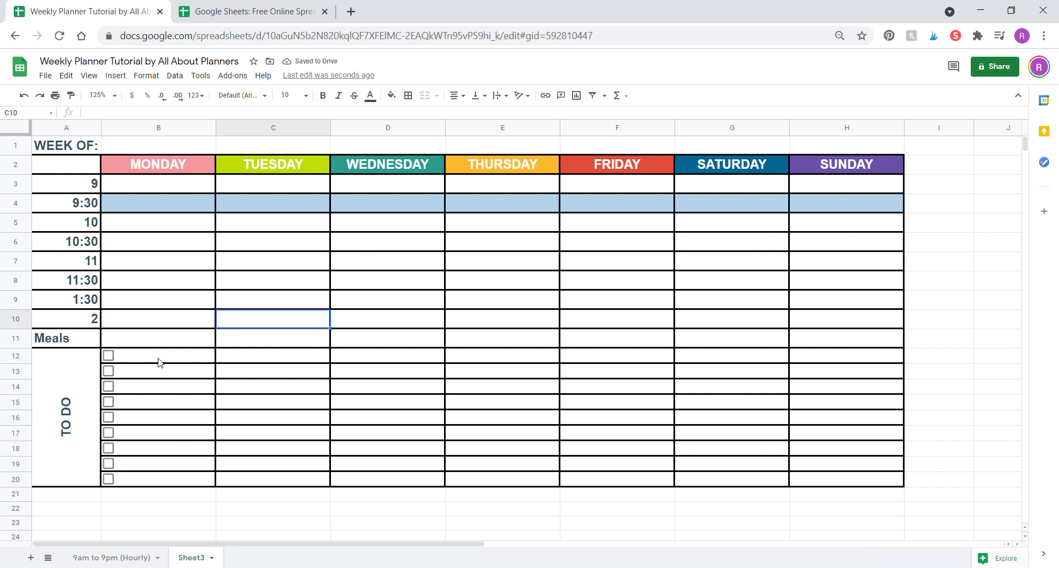
Copy the MONDAY checkboxes in B12:B20 to C12:H20, covering TUESDAY through SUNDAY.
{"action": "left_click", "coordinate": [147, 371]}
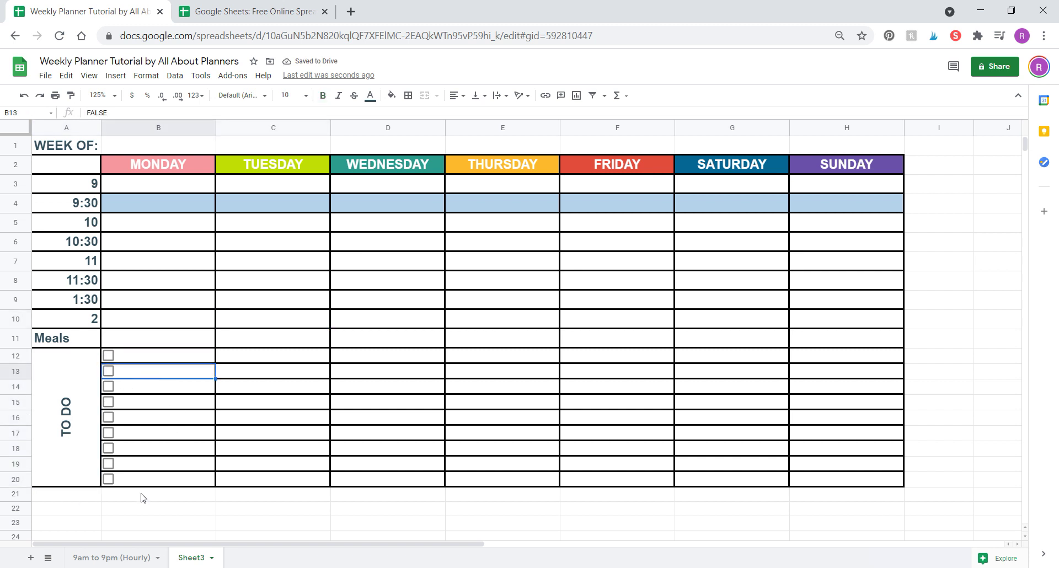
{"action": "left_click_drag", "start_coordinate": [151, 479], "coordinate": [165, 362]}
{"action": "key", "text": "ctrl+c"}
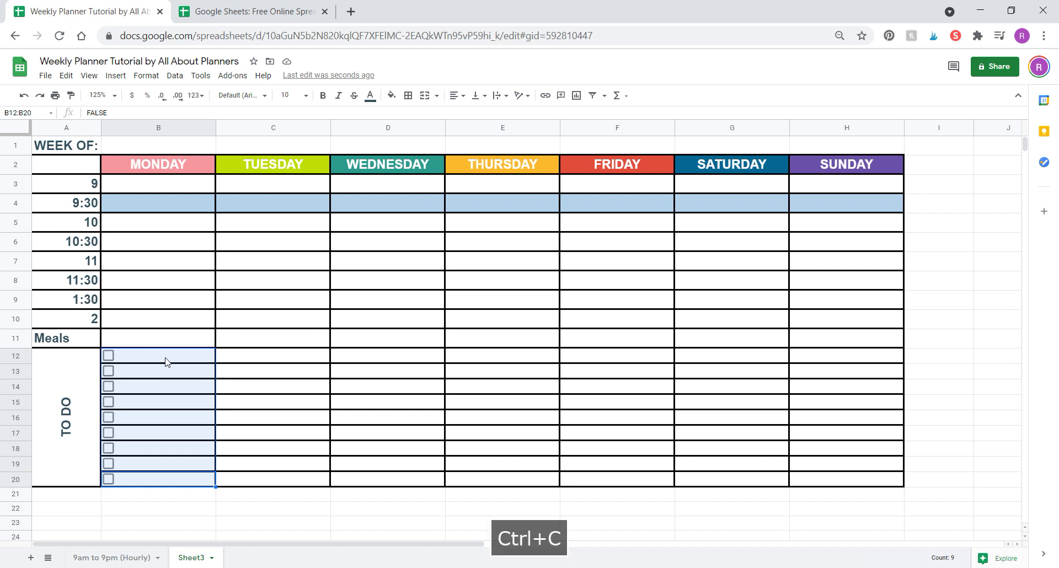
{"action": "left_click_drag", "start_coordinate": [244, 359], "coordinate": [835, 477]}
{"action": "key", "text": "ctrl+v"}
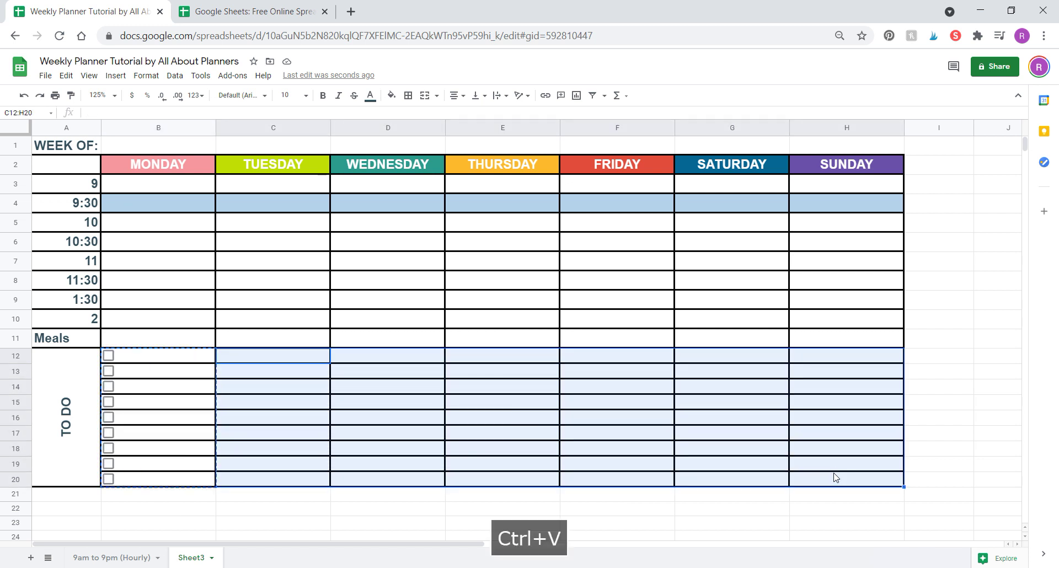
{"action": "left_click", "coordinate": [819, 343]}
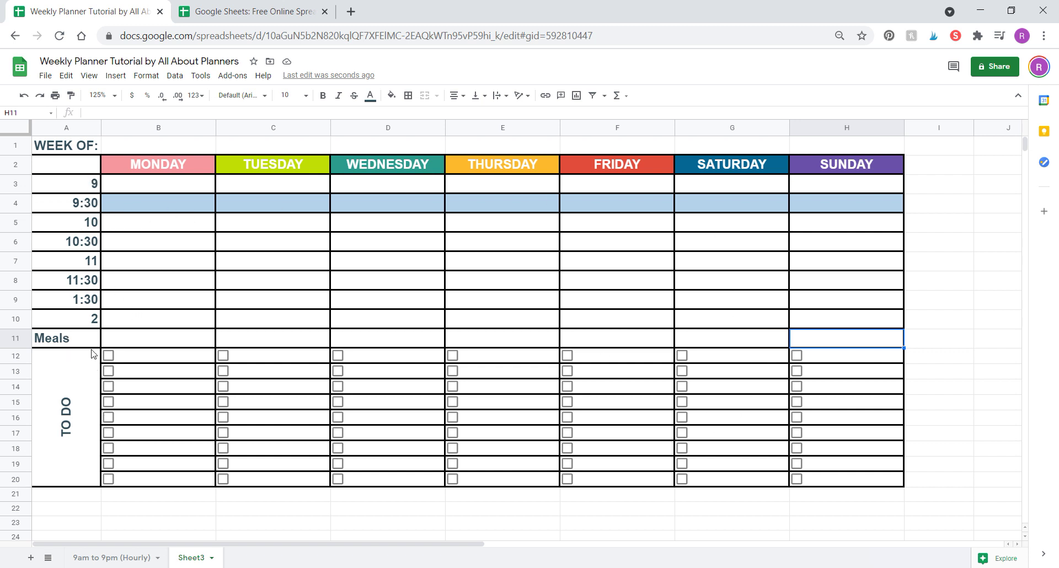
Try pasting the checkboxes into the SATURDAY and SUNDAY cells G3:H11, and undo the paste.
{"action": "left_click", "coordinate": [750, 173]}
{"action": "left_click_drag", "start_coordinate": [751, 182], "coordinate": [864, 342]}
{"action": "key", "text": "ctrl+v"}
{"action": "left_click", "coordinate": [864, 340]}
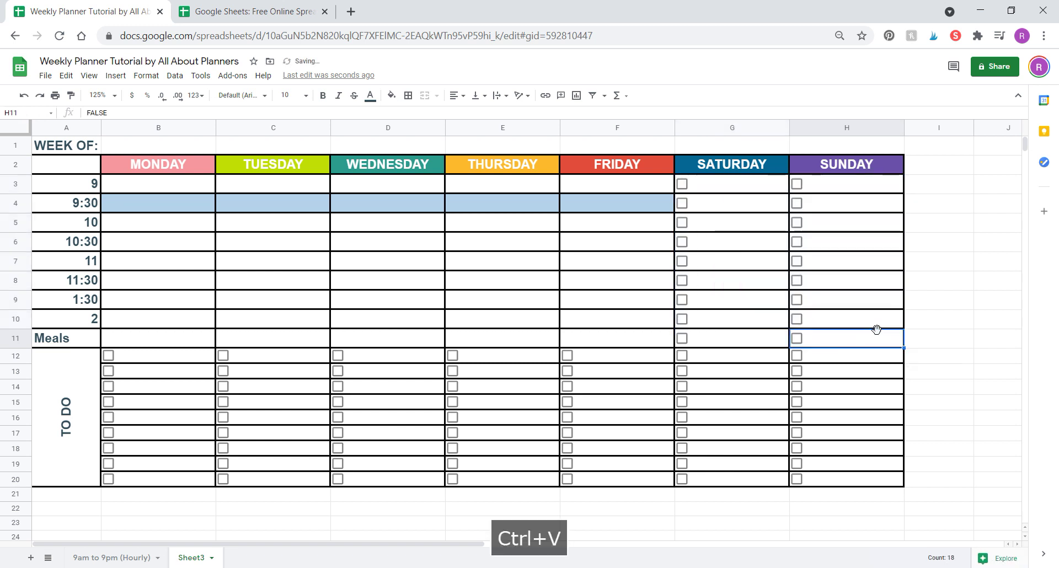
{"action": "key", "text": "ctrl+z"}
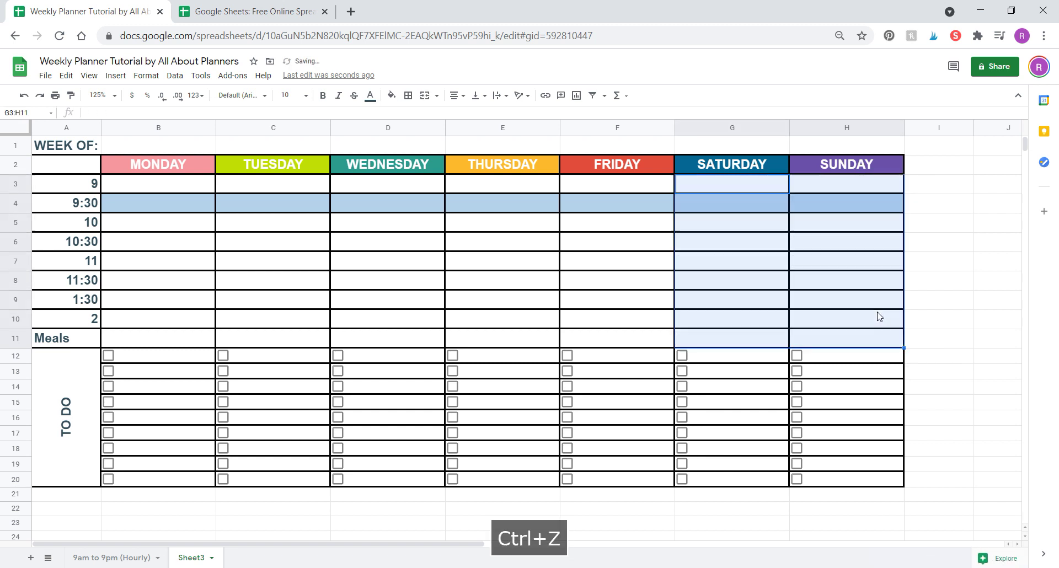
{"action": "left_click", "coordinate": [877, 316]}
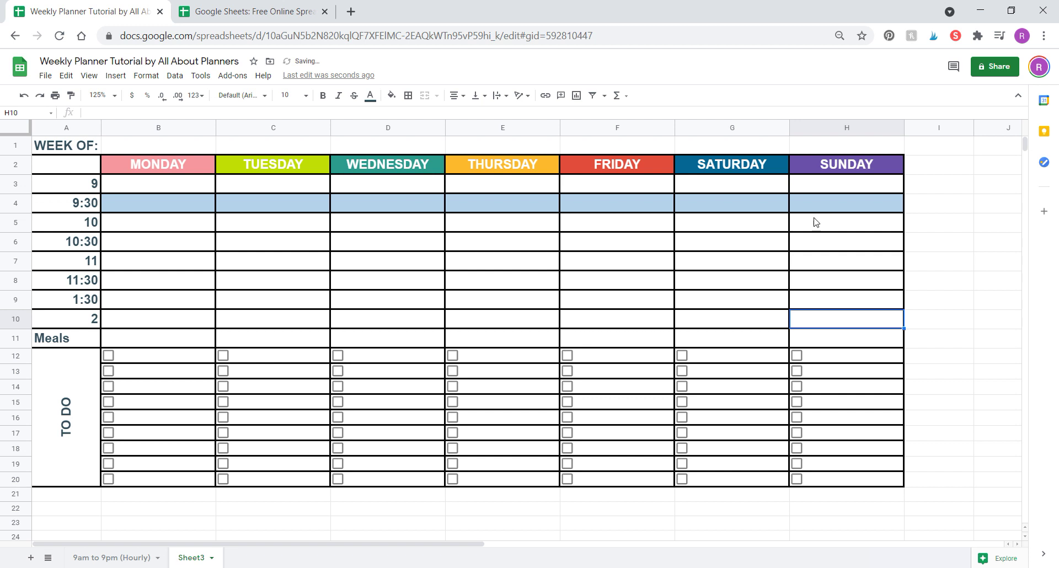
Widen the SATURDAY and SUNDAY columns, G and H, together by the same amount.
{"action": "left_click", "coordinate": [815, 128]}
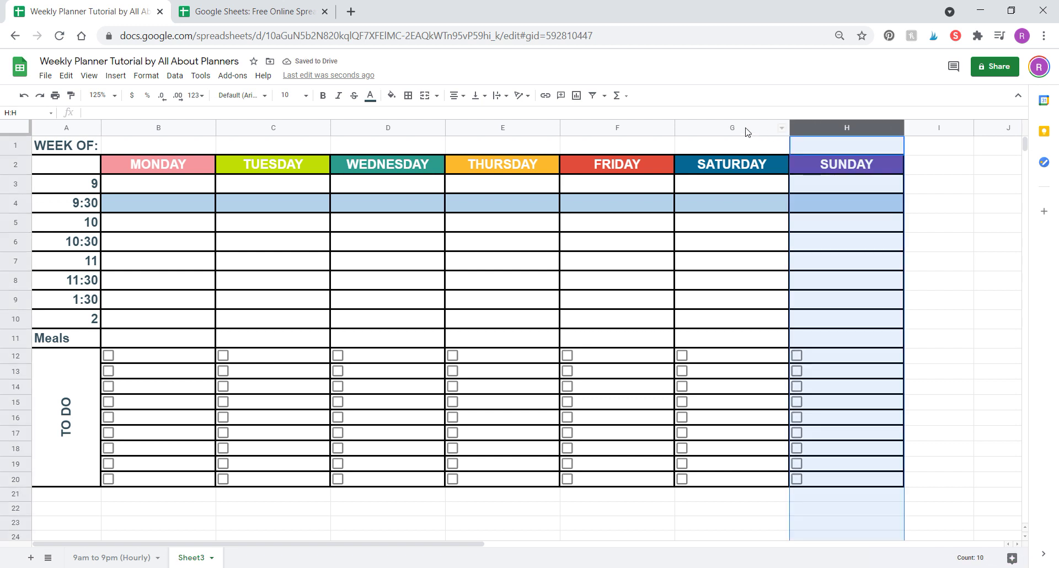
{"action": "left_click_drag", "start_coordinate": [748, 128], "coordinate": [799, 128]}
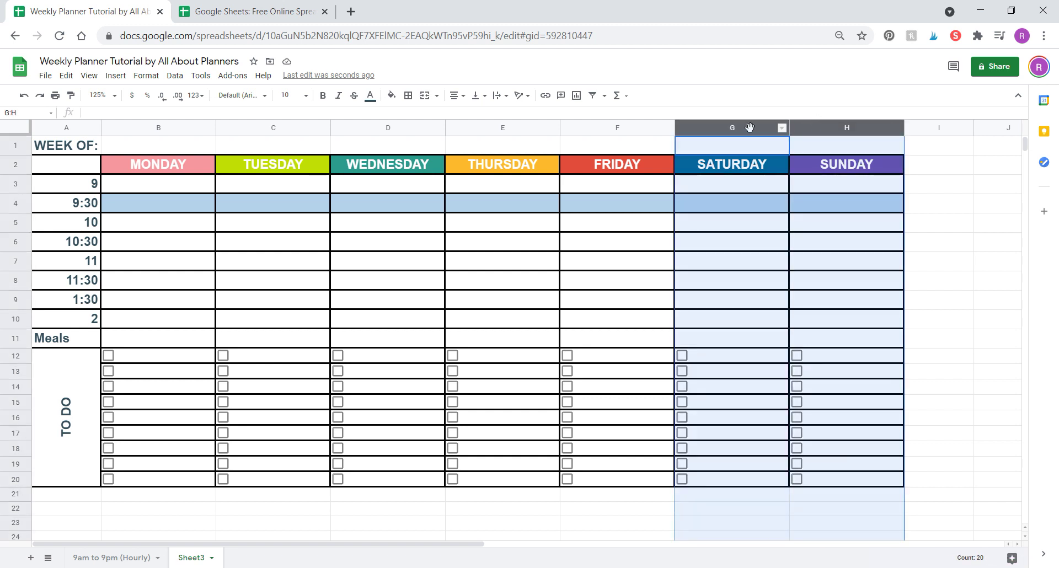
{"action": "left_click_drag", "start_coordinate": [787, 126], "coordinate": [806, 129]}
{"action": "left_click", "coordinate": [864, 199]}
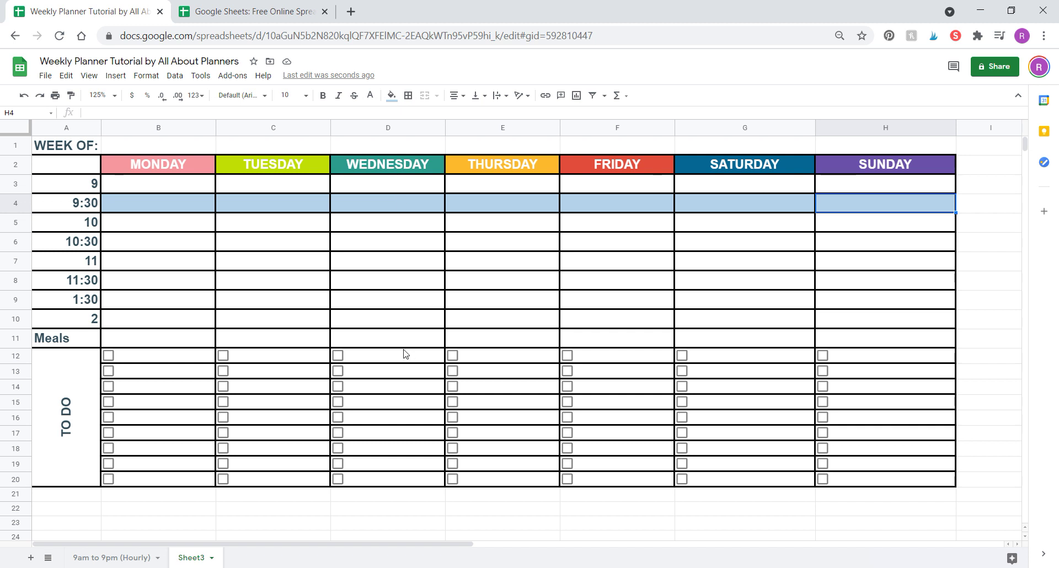
Set the sheet zoom to 90% so that the whole planner fits in view.
{"action": "left_click", "coordinate": [147, 319]}
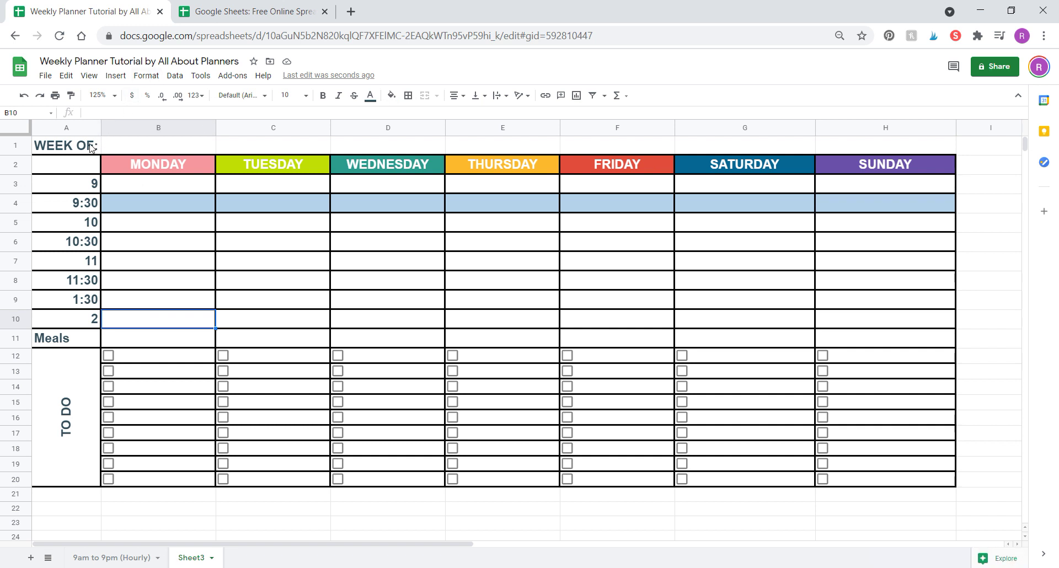
{"action": "left_click", "coordinate": [90, 146]}
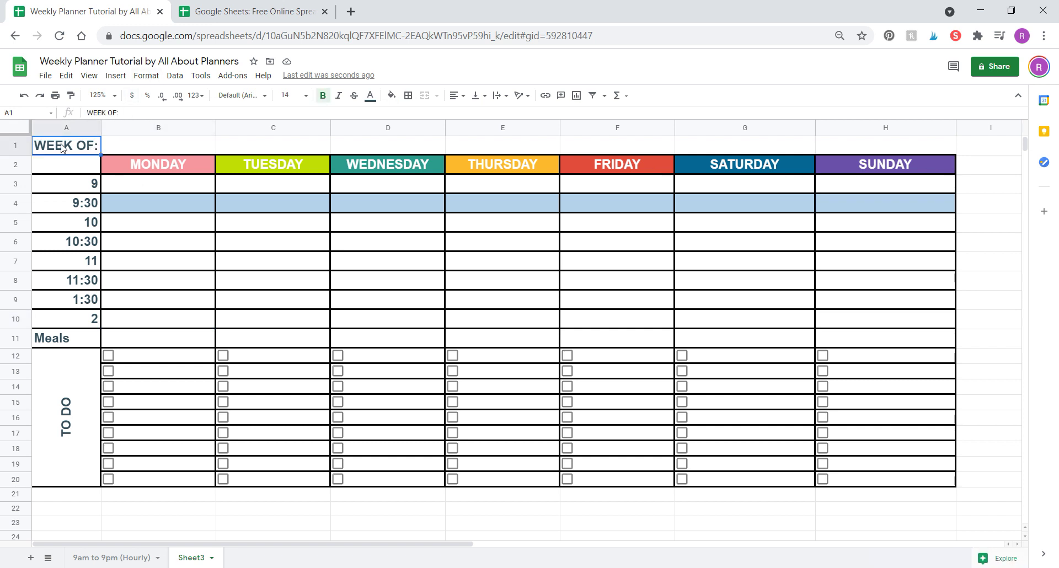
{"action": "left_click", "coordinate": [102, 95]}
{"action": "left_click", "coordinate": [103, 150]}
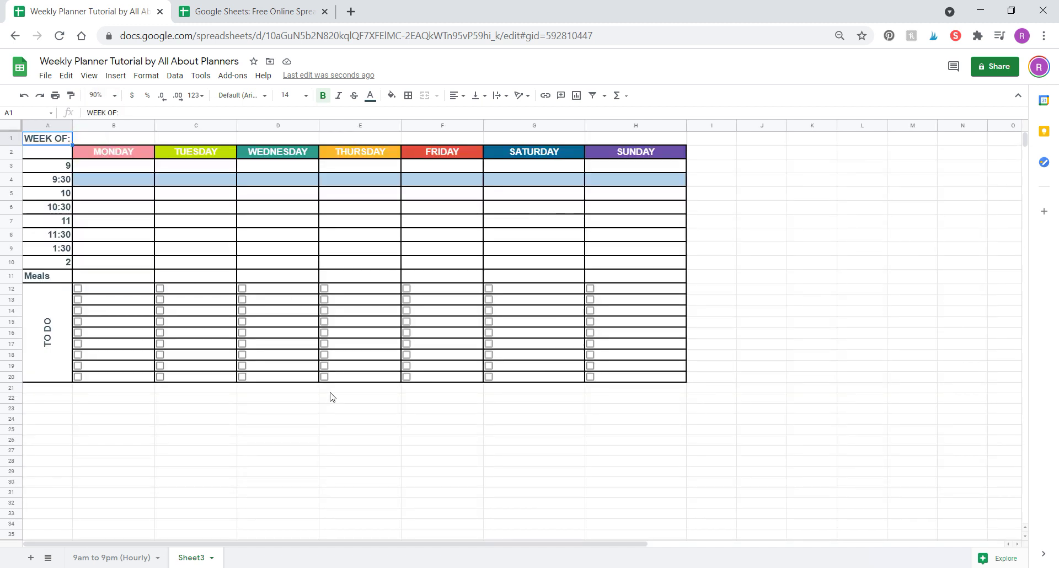
{"action": "left_click", "coordinate": [323, 412]}
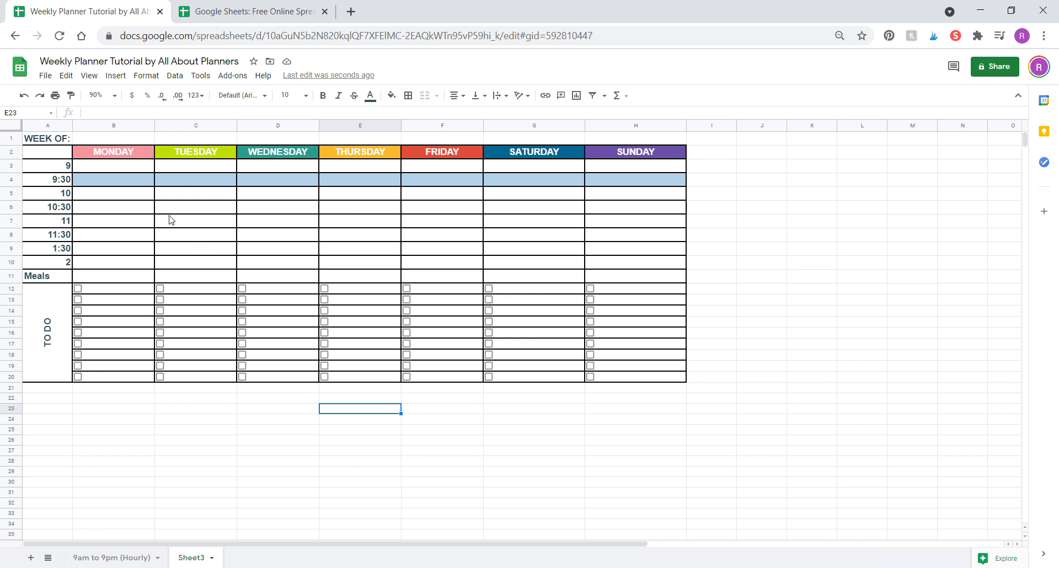
Start a new drawing in the sheet and draw a wide text box in the middle of its canvas.
{"action": "left_click", "coordinate": [114, 77]}
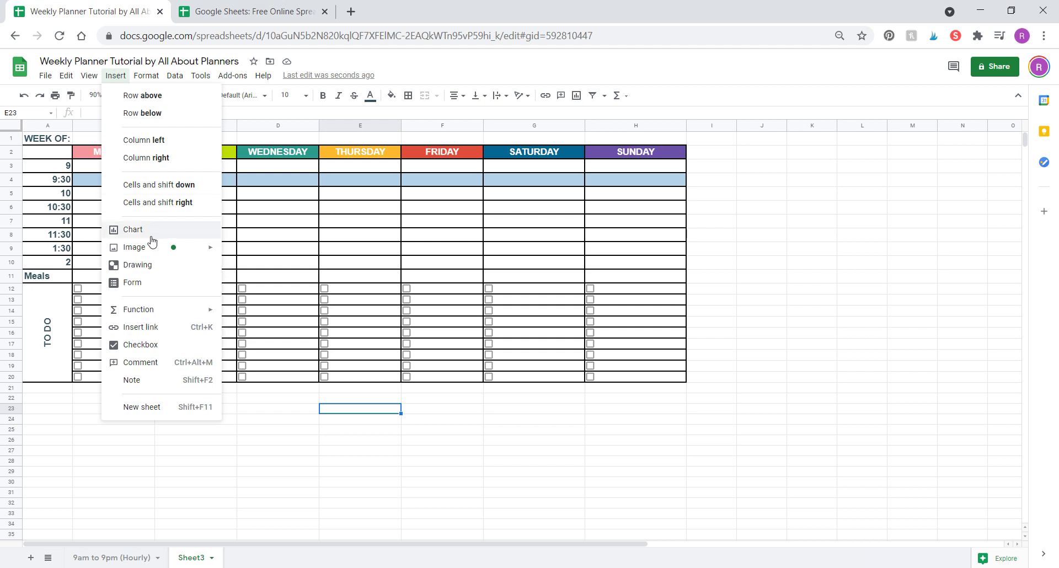
{"action": "mouse_move", "coordinate": [140, 254]}
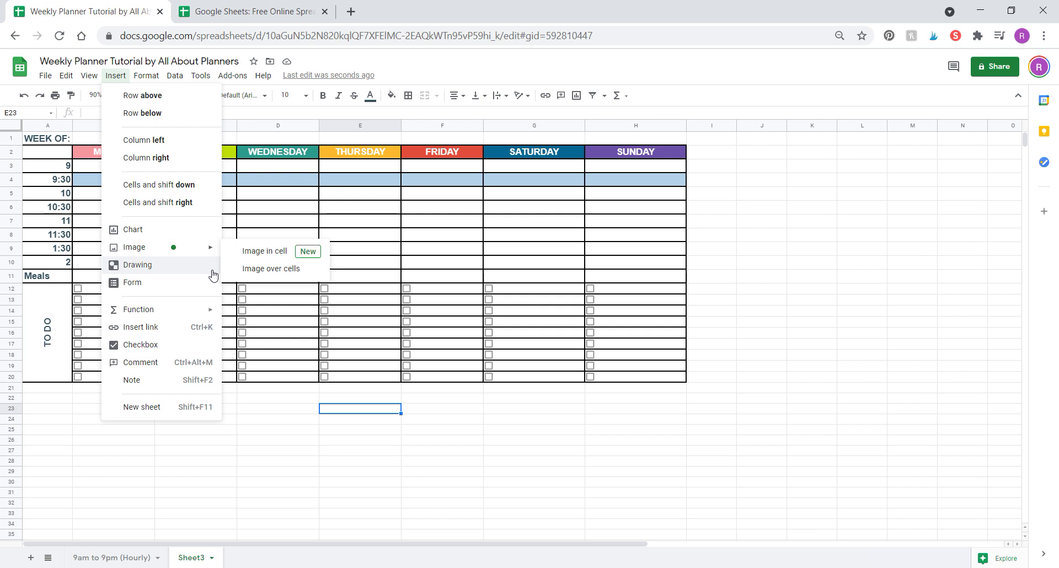
{"action": "left_click", "coordinate": [140, 267]}
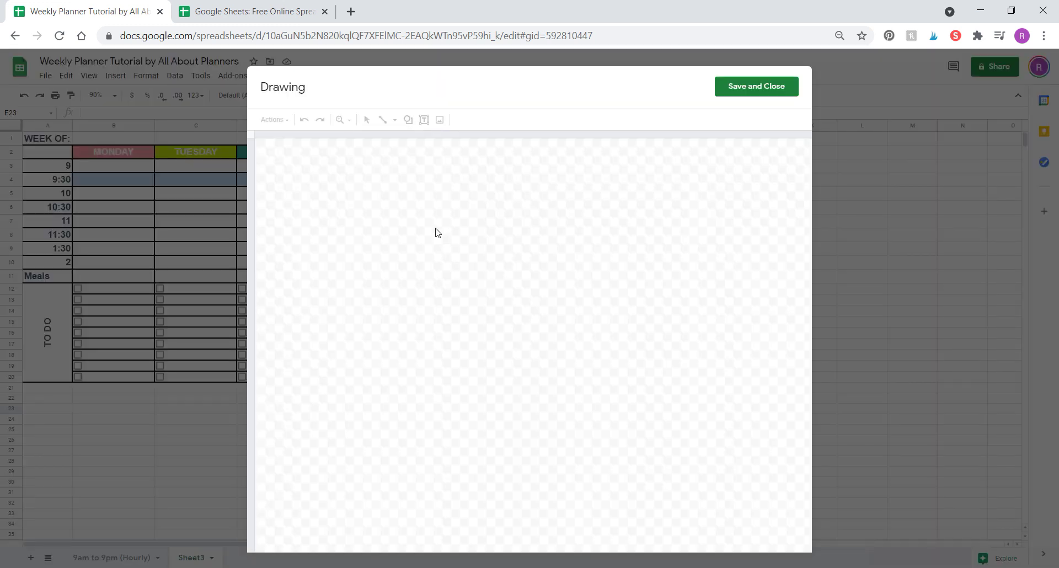
{"action": "left_click", "coordinate": [424, 120]}
{"action": "left_click_drag", "start_coordinate": [341, 226], "coordinate": [615, 395]}
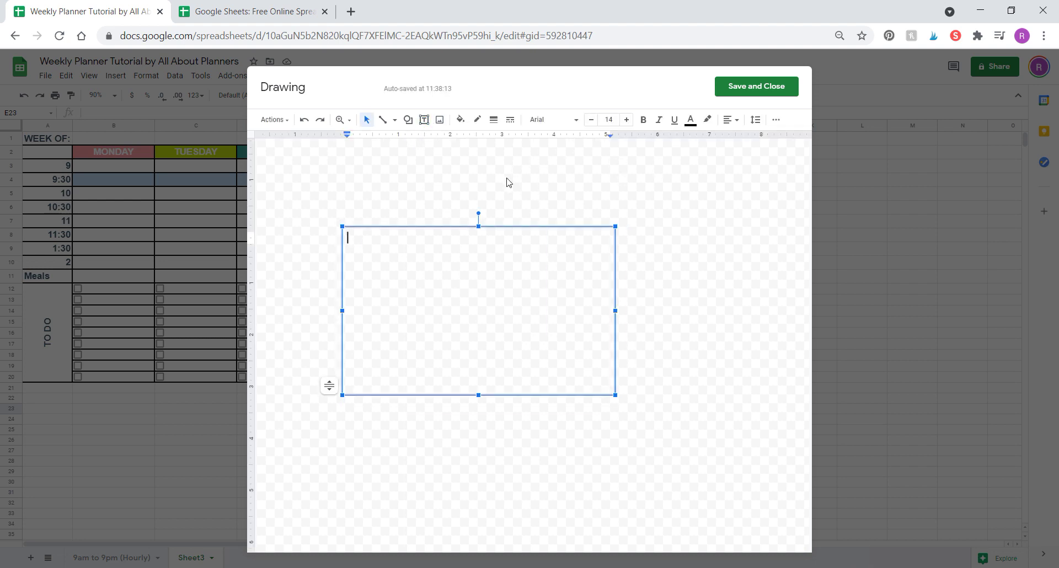
Enter "WEEK OF:" in capitals as the text of the drawing's text box.
{"action": "key", "text": "Caps_Lock"}
{"action": "type", "text": "WE"}
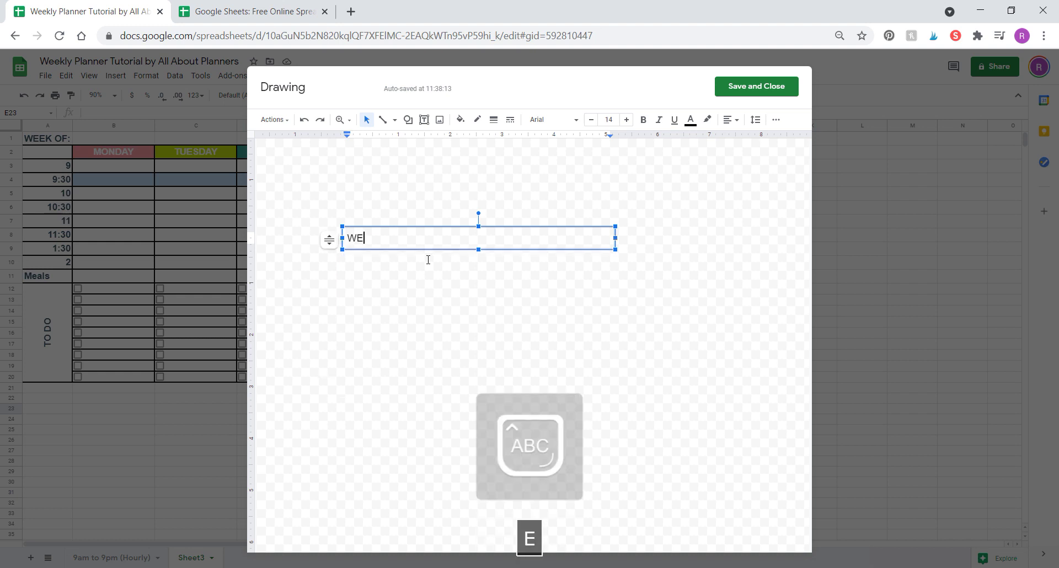
{"action": "type", "text": "EK OFF"}
{"action": "key", "text": "BackSpace"}
{"action": "type", "text": ":"}
{"action": "key", "text": "Caps_Lock"}
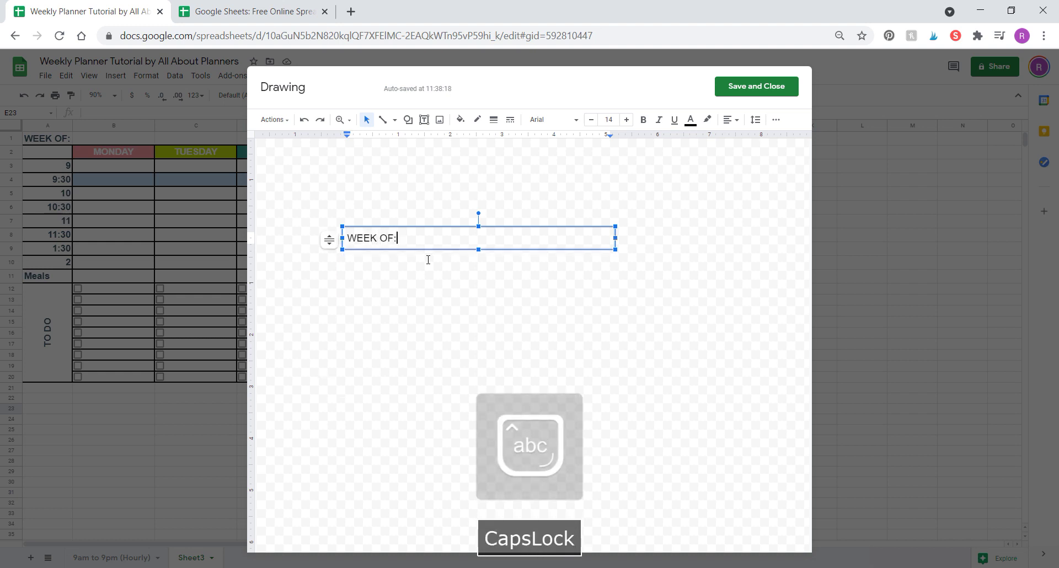
{"action": "left_click", "coordinate": [426, 274]}
Fill the WEEK OF: text box with solid blue.
{"action": "left_click", "coordinate": [406, 236]}
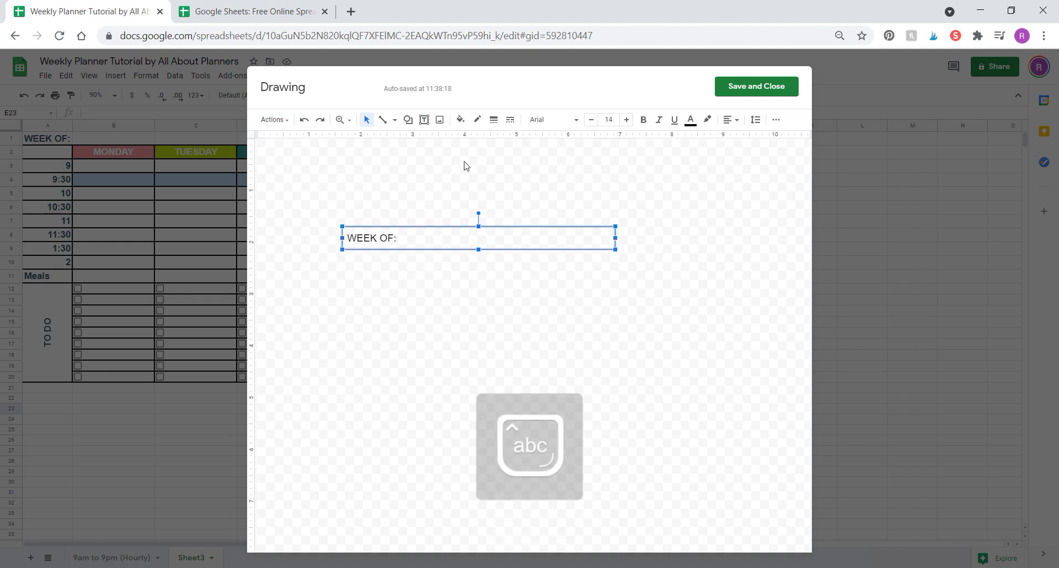
{"action": "left_click", "coordinate": [466, 127]}
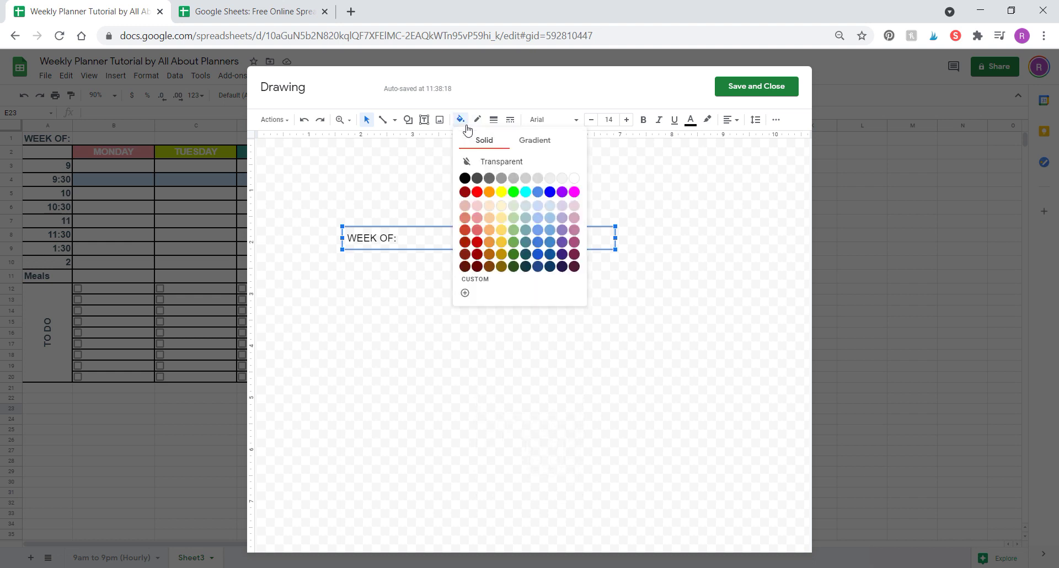
{"action": "left_click", "coordinate": [537, 246]}
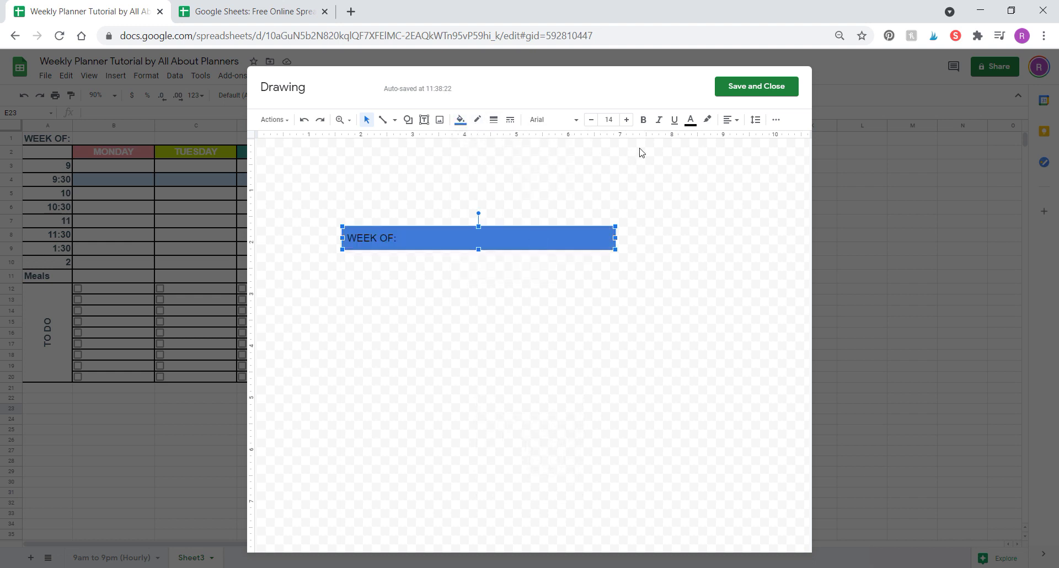
Make the WEEK OF: text white and narrow its box to roughly two thirds of its width.
{"action": "left_click", "coordinate": [690, 121]}
{"action": "left_click", "coordinate": [685, 140]}
{"action": "left_click_drag", "start_coordinate": [615, 238], "coordinate": [528, 237]}
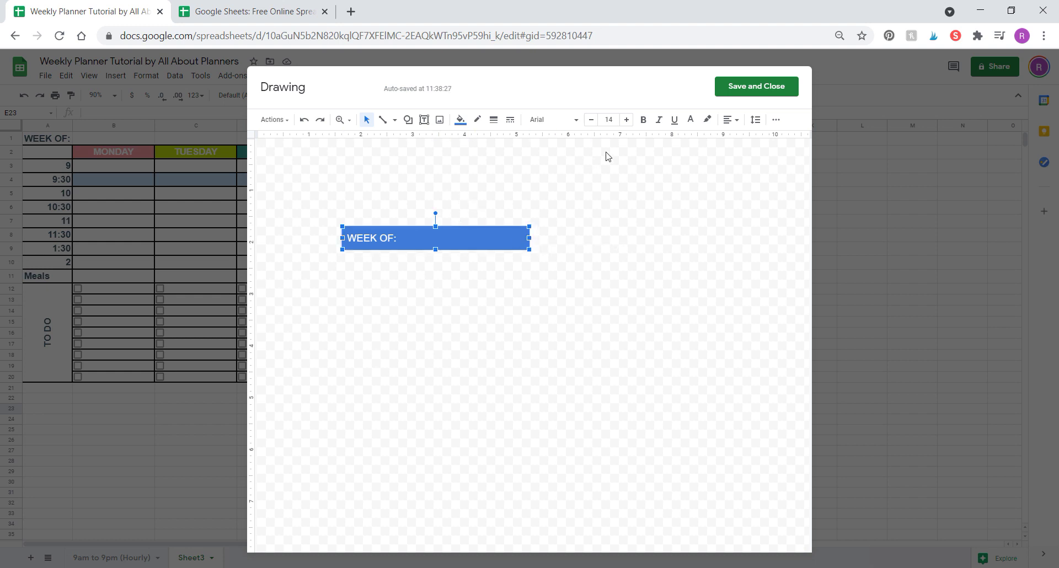
Draw a large rounded rectangle on the drawing canvas below the blue WEEK OF: text box.
{"action": "left_click", "coordinate": [408, 120]}
{"action": "mouse_move", "coordinate": [439, 150]}
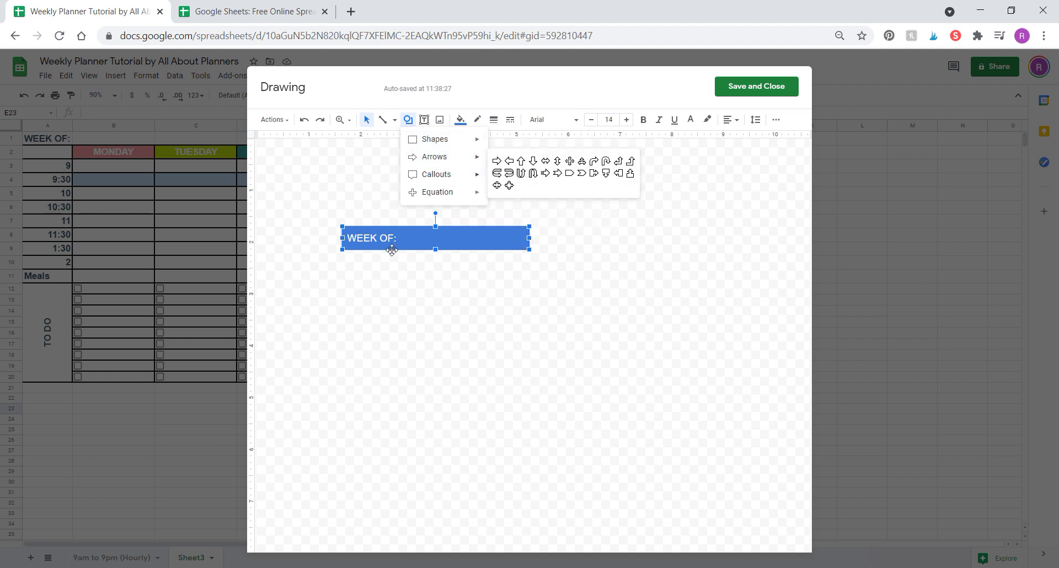
{"action": "left_click", "coordinate": [487, 306]}
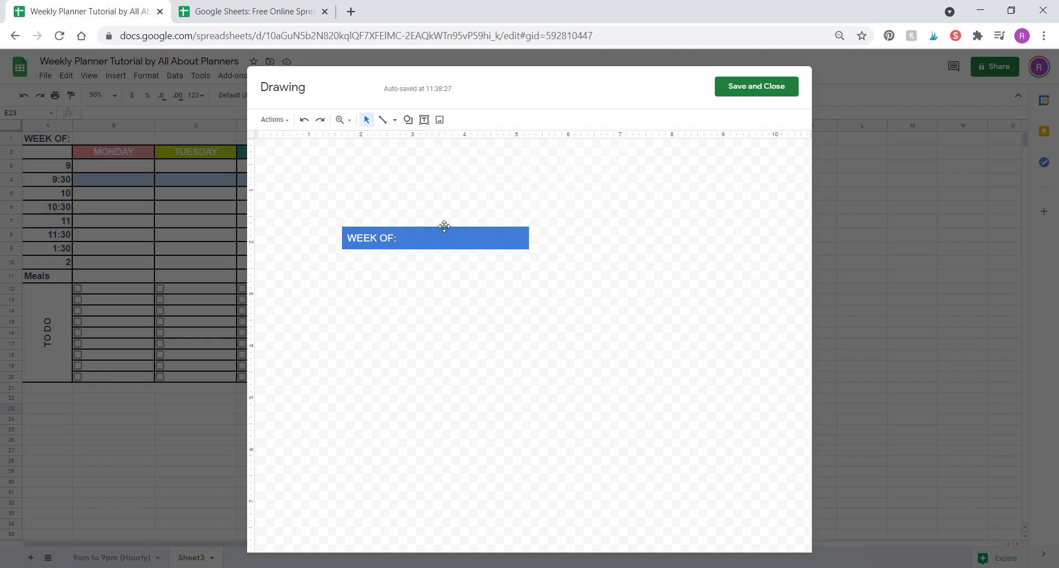
{"action": "left_click", "coordinate": [408, 121]}
{"action": "mouse_move", "coordinate": [462, 144]}
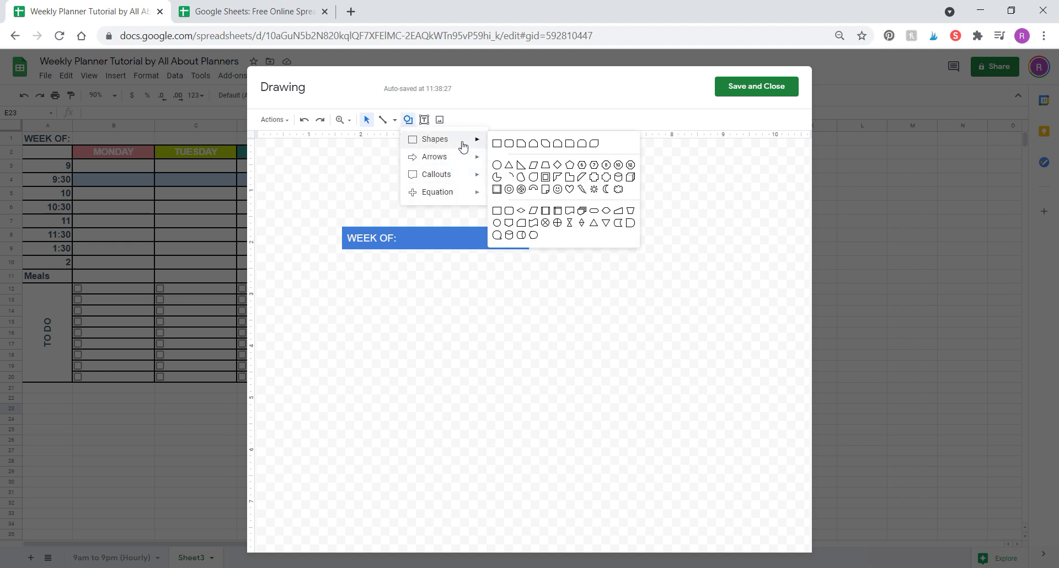
{"action": "left_click", "coordinate": [510, 143]}
{"action": "left_click_drag", "start_coordinate": [427, 340], "coordinate": [656, 476]}
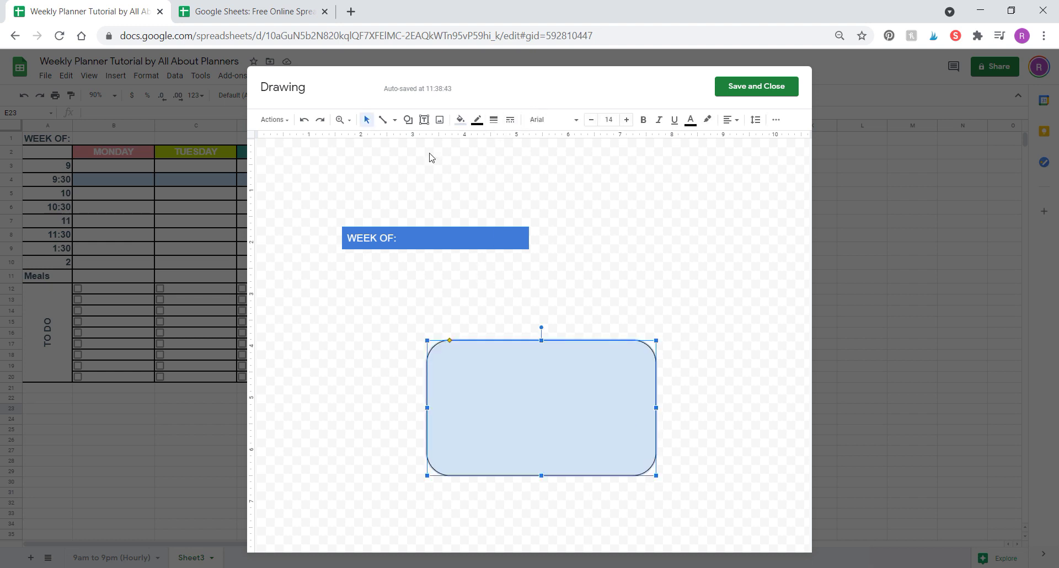
Add a text box inside the upper part of the rounded rectangle and enter "WEEK OF:" in it.
{"action": "left_click", "coordinate": [424, 120]}
{"action": "left_click_drag", "start_coordinate": [449, 368], "coordinate": [565, 442]}
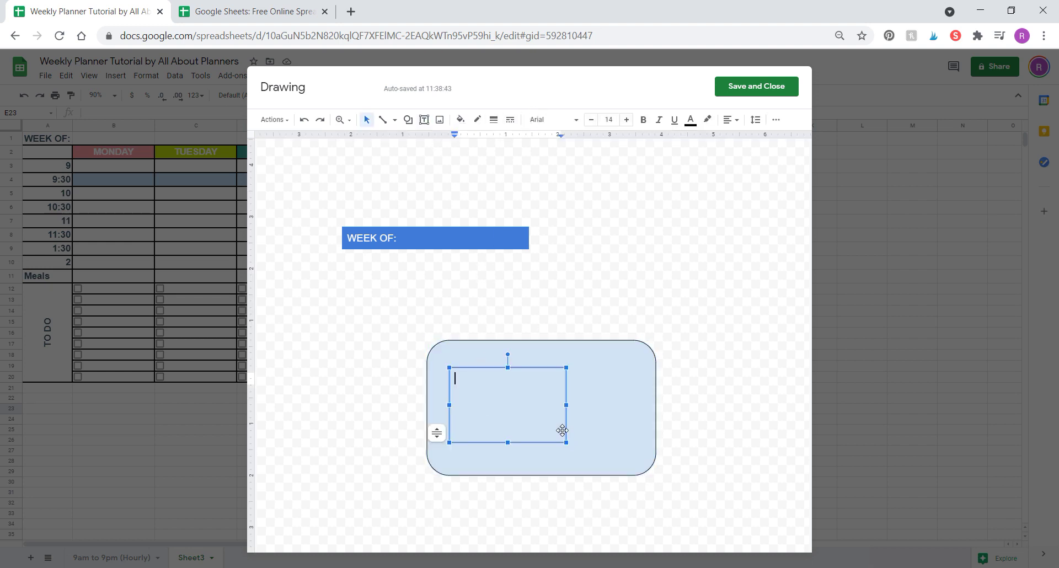
{"action": "key", "text": "Caps_Lock"}
{"action": "type", "text": "WEEK OF:"}
Make all the WEEK OF: text inside the rounded rectangle white.
{"action": "key", "text": "ctrl+a"}
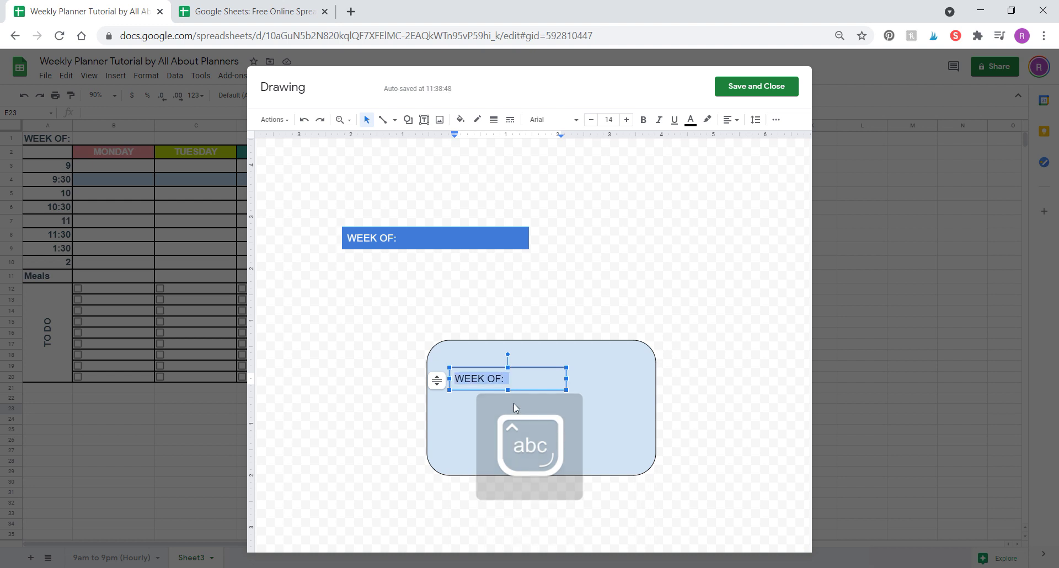
{"action": "key", "text": "ctrl+a"}
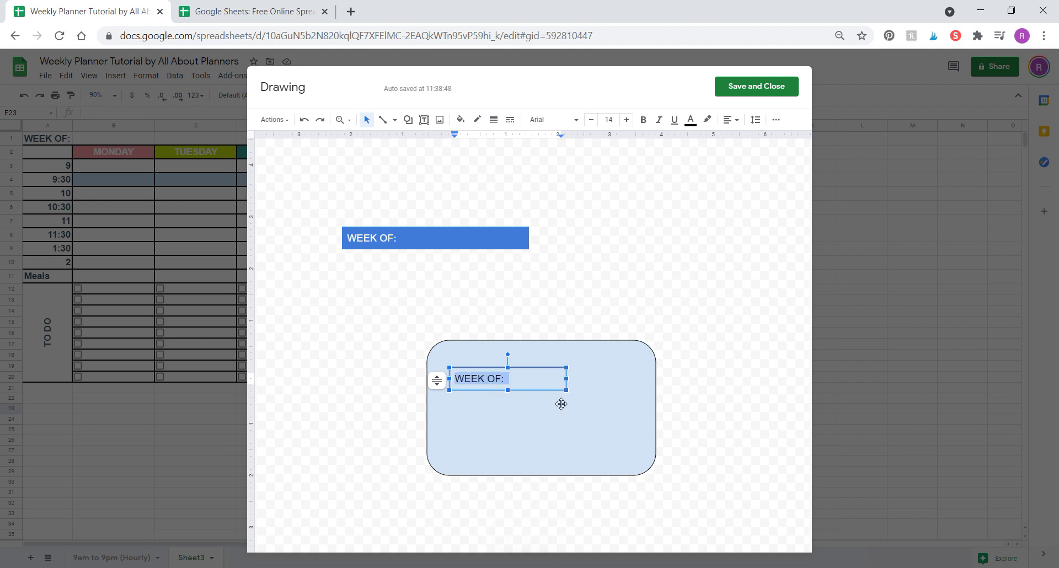
{"action": "left_click", "coordinate": [505, 379]}
{"action": "left_click_drag", "start_coordinate": [496, 378], "coordinate": [434, 378]}
{"action": "left_click", "coordinate": [494, 379]}
{"action": "key", "text": "ctrl+a"}
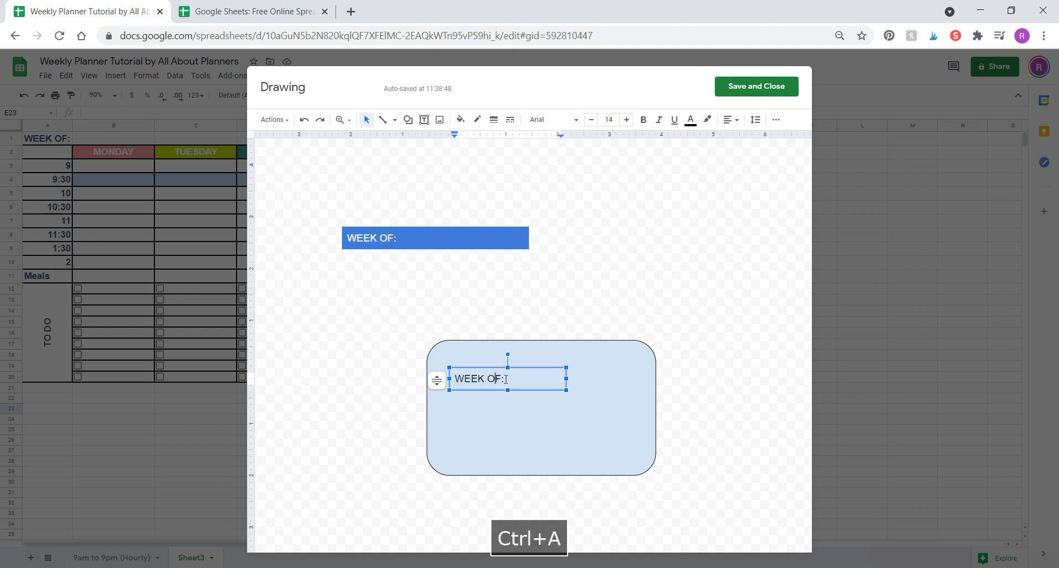
{"action": "left_click", "coordinate": [690, 120]}
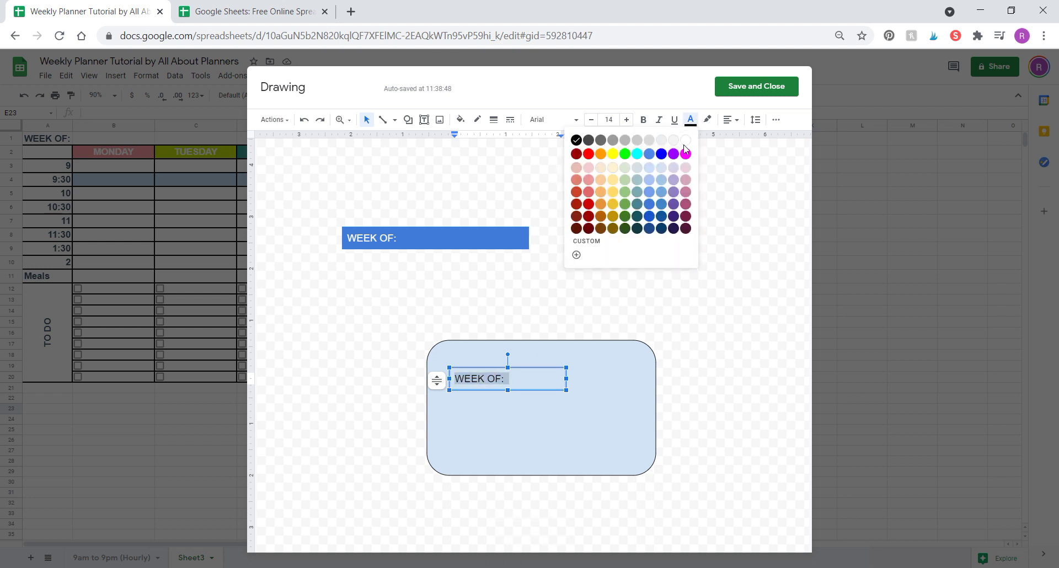
{"action": "left_click", "coordinate": [685, 140]}
Set the white WEEK OF: text to size 16 and center it horizontally in its box.
{"action": "left_click", "coordinate": [615, 117]}
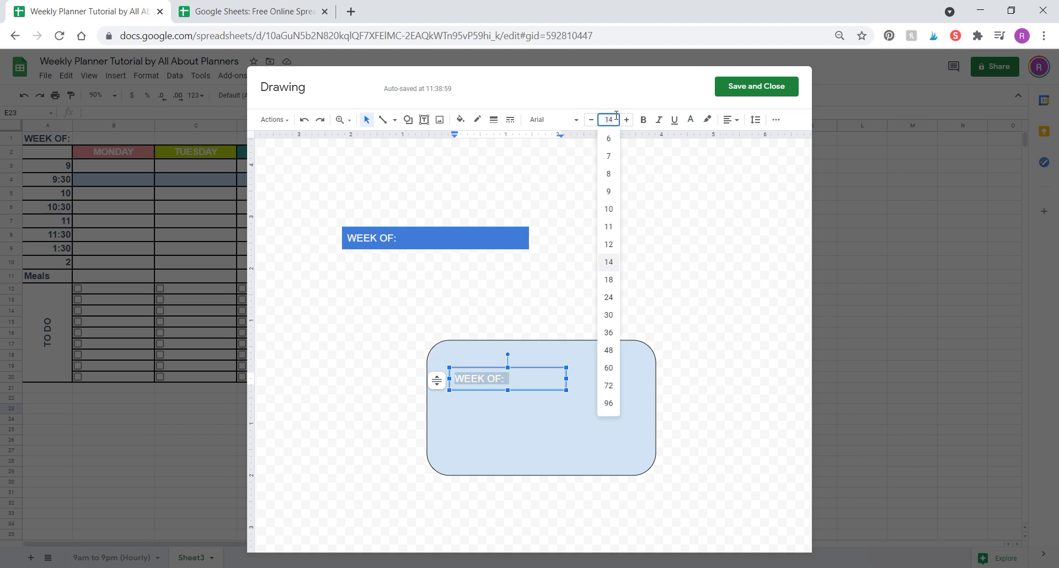
{"action": "type", "text": "16"}
{"action": "key", "text": "Return"}
{"action": "left_click", "coordinate": [731, 122]}
{"action": "left_click", "coordinate": [745, 137]}
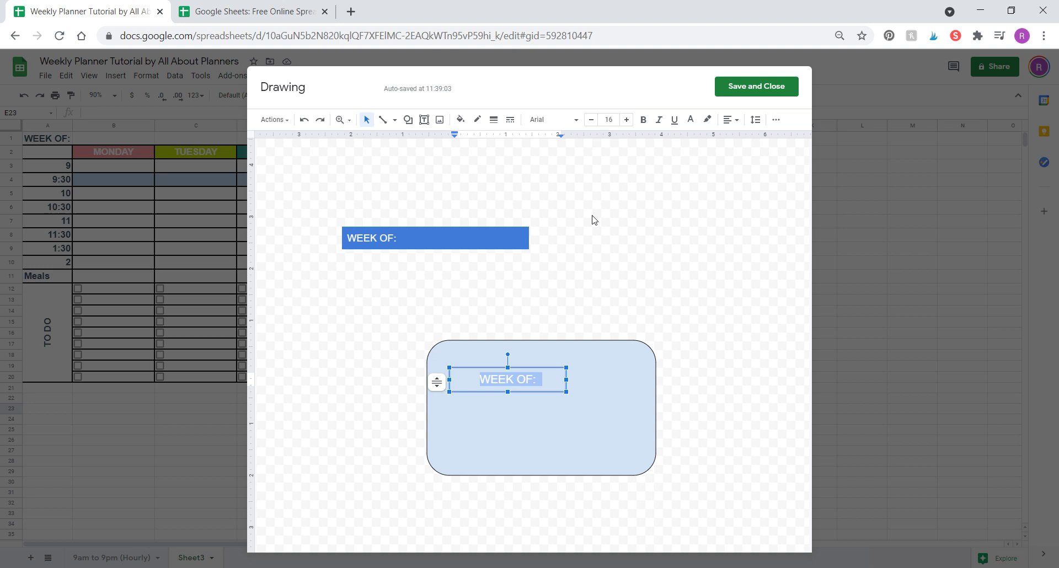
Enlarge the white WEEK OF: text to size 30 and move its box to the upper middle of the rounded rectangle.
{"action": "left_click", "coordinate": [609, 120]}
{"action": "type", "text": "30"}
{"action": "key", "text": "Return"}
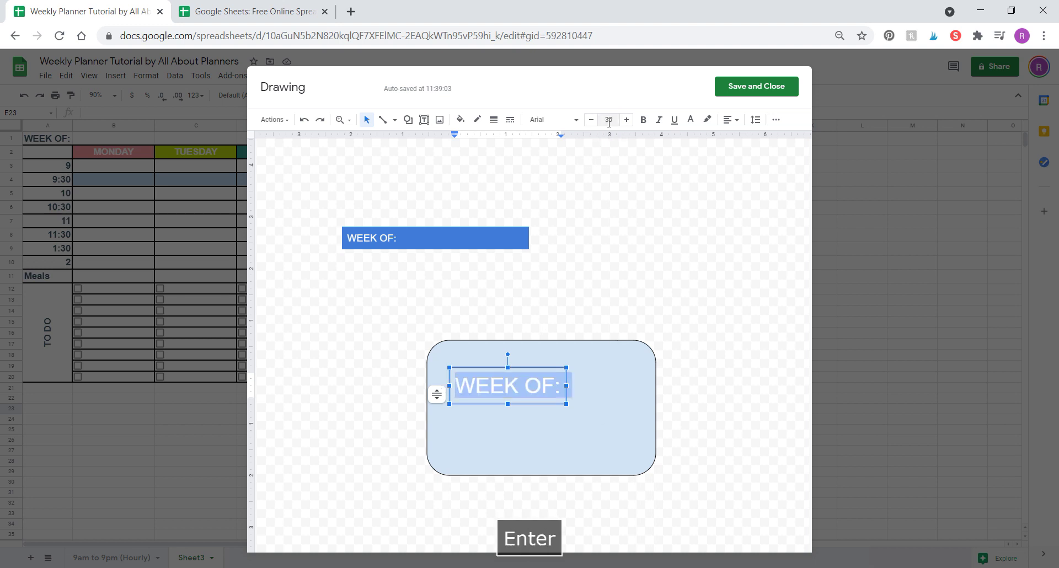
{"action": "left_click", "coordinate": [684, 356]}
{"action": "double_click", "coordinate": [552, 382]}
{"action": "left_click_drag", "start_coordinate": [549, 367], "coordinate": [581, 357]}
Fill the rounded rectangle with solid pale yellow and color its outline a darker golden yellow.
{"action": "left_click", "coordinate": [616, 351]}
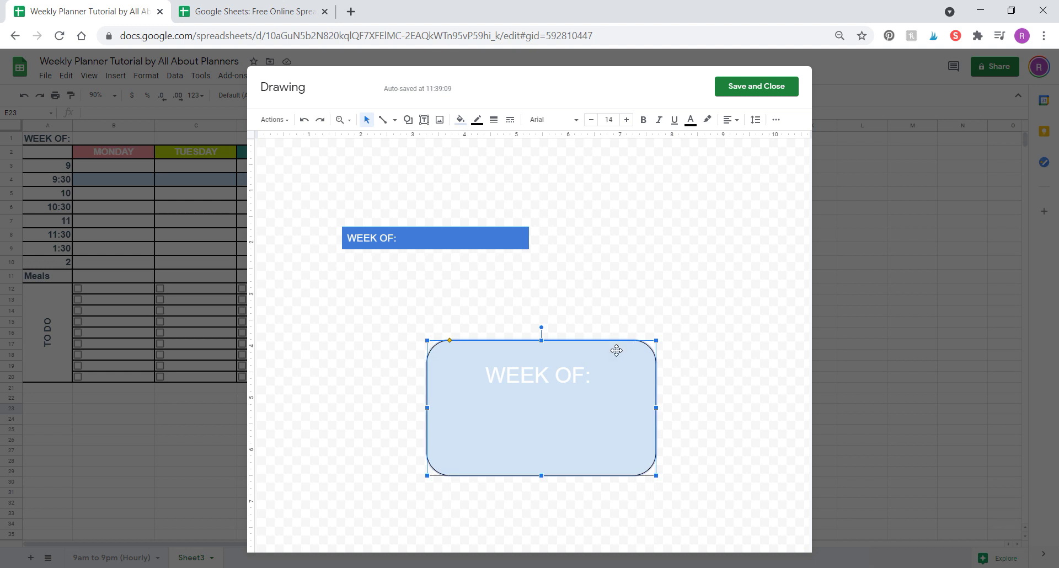
{"action": "left_click", "coordinate": [461, 120]}
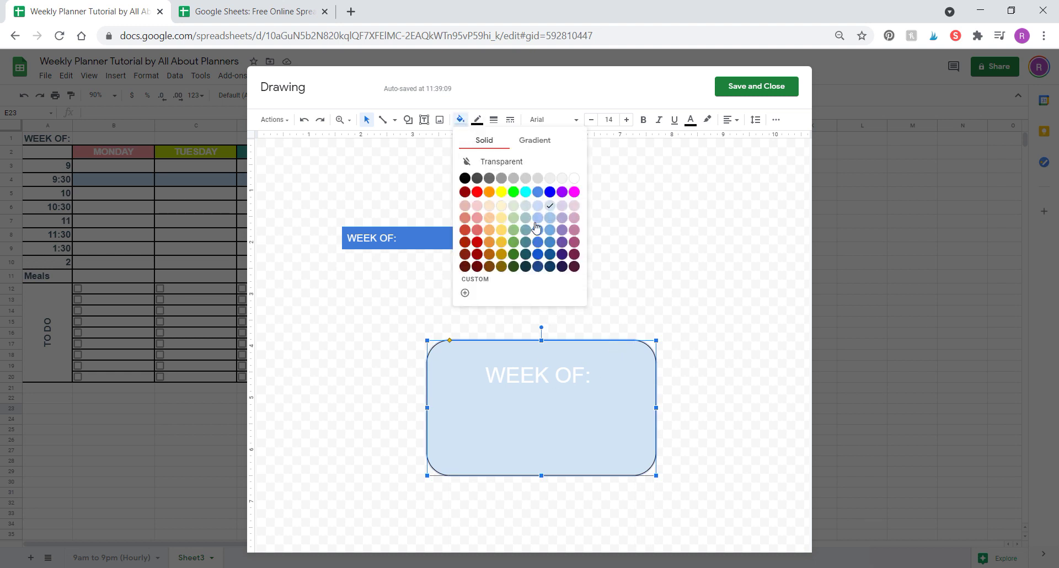
{"action": "left_click", "coordinate": [502, 205]}
{"action": "left_click", "coordinate": [465, 126]}
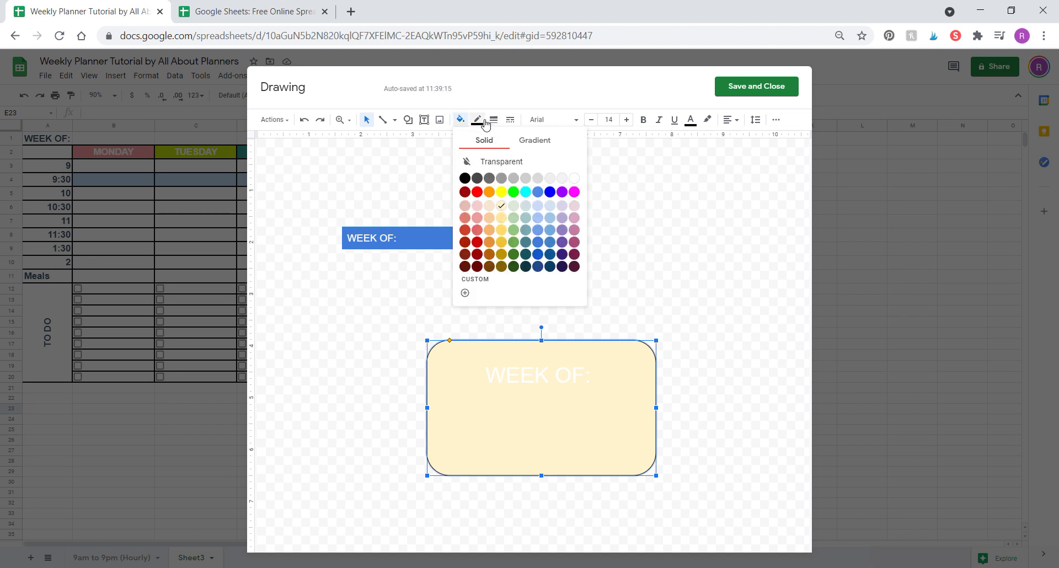
{"action": "left_click", "coordinate": [480, 120]}
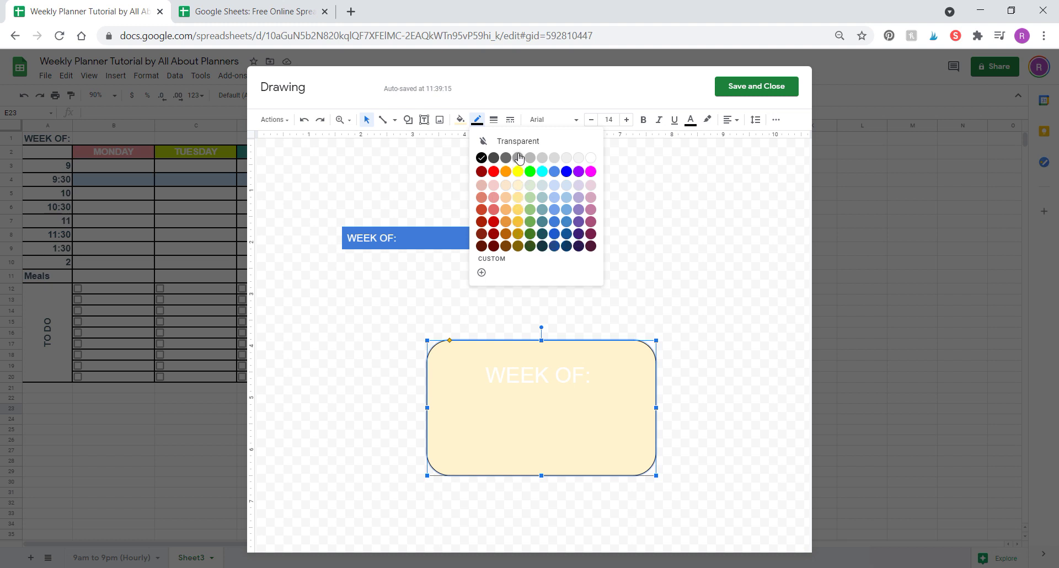
{"action": "left_click", "coordinate": [516, 223]}
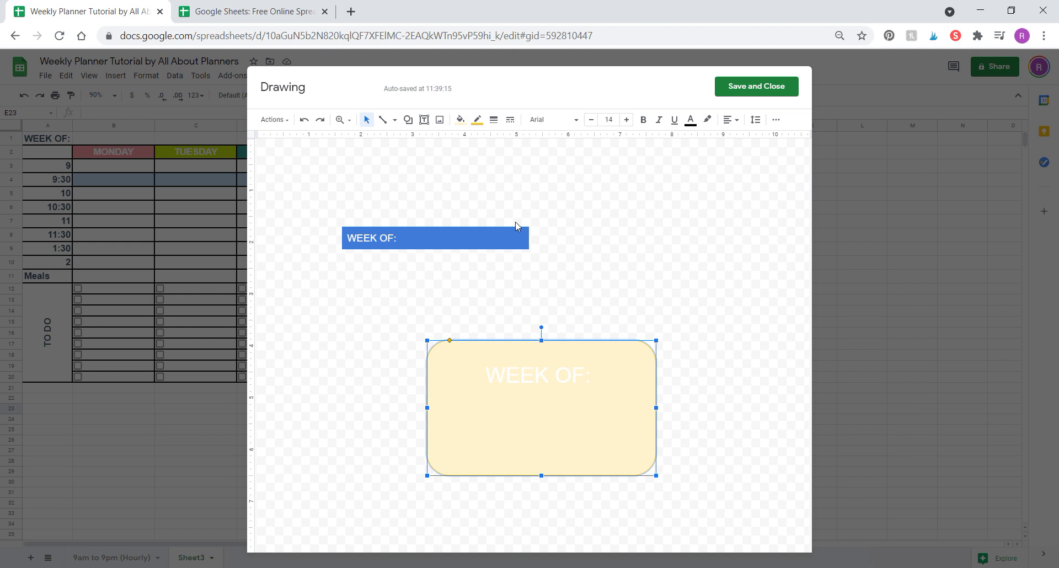
{"action": "left_click", "coordinate": [477, 120]}
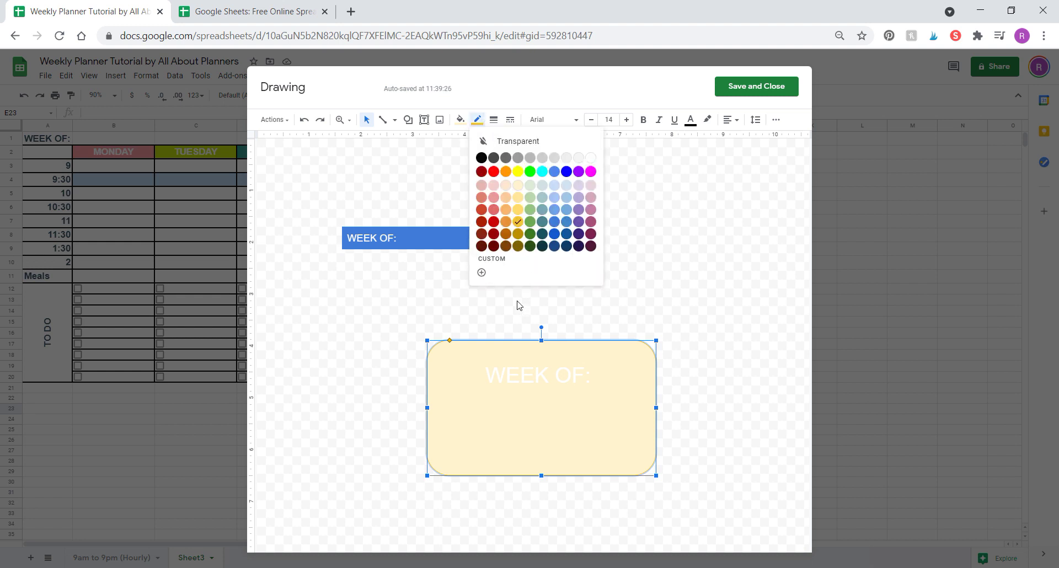
Give the rounded rectangle's outline a long-dash style and a 4px weight.
{"action": "left_click", "coordinate": [493, 120]}
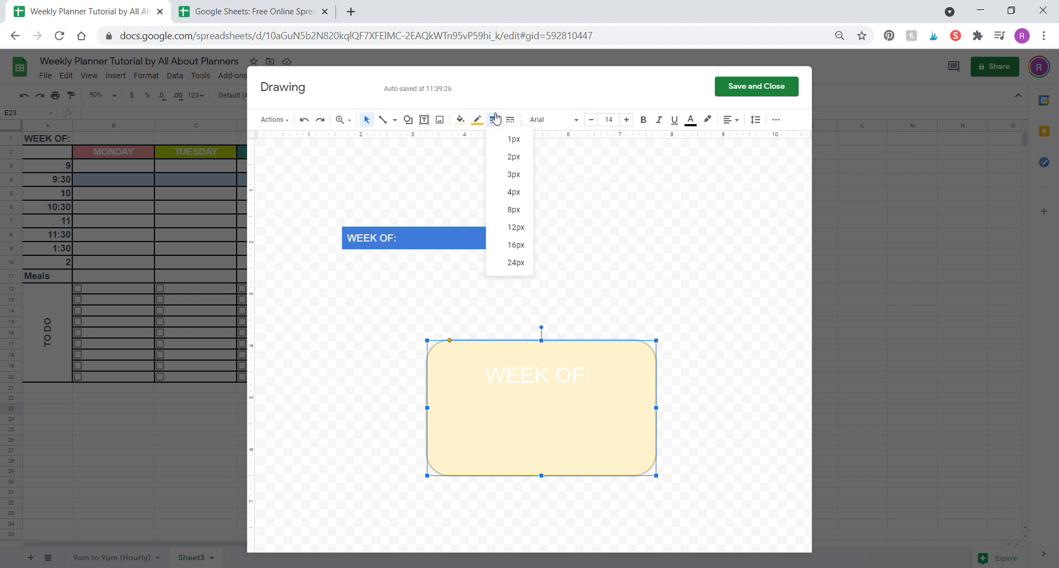
{"action": "left_click", "coordinate": [510, 120]}
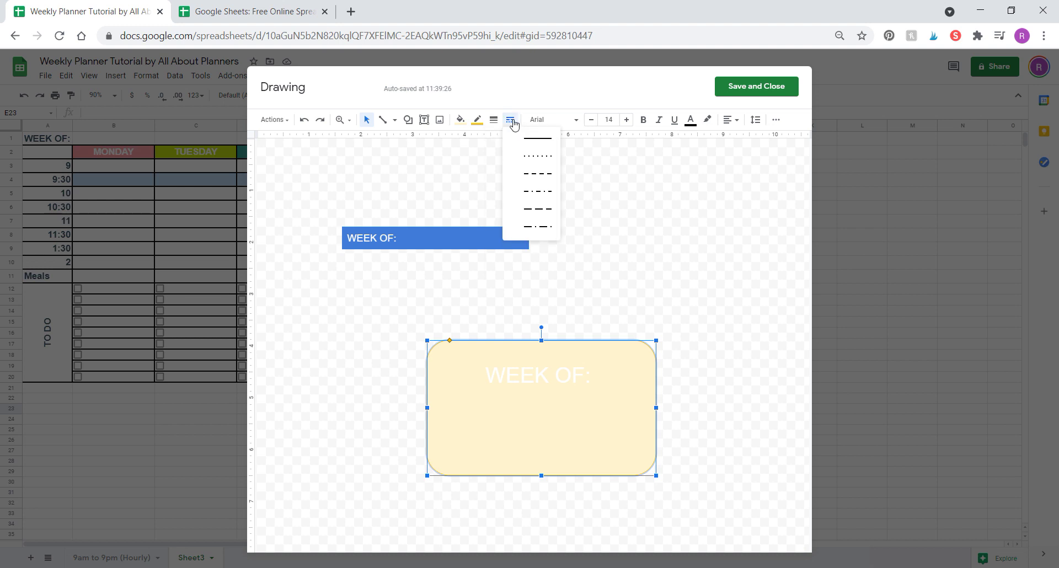
{"action": "left_click", "coordinate": [528, 138]}
{"action": "left_click", "coordinate": [510, 119]}
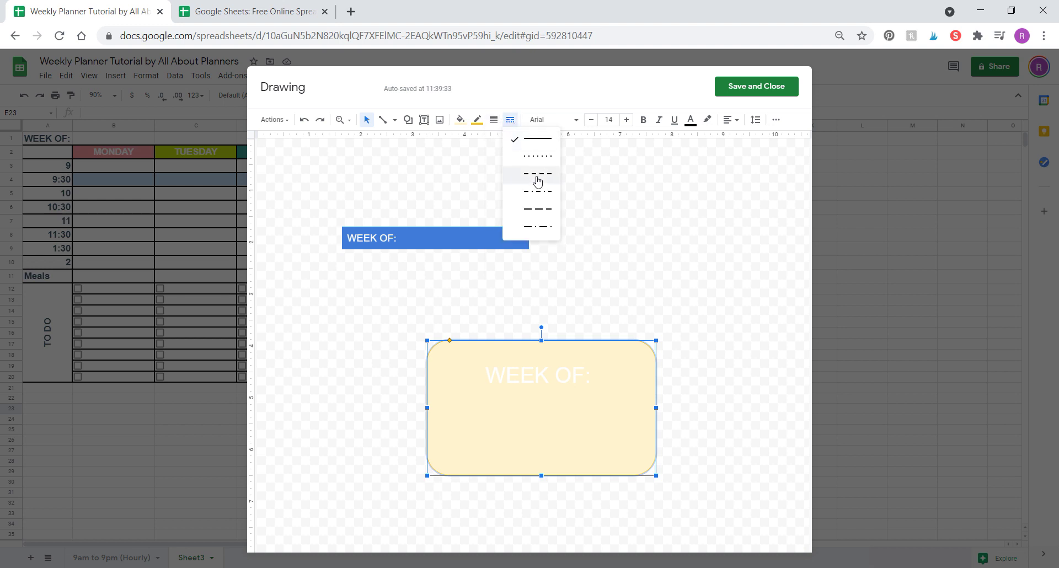
{"action": "left_click", "coordinate": [538, 210]}
{"action": "left_click", "coordinate": [664, 274]}
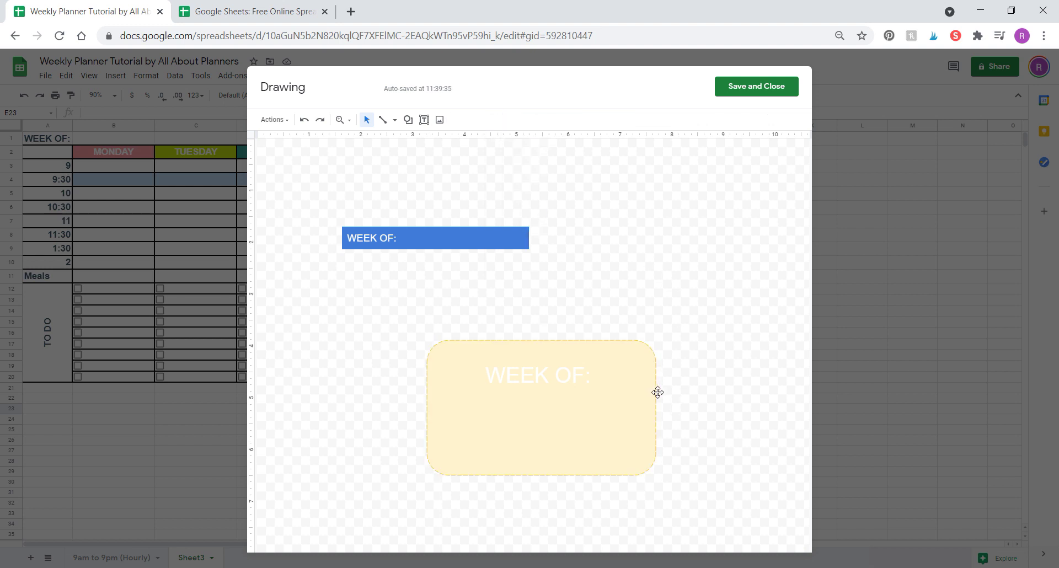
{"action": "left_click", "coordinate": [650, 352]}
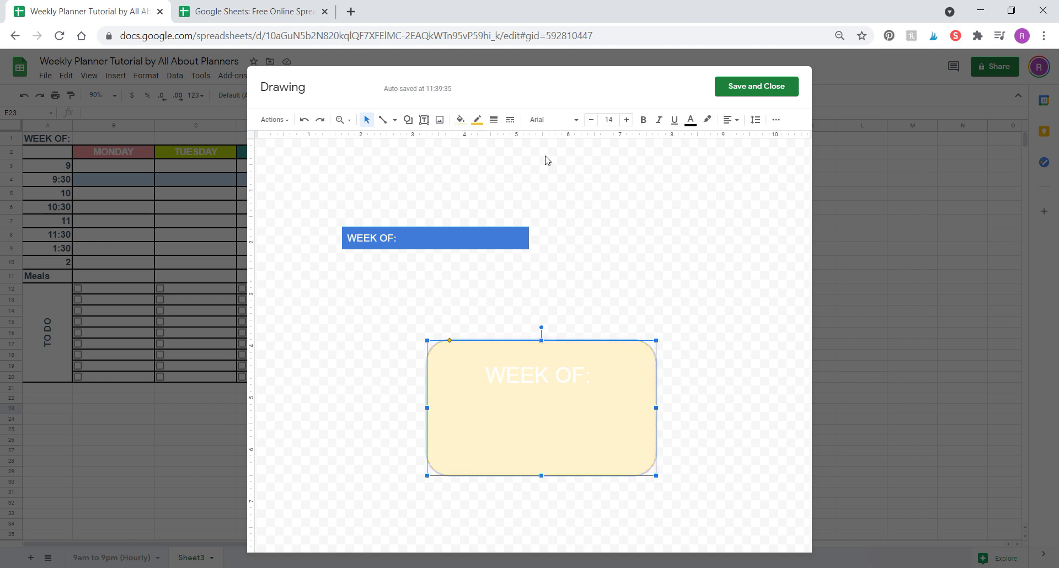
{"action": "left_click", "coordinate": [494, 119]}
{"action": "left_click", "coordinate": [514, 192]}
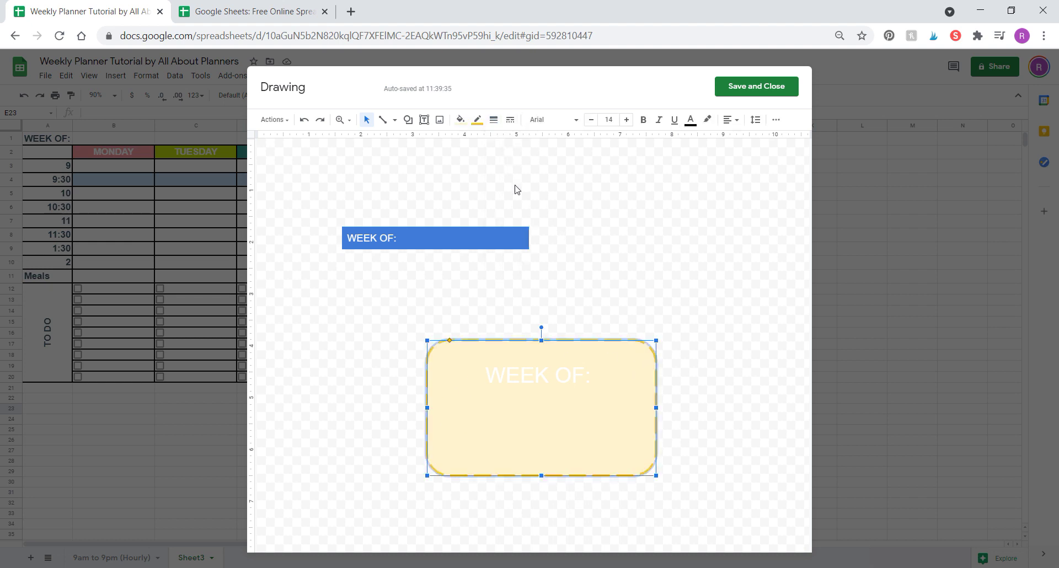
{"action": "left_click", "coordinate": [700, 275]}
Delete the blue WEEK OF: text box from the drawing, then save the drawing into the sheet.
{"action": "left_click_drag", "start_coordinate": [576, 286], "coordinate": [447, 206]}
{"action": "key", "text": "Delete"}
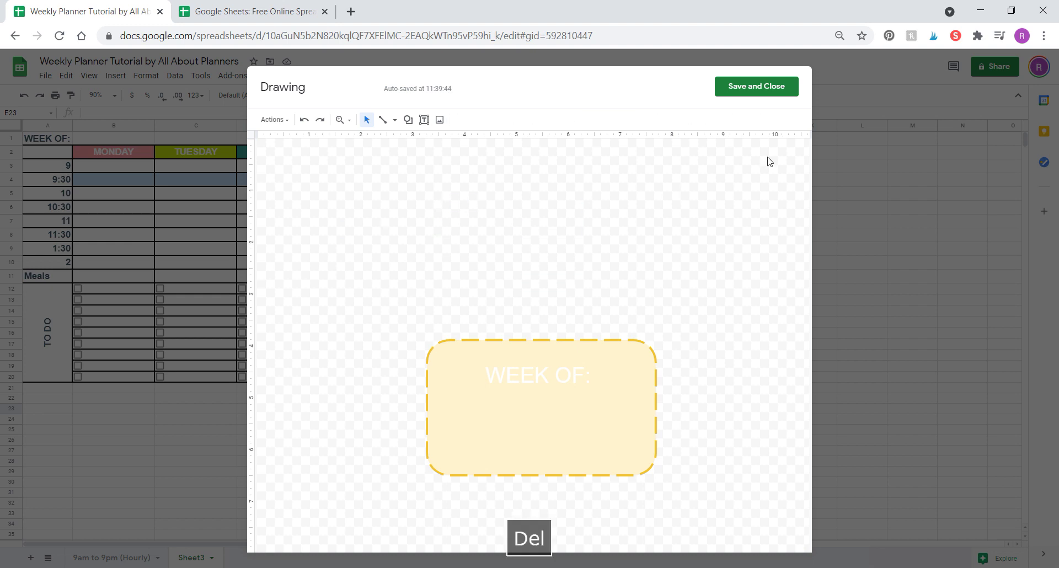
{"action": "left_click", "coordinate": [747, 91]}
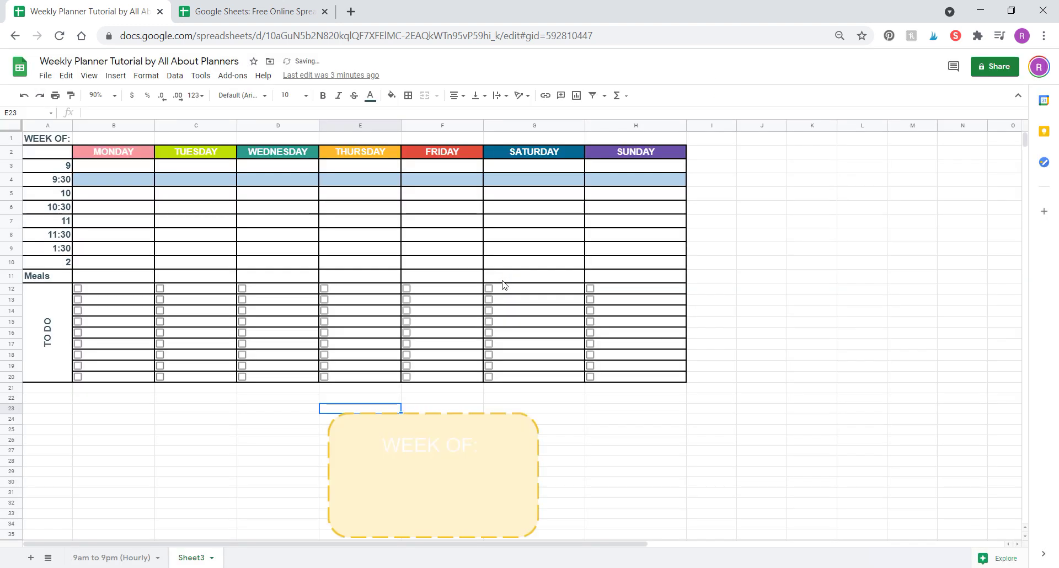
Shrink the WEEK OF: drawing and move it to the top of the planner over the Wednesday to Friday headings.
{"action": "left_click", "coordinate": [434, 436]}
{"action": "mouse_move", "coordinate": [502, 427]}
{"action": "left_mouse_down"}
{"action": "mouse_move", "coordinate": [499, 353]}
{"action": "mouse_move", "coordinate": [495, 390]}
{"action": "left_mouse_up"}
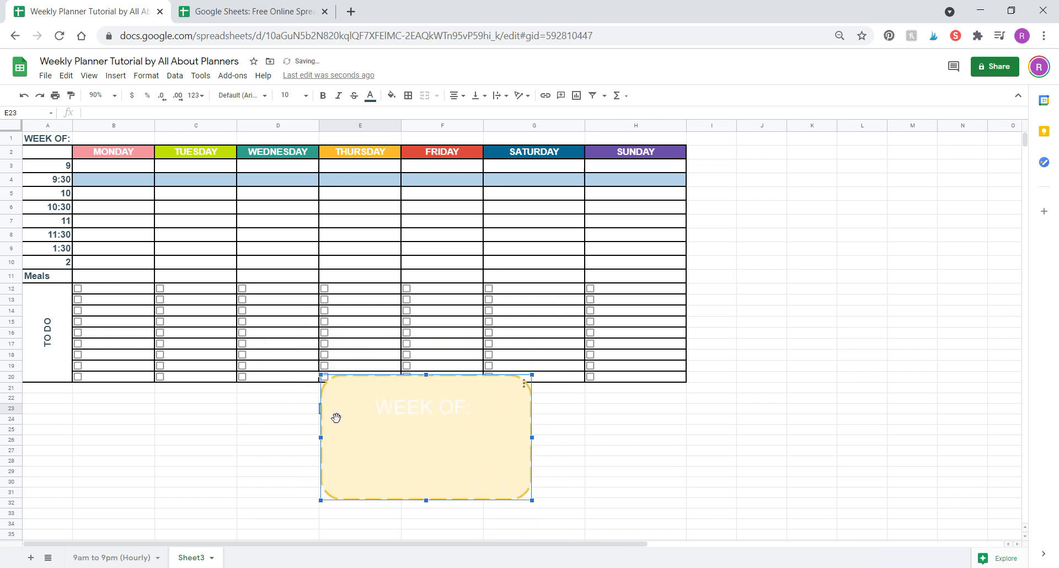
{"action": "mouse_move", "coordinate": [483, 438]}
{"action": "left_mouse_down"}
{"action": "mouse_move", "coordinate": [463, 414]}
{"action": "mouse_move", "coordinate": [371, 384]}
{"action": "mouse_move", "coordinate": [489, 398]}
{"action": "left_mouse_up"}
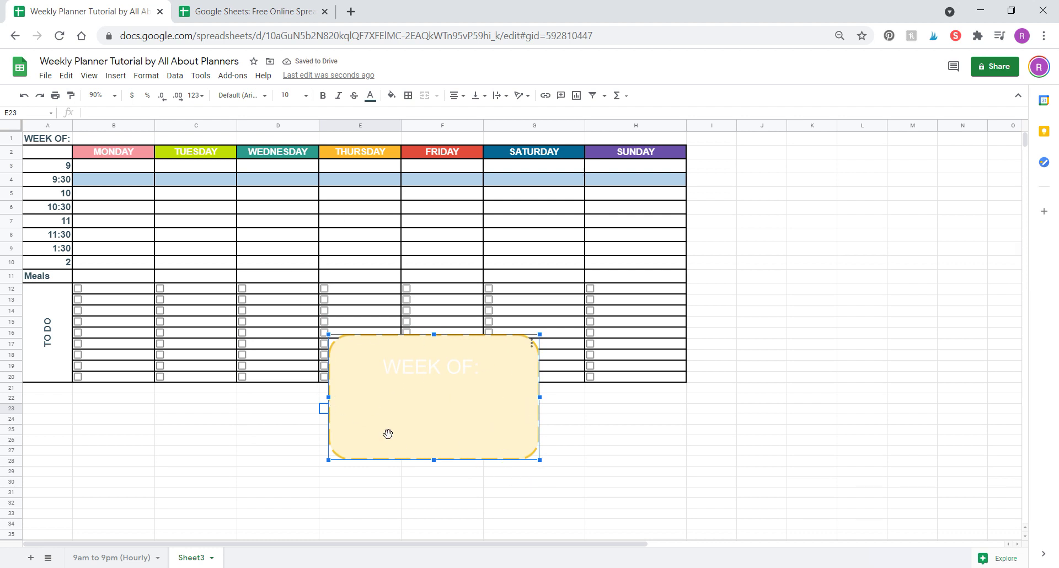
{"action": "left_click", "coordinate": [116, 75]}
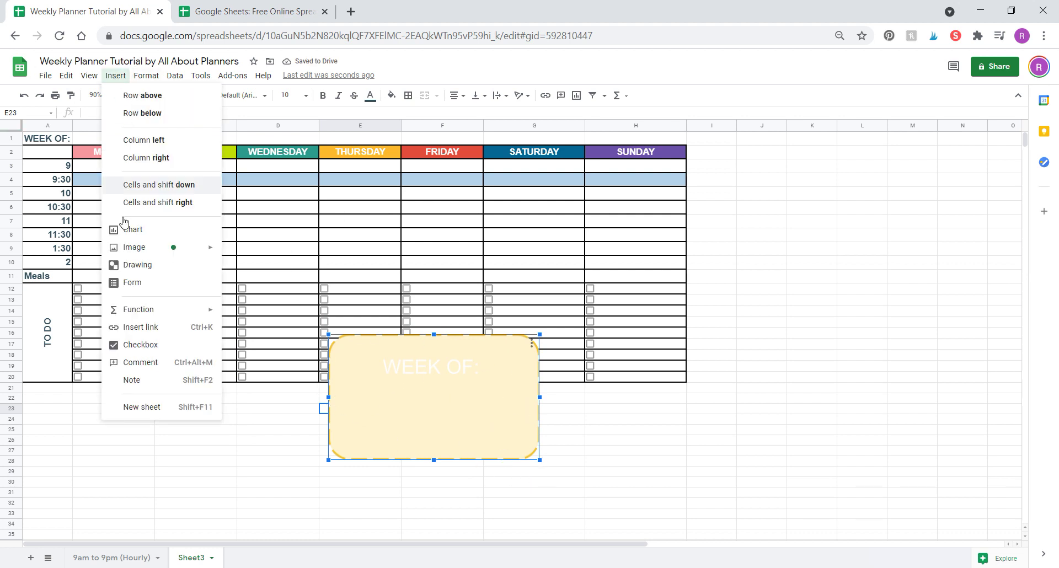
{"action": "left_click", "coordinate": [667, 276]}
{"action": "left_click", "coordinate": [525, 440]}
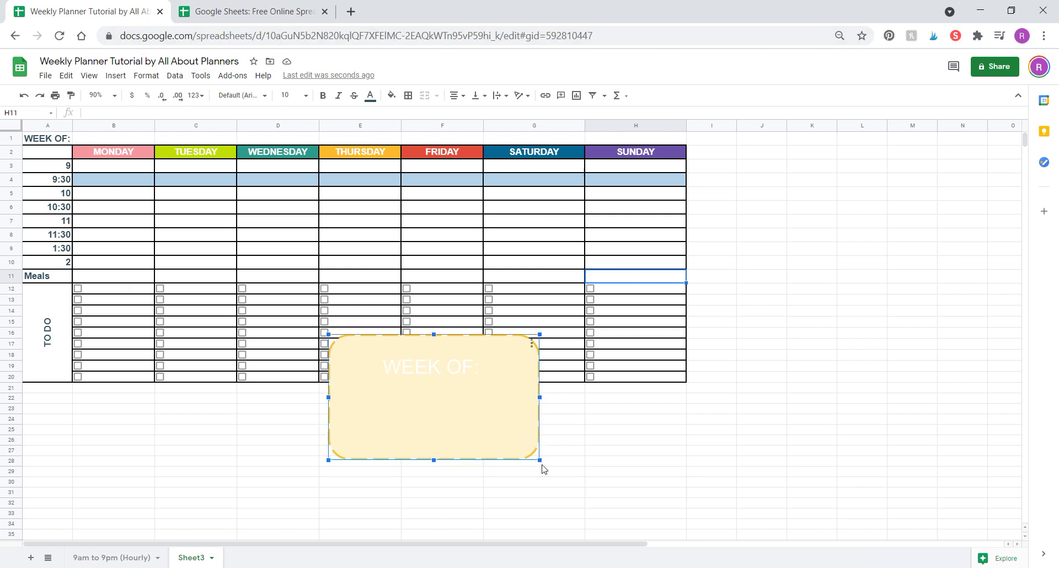
{"action": "mouse_move", "coordinate": [540, 460]}
{"action": "left_mouse_down"}
{"action": "mouse_move", "coordinate": [463, 414]}
{"action": "mouse_move", "coordinate": [428, 215]}
{"action": "mouse_move", "coordinate": [382, 171]}
{"action": "left_mouse_up"}
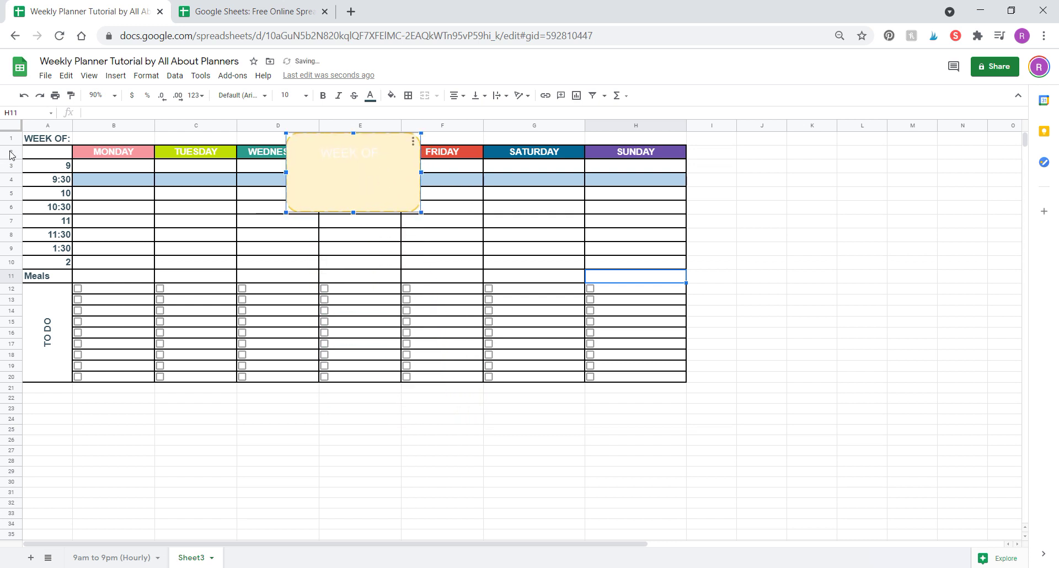
Make row 1 tall enough to hold the drawing and place the drawing in it above the Thursday and Friday columns.
{"action": "left_click_drag", "start_coordinate": [11, 144], "coordinate": [11, 279]}
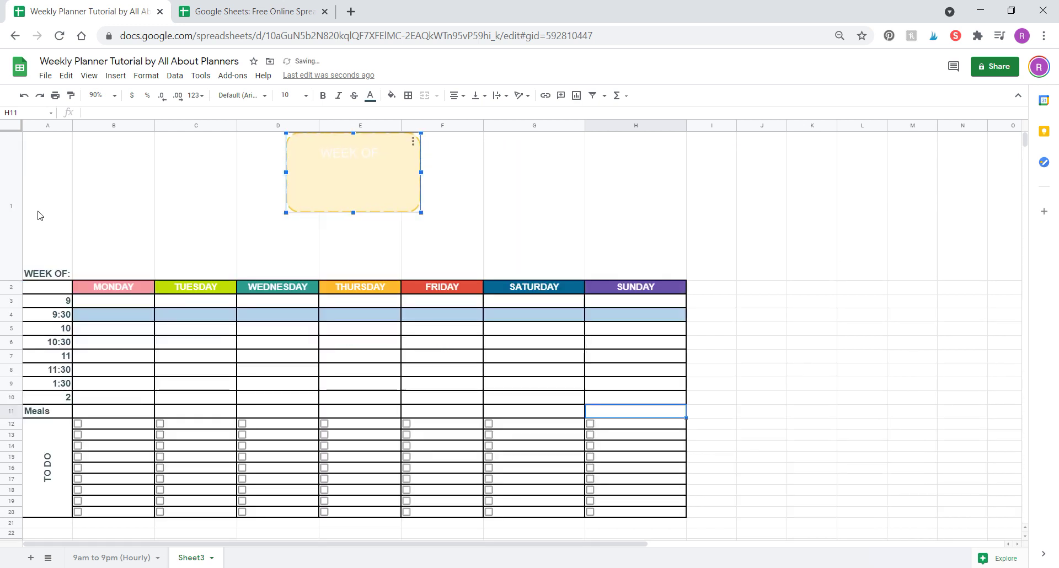
{"action": "left_click_drag", "start_coordinate": [313, 186], "coordinate": [353, 221]}
{"action": "left_click", "coordinate": [516, 202]}
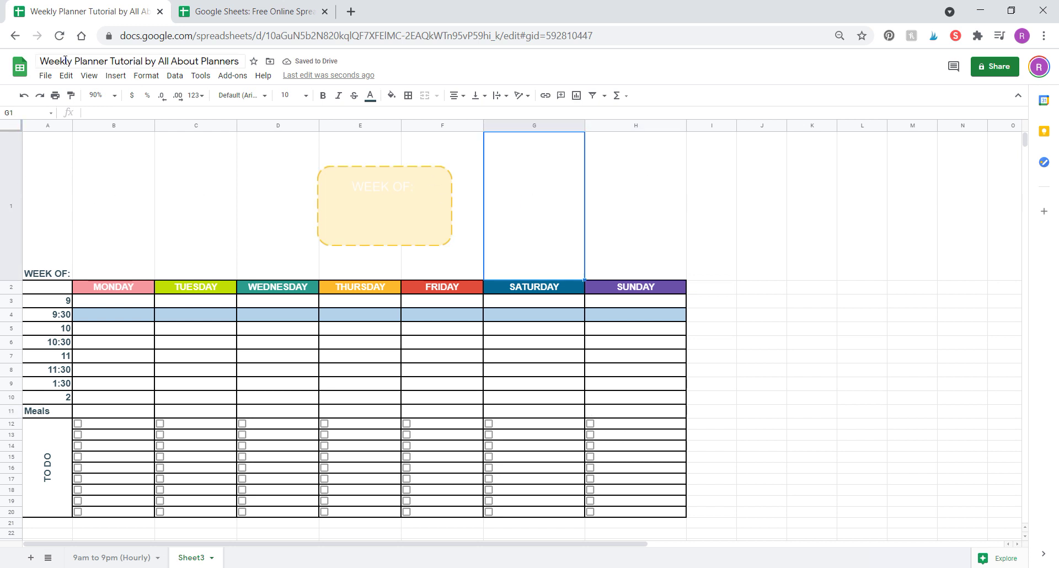
{"action": "left_click", "coordinate": [115, 77]}
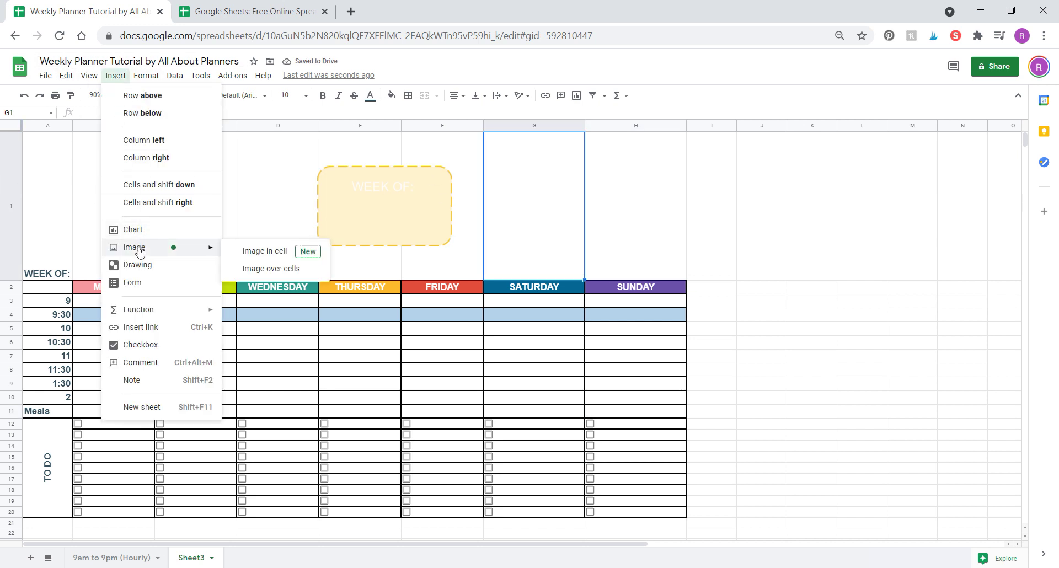
{"action": "left_click", "coordinate": [712, 186]}
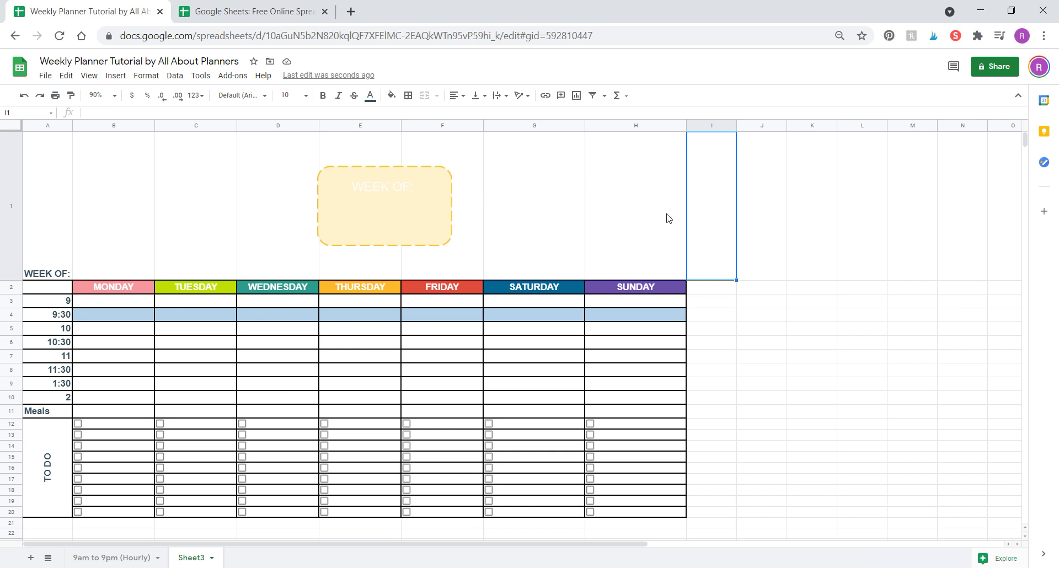
Recolor the WEEK OF: text in the yellow rounded-rectangle drawing to black and save the drawing back into the sheet.
{"action": "double_click", "coordinate": [373, 179]}
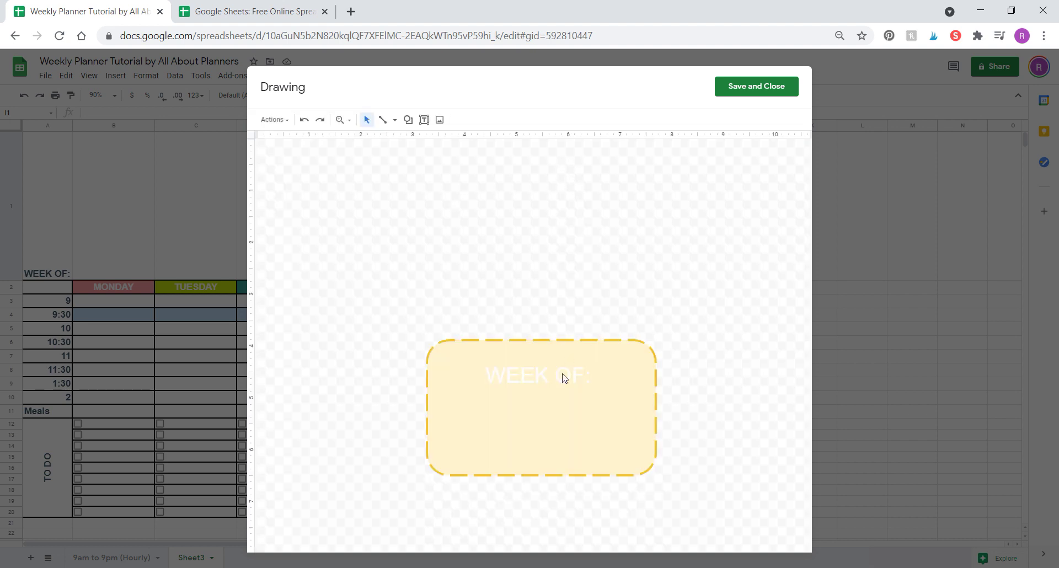
{"action": "left_click", "coordinate": [559, 381]}
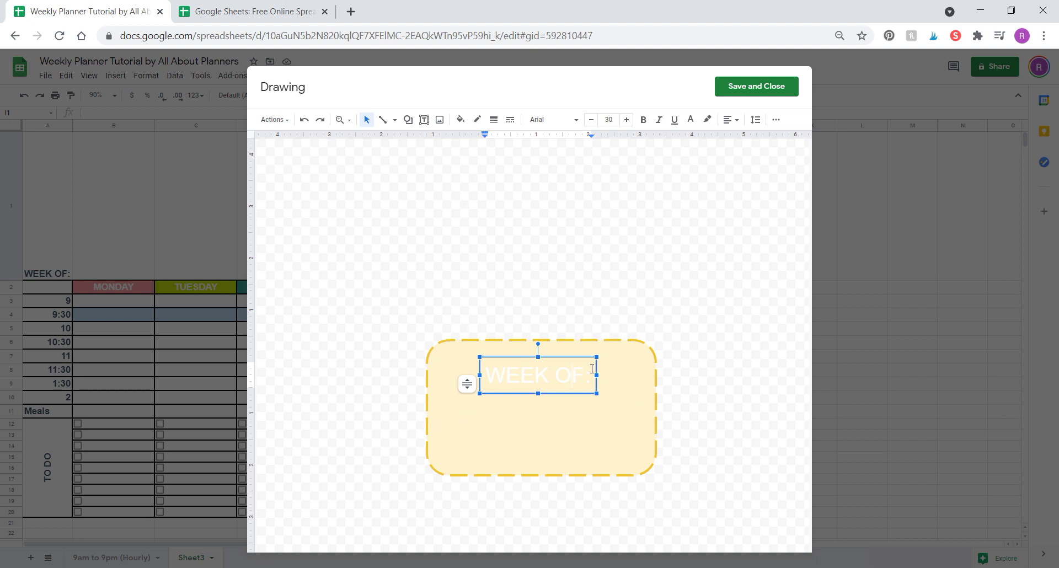
{"action": "key", "text": "ctrl+a"}
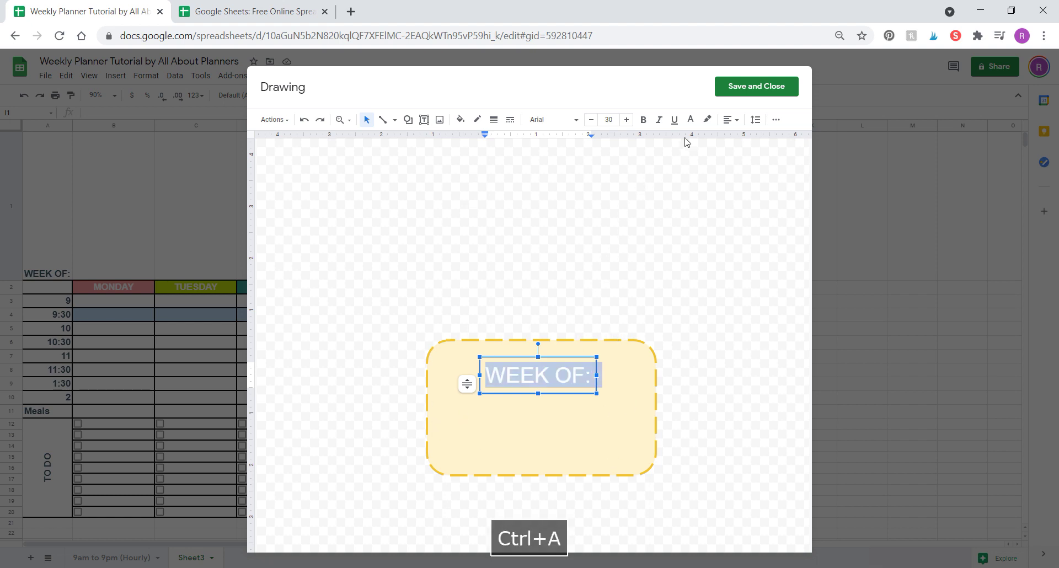
{"action": "left_click", "coordinate": [690, 120]}
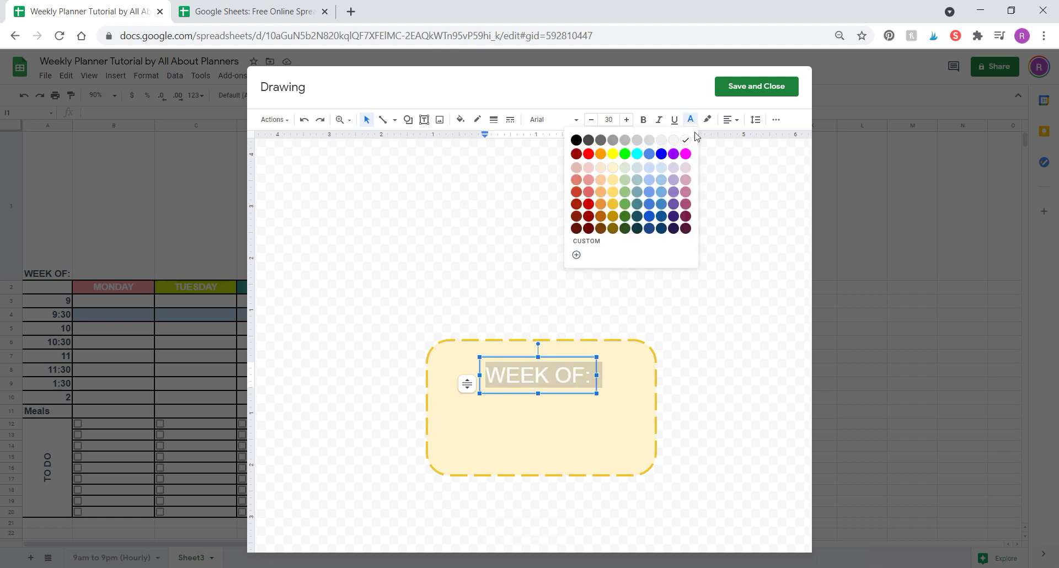
{"action": "left_click", "coordinate": [576, 139]}
{"action": "left_click", "coordinate": [649, 295]}
{"action": "left_click", "coordinate": [774, 91]}
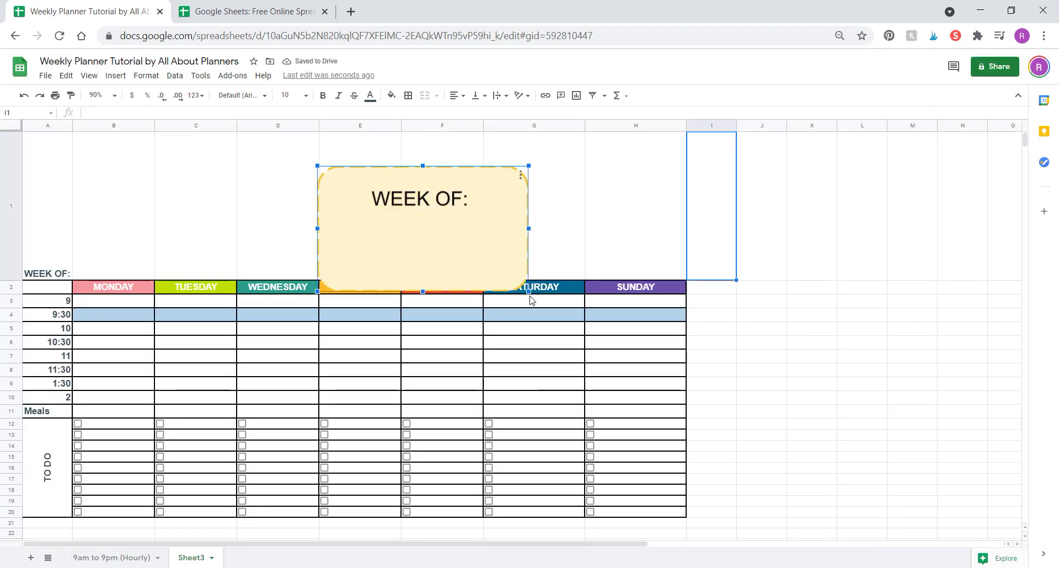
Shrink the WEEK OF: drawing so it fits inside row 1 above the Thursday and Friday columns.
{"action": "left_click_drag", "start_coordinate": [528, 292], "coordinate": [470, 256]}
{"action": "left_click_drag", "start_coordinate": [440, 232], "coordinate": [440, 234]}
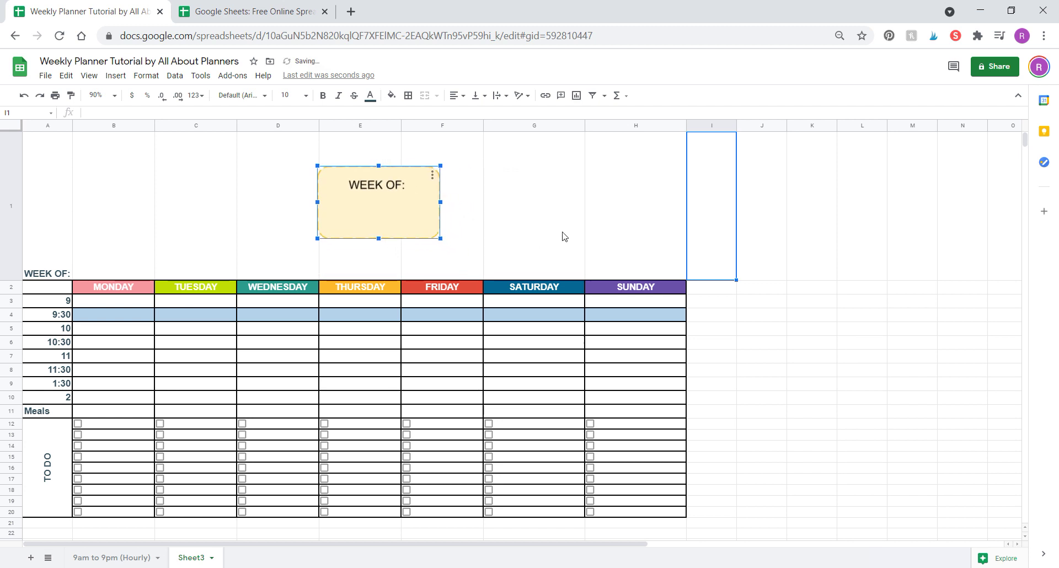
{"action": "left_click", "coordinate": [544, 207]}
Delete the WEEK OF: drawing from the sheet and fit row 1's height to its content.
{"action": "left_click", "coordinate": [363, 213]}
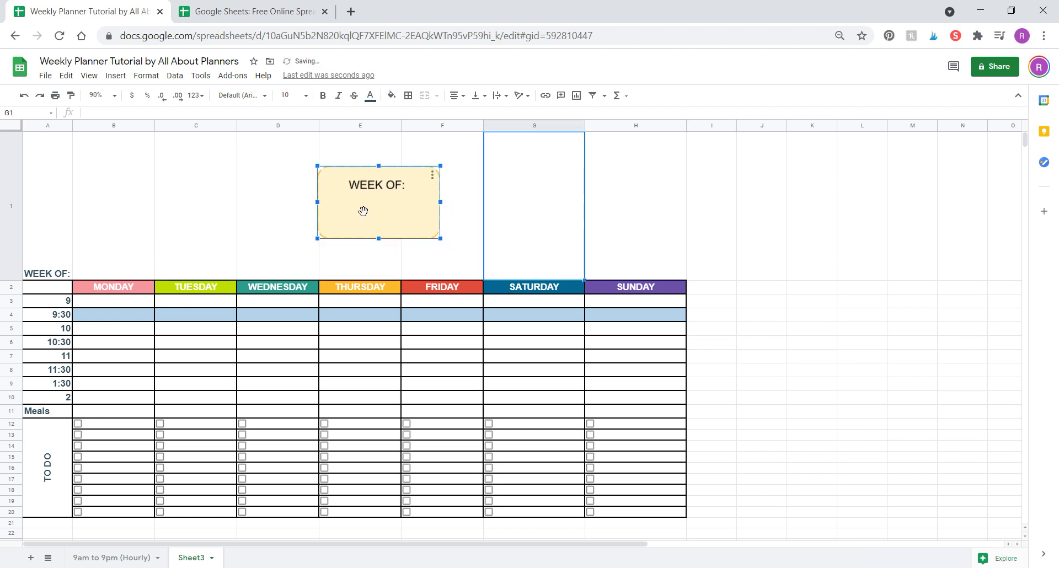
{"action": "key", "text": "Delete"}
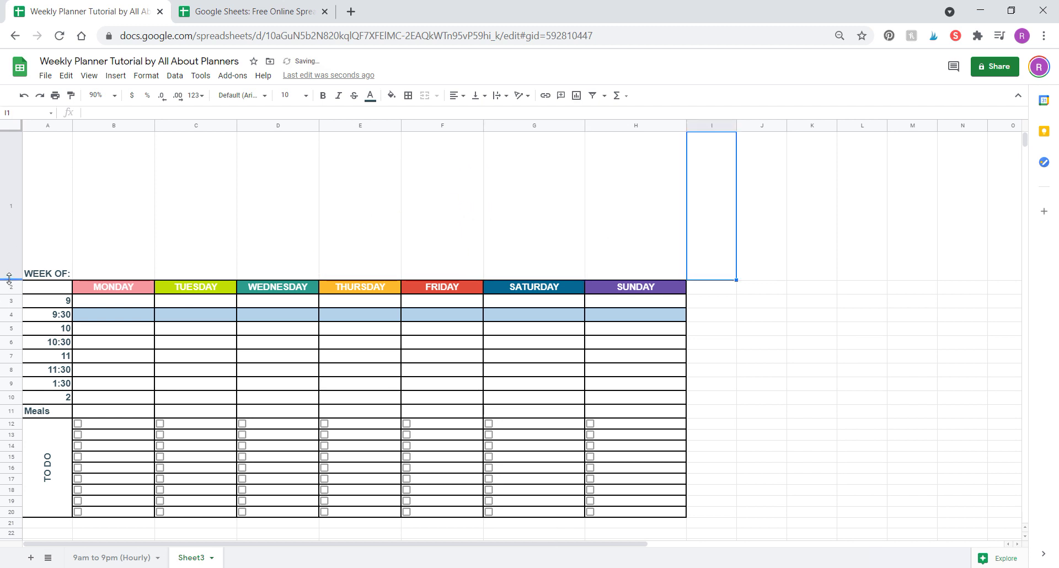
{"action": "left_click", "coordinate": [10, 276]}
{"action": "double_click", "coordinate": [10, 280]}
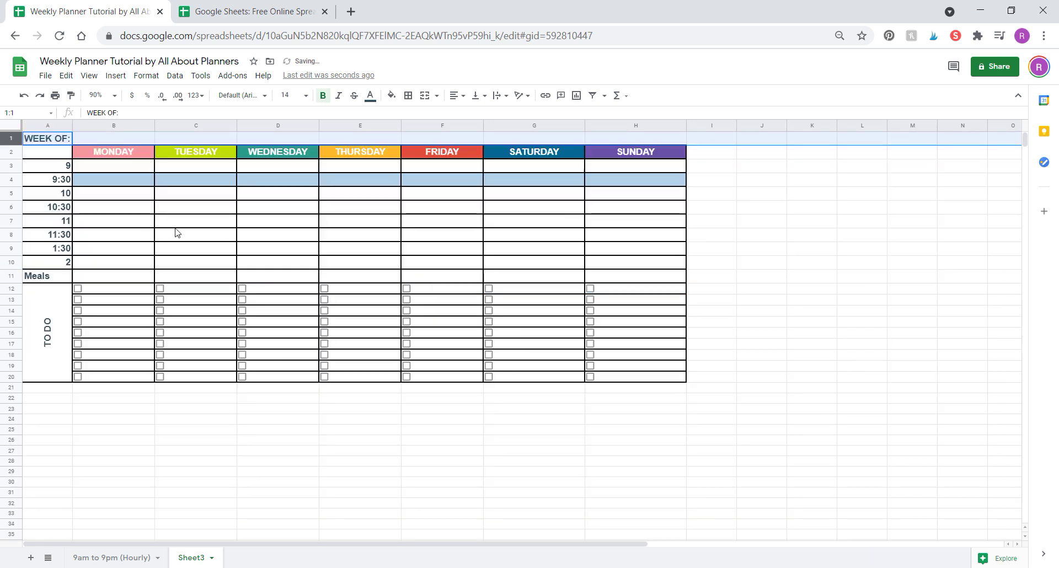
{"action": "left_click", "coordinate": [182, 221]}
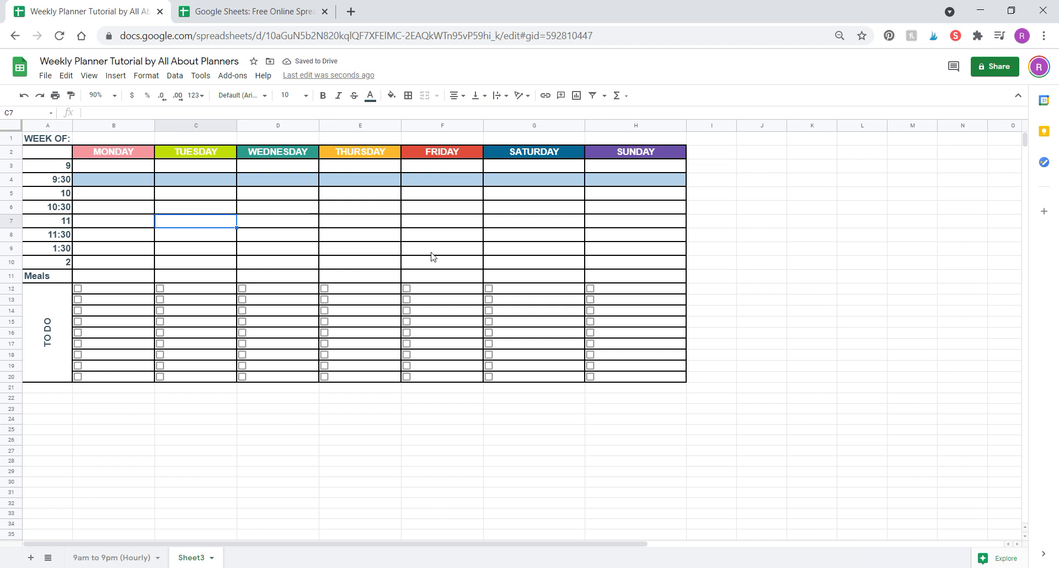
{"action": "left_click", "coordinate": [311, 401]}
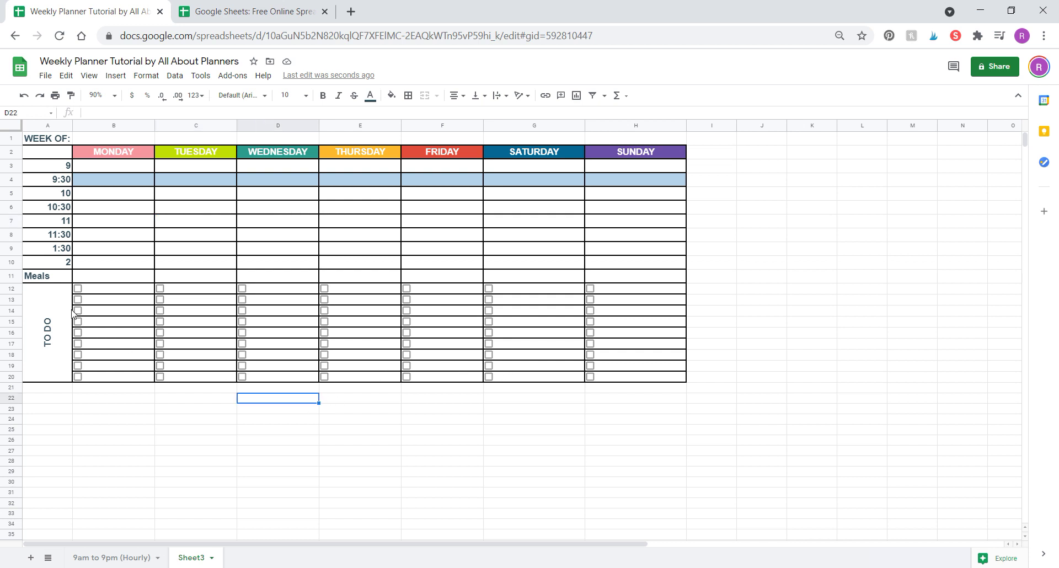
Make the Meals row about three times as tall and enter "type here" in its Monday cell.
{"action": "left_click_drag", "start_coordinate": [13, 282], "coordinate": [12, 313]}
{"action": "left_click", "coordinate": [110, 292]}
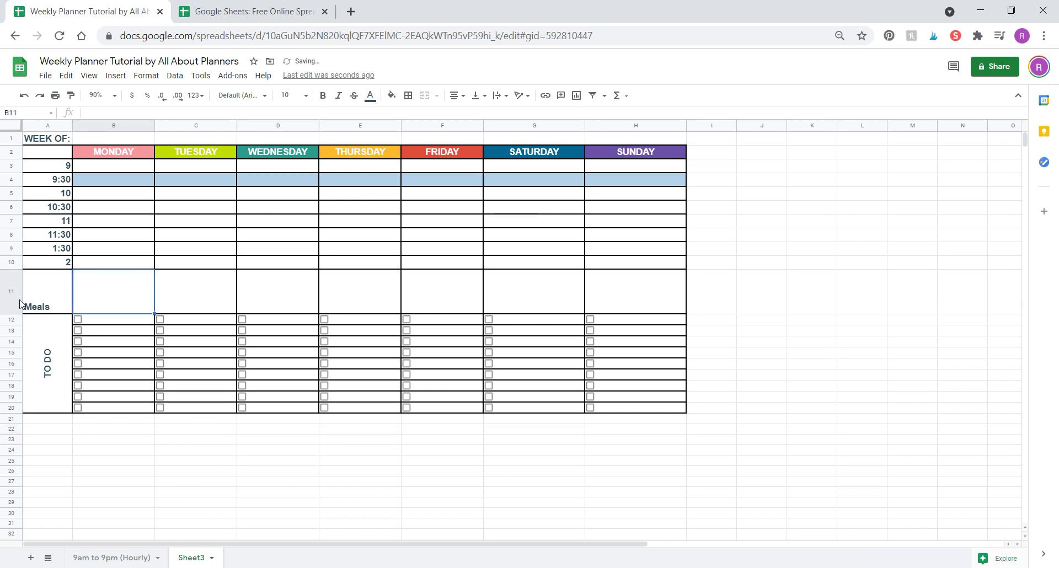
{"action": "double_click", "coordinate": [102, 296]}
{"action": "type", "text": "type here"}
{"action": "key", "text": "Return"}
{"action": "left_click", "coordinate": [112, 290]}
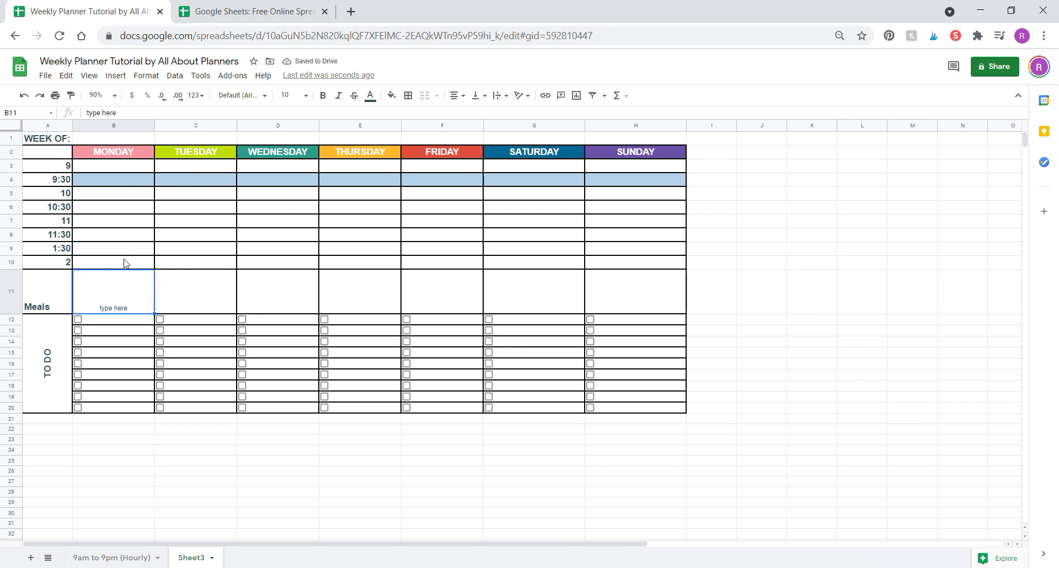
Left-align the planner cells B3:H11, from the 9 o'clock row through the Meals row.
{"action": "left_click_drag", "start_coordinate": [133, 171], "coordinate": [614, 299]}
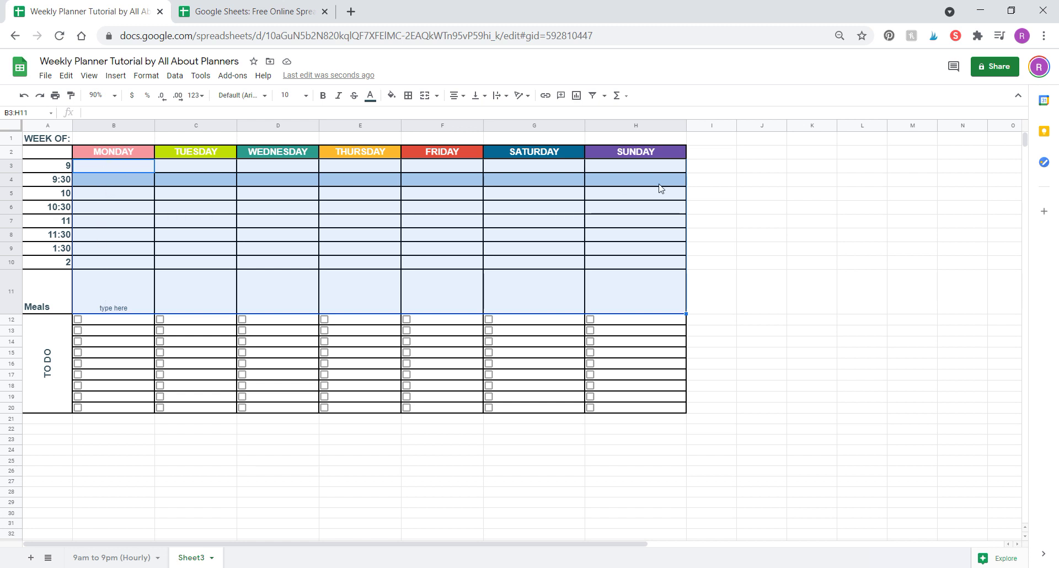
{"action": "left_click", "coordinate": [456, 95]}
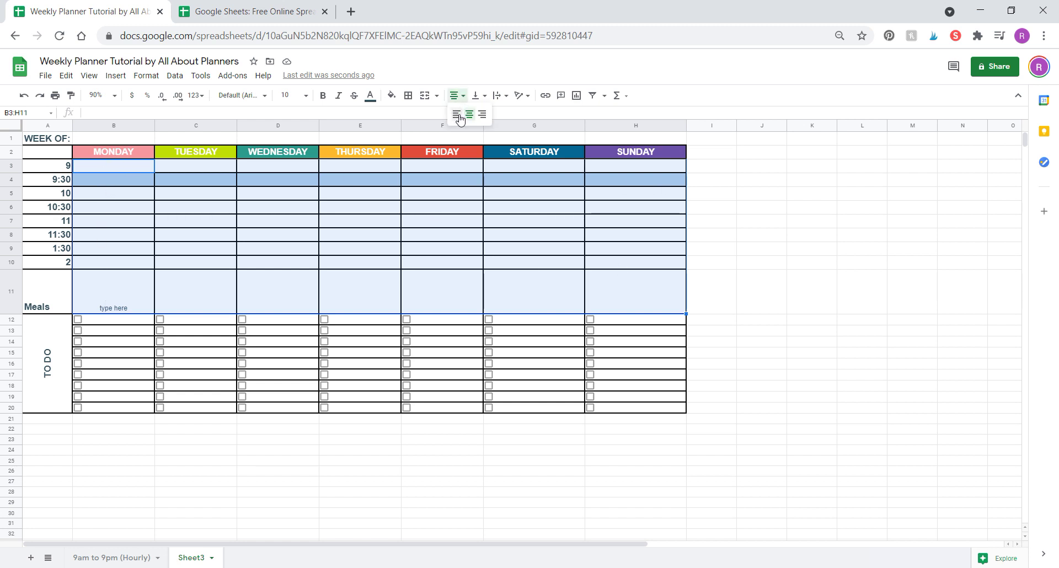
{"action": "left_click", "coordinate": [453, 117]}
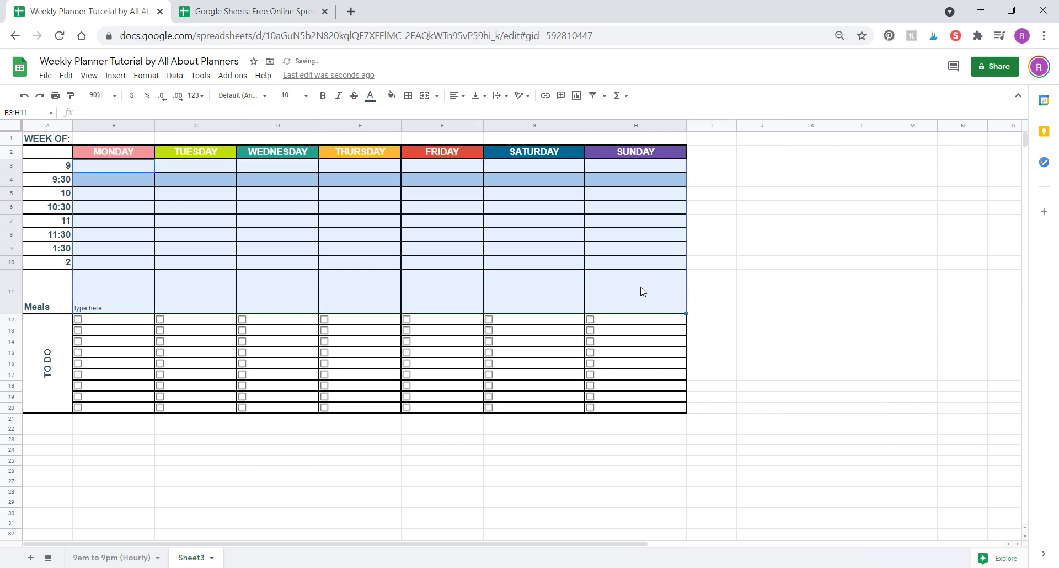
{"action": "left_click", "coordinate": [456, 96]}
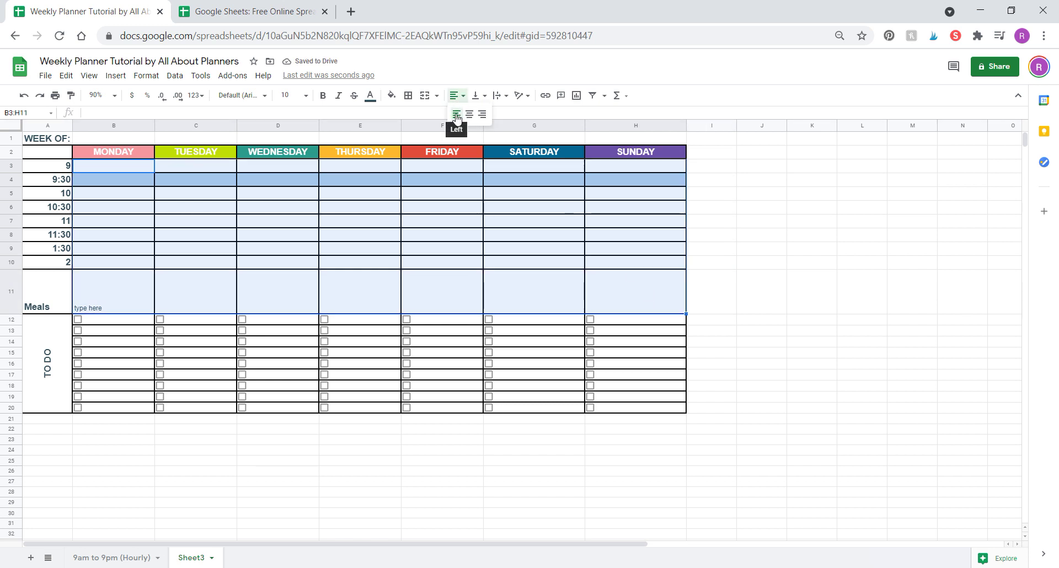
Set text wrapping to Wrap for the planner cells B3:H11.
{"action": "left_click_drag", "start_coordinate": [110, 292], "coordinate": [660, 169]}
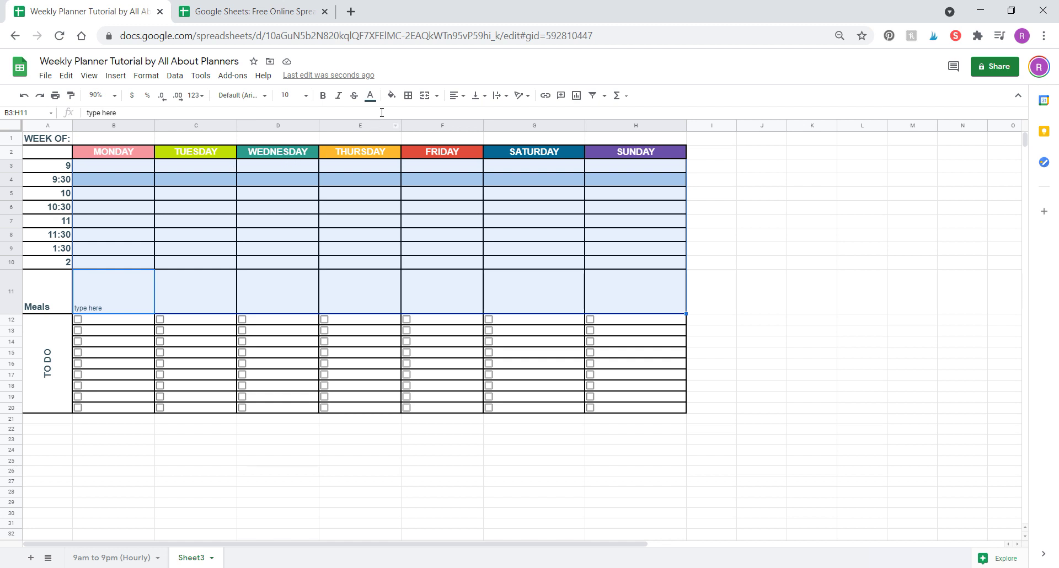
{"action": "left_click", "coordinate": [436, 96]}
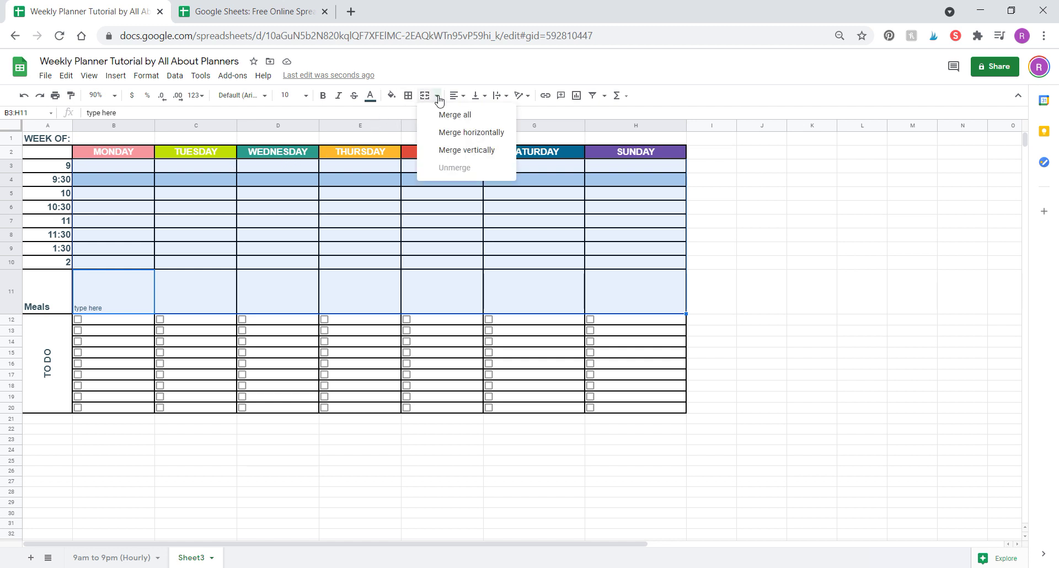
{"action": "left_click", "coordinate": [463, 97]}
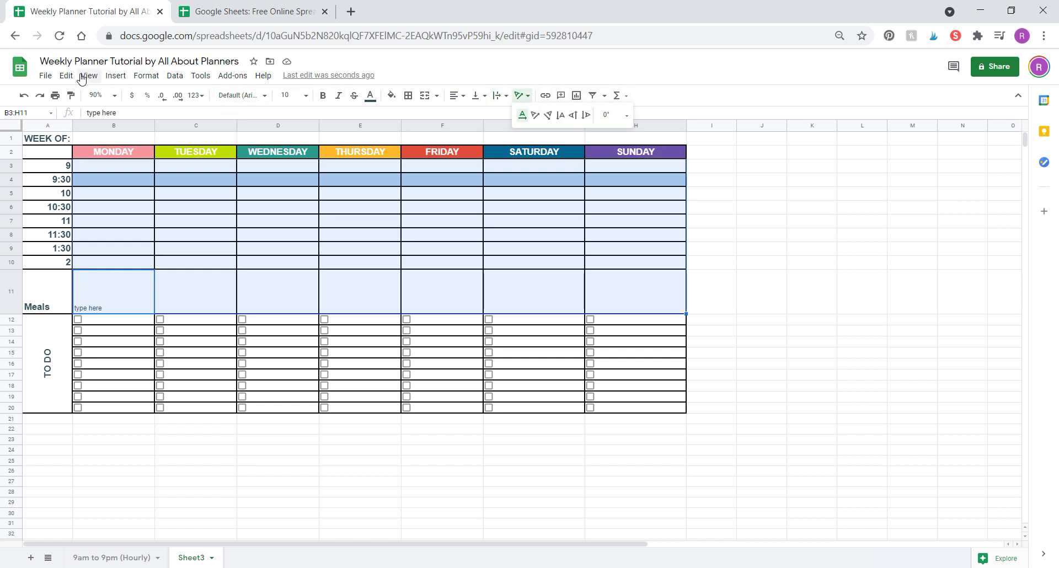
{"action": "left_click", "coordinate": [65, 75]}
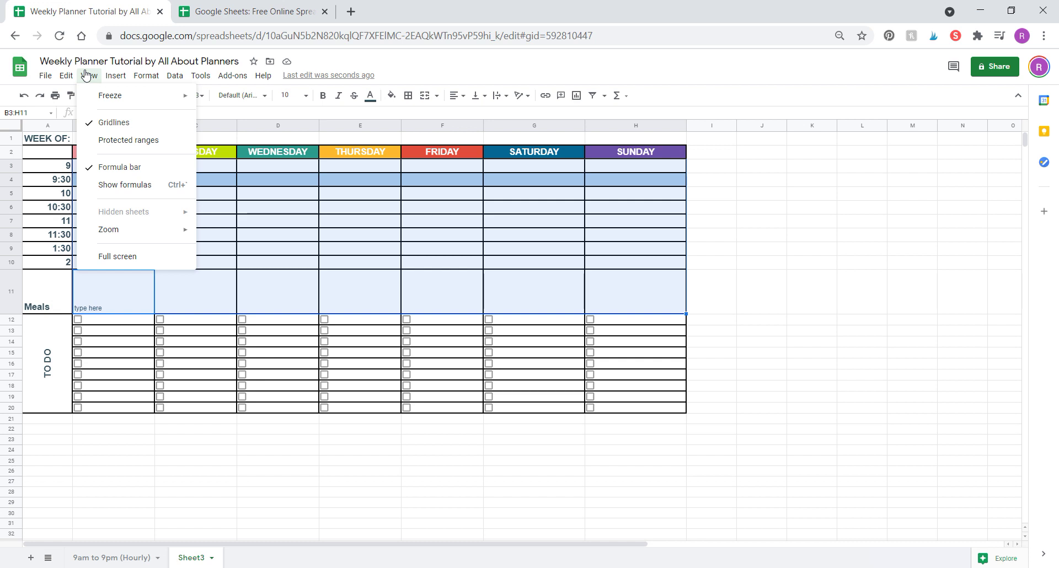
{"action": "mouse_move", "coordinate": [110, 76]}
{"action": "mouse_move", "coordinate": [145, 77]}
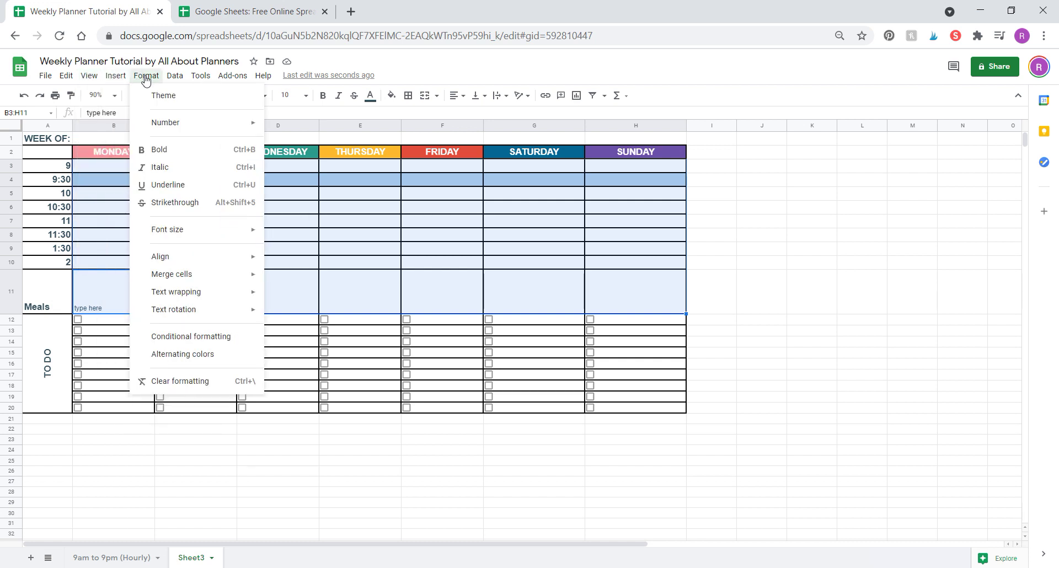
{"action": "mouse_move", "coordinate": [248, 292]}
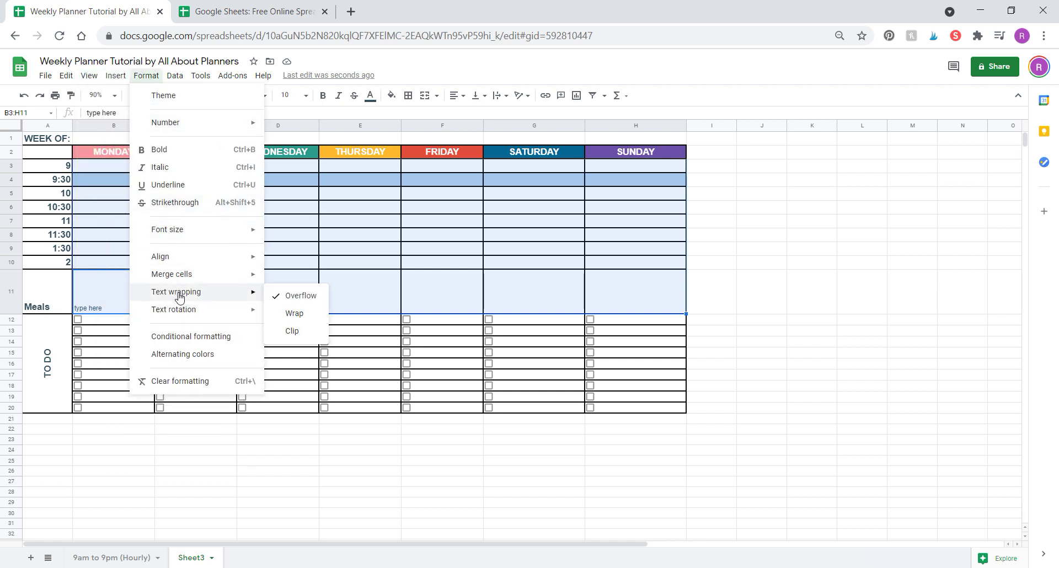
{"action": "left_click", "coordinate": [294, 313]}
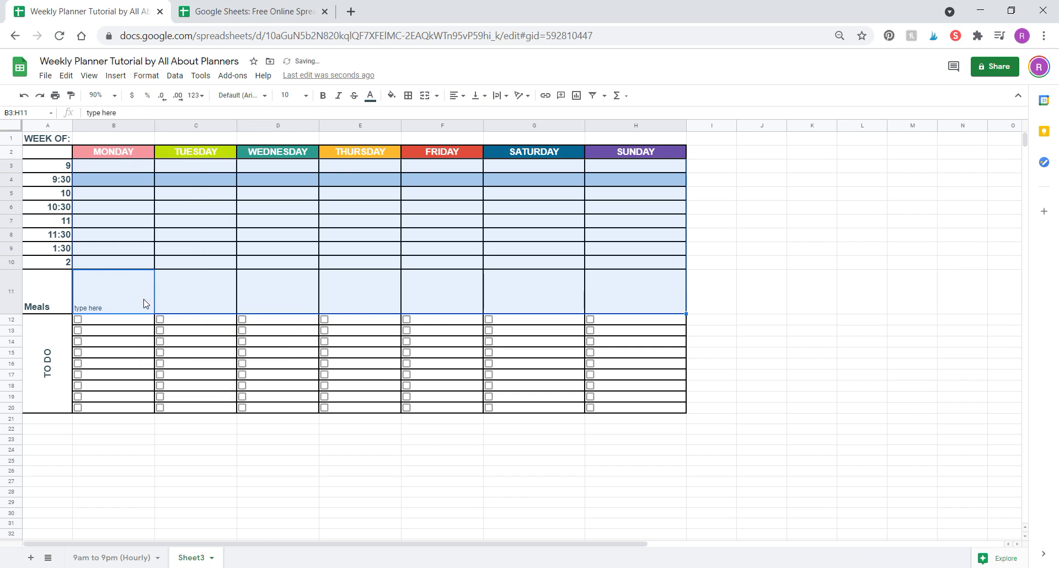
Extend the Monday Meals entry to "type here type here type here type here".
{"action": "left_click", "coordinate": [135, 310]}
{"action": "double_click", "coordinate": [133, 314]}
{"action": "type", "text": "type here type here"}
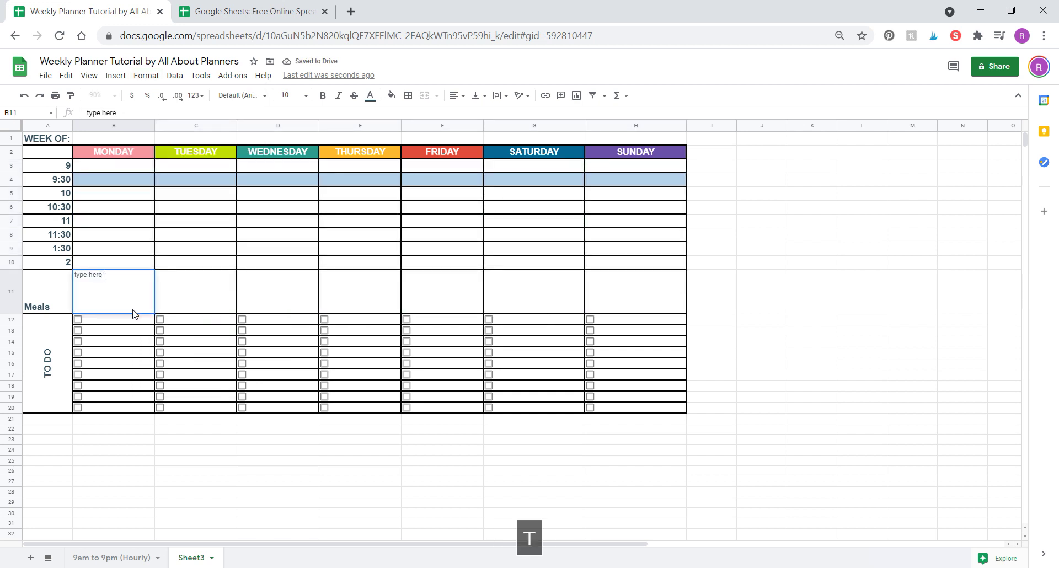
{"action": "type", "text": " type here"}
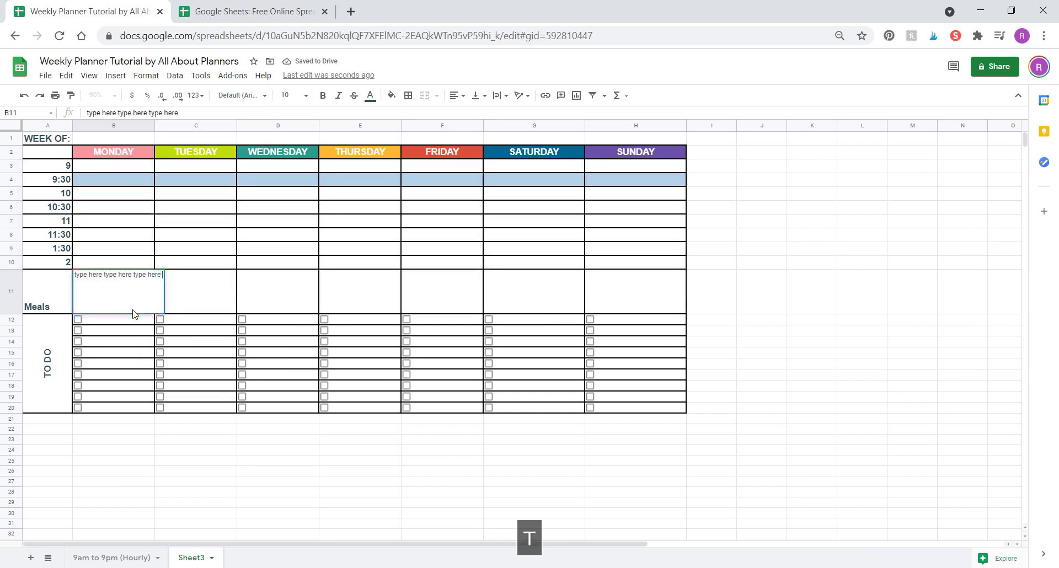
{"action": "key", "text": "Return"}
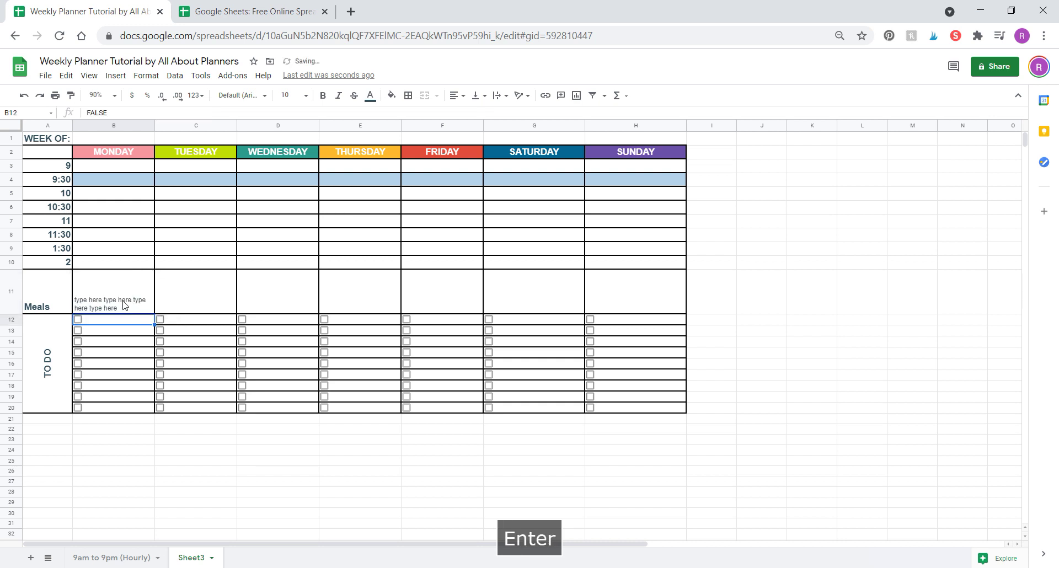
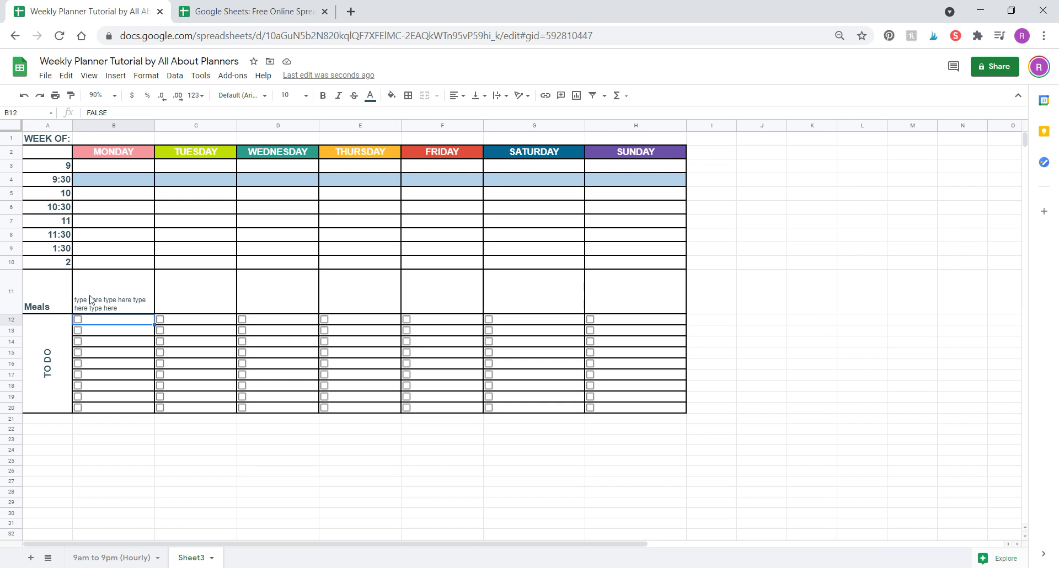
Align the text of the Meals cells B11:H11 to the top of the row.
{"action": "left_click_drag", "start_coordinate": [97, 297], "coordinate": [175, 294]}
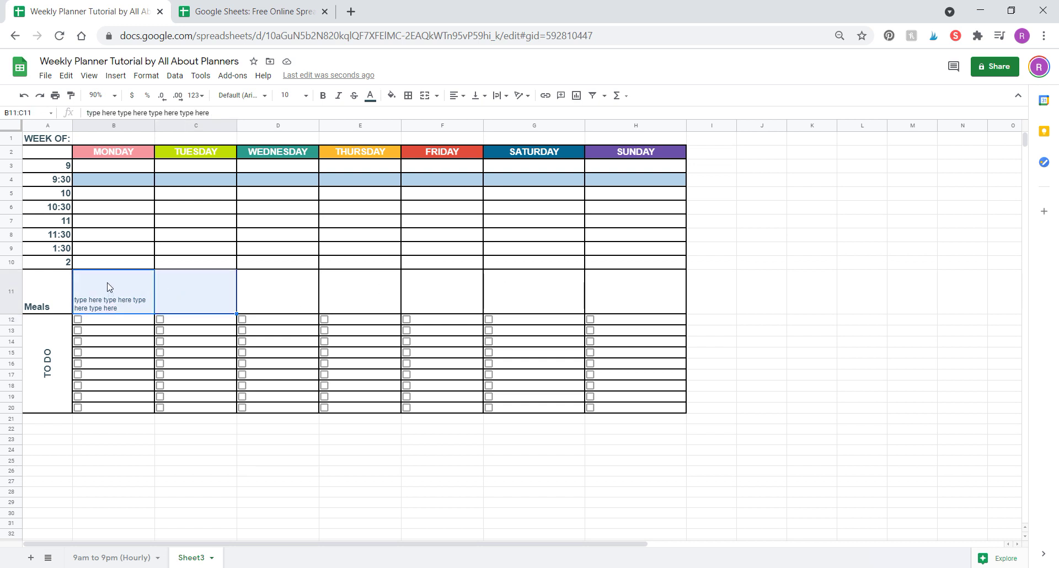
{"action": "left_click_drag", "start_coordinate": [109, 291], "coordinate": [610, 293]}
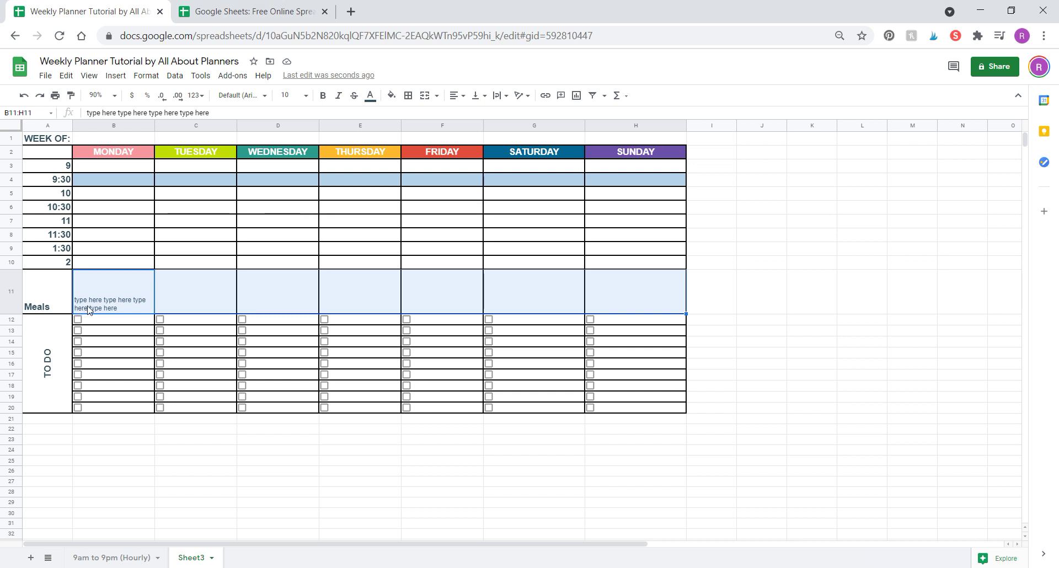
{"action": "left_click", "coordinate": [478, 95]}
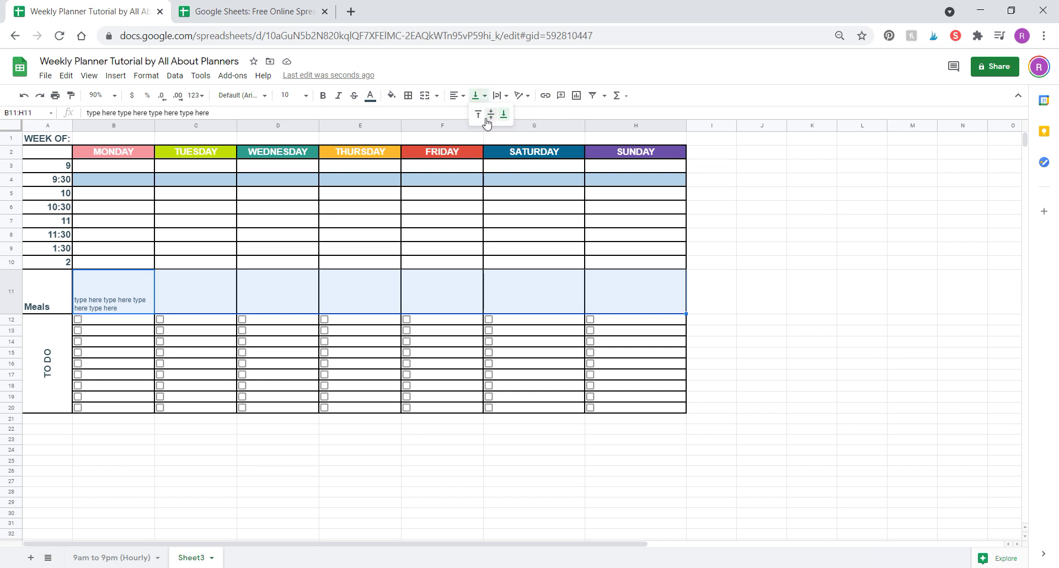
{"action": "left_click", "coordinate": [477, 118]}
{"action": "left_click", "coordinate": [476, 95]}
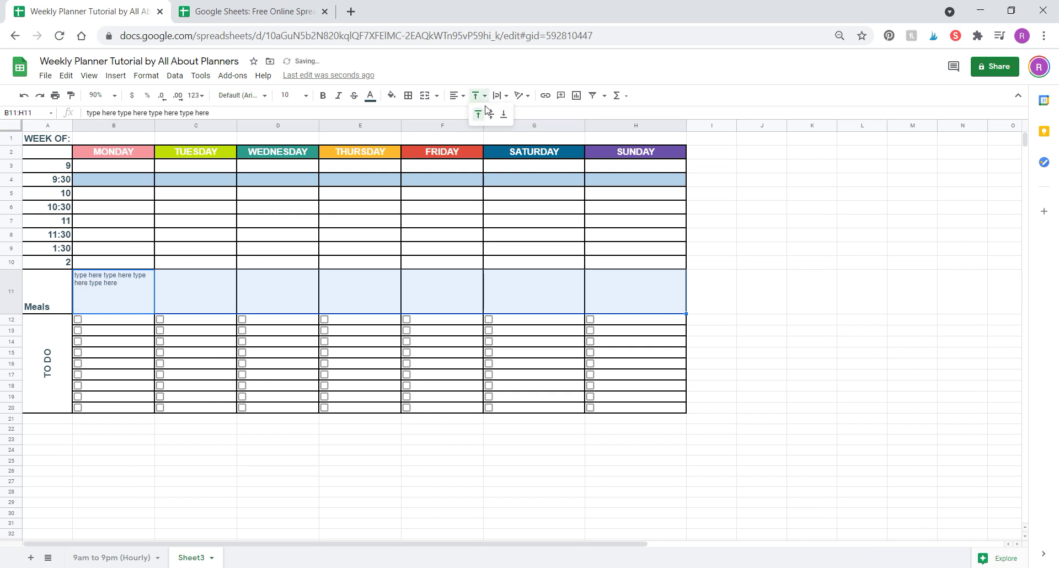
{"action": "left_click", "coordinate": [477, 118]}
{"action": "left_click", "coordinate": [188, 276]}
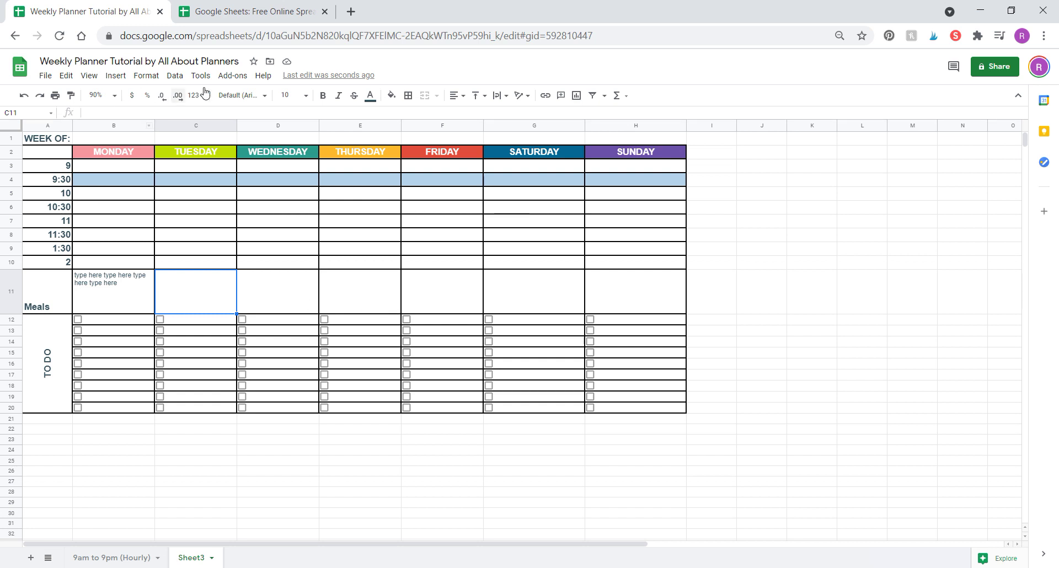
{"action": "left_click", "coordinate": [425, 302]}
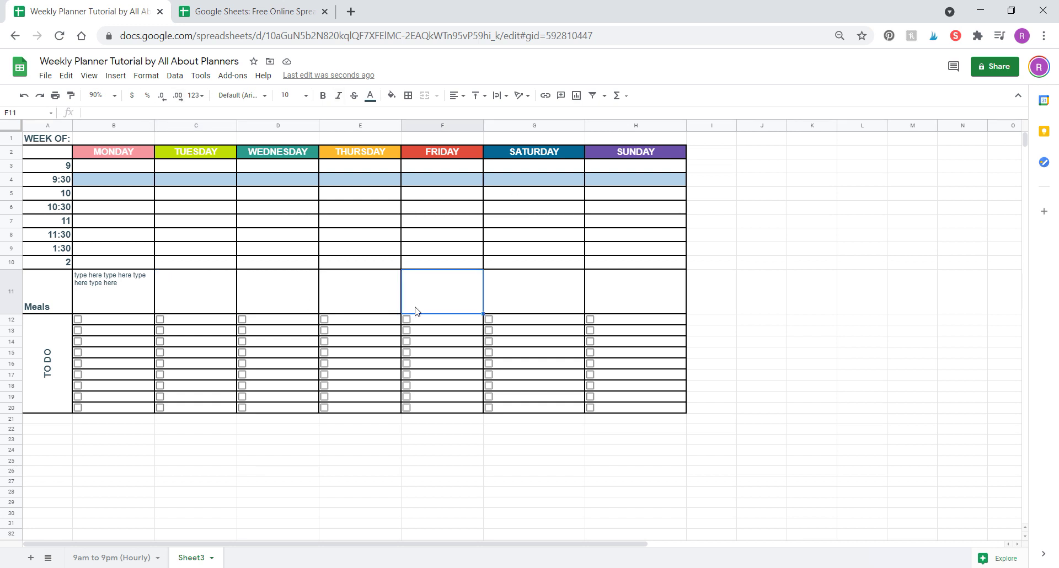
Switch to the 9am to 9pm (Hourly) sheet and view its time slots and TO DO section.
{"action": "left_click", "coordinate": [105, 558]}
{"action": "scroll", "coordinate": [453, 348], "scroll_direction": "down", "scroll_amount": 3}
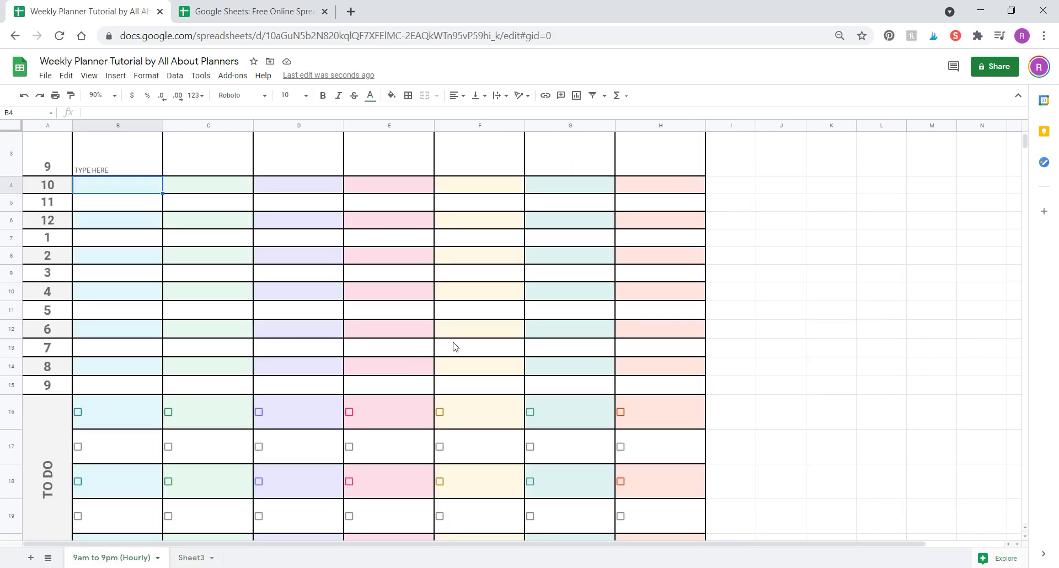
Return to Sheet3 and look through the fonts offered for the MONDAY header cell.
{"action": "scroll", "coordinate": [452, 348], "scroll_direction": "up", "scroll_amount": 3}
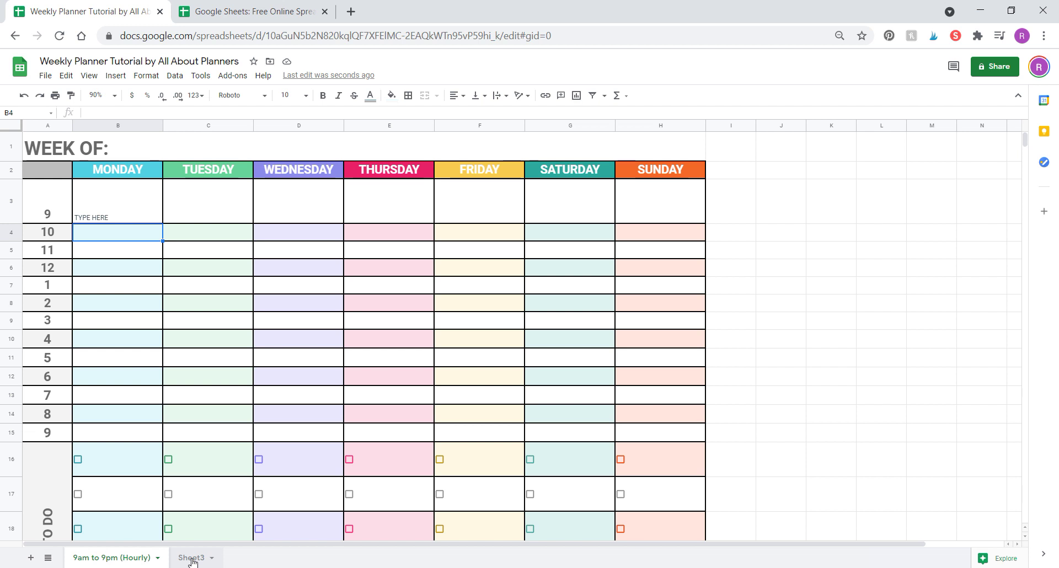
{"action": "key", "text": "ctrl+shift+Page_Down"}
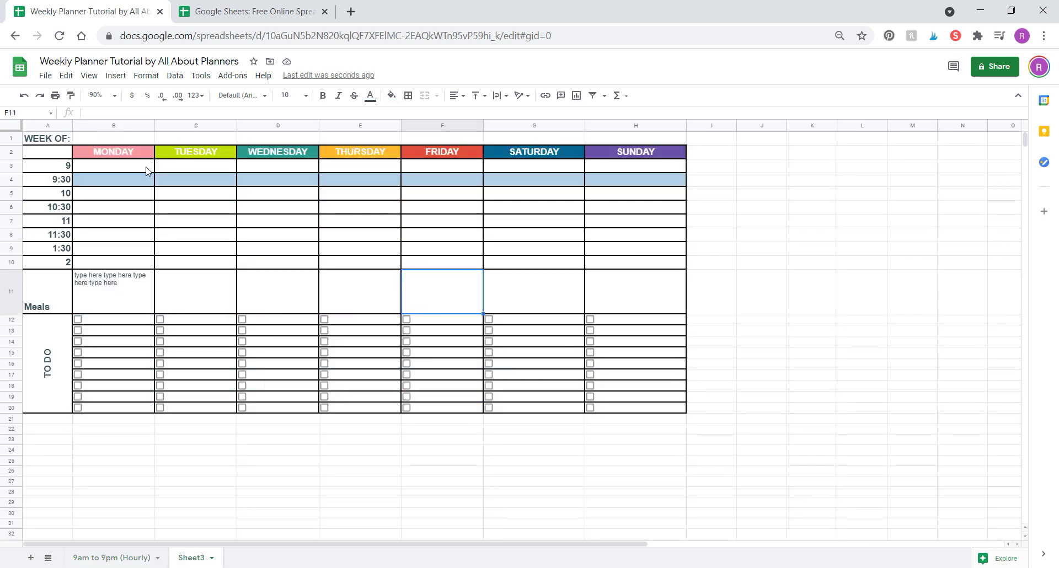
{"action": "left_click", "coordinate": [265, 97]}
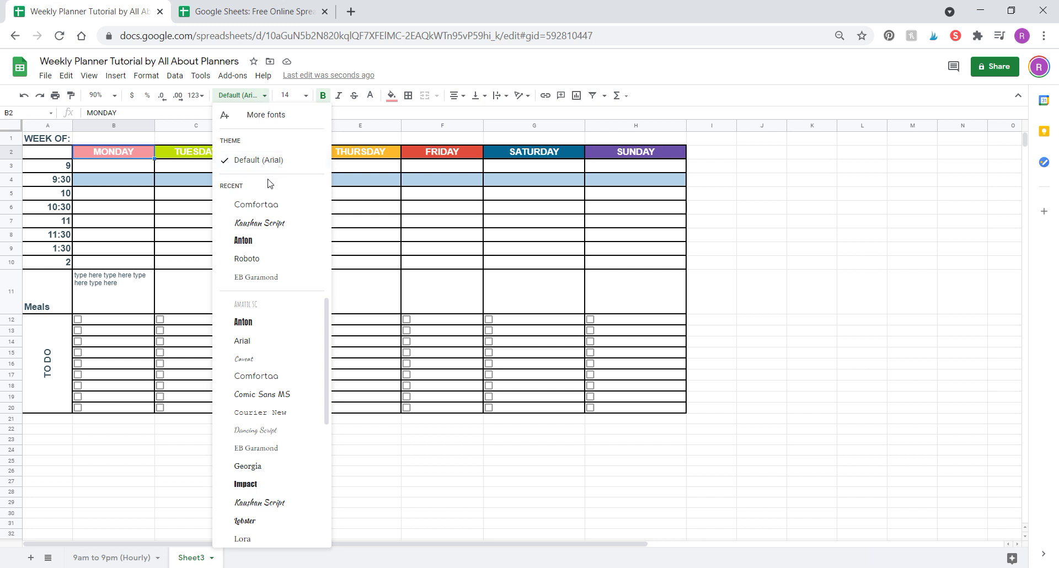
{"action": "scroll", "coordinate": [269, 331], "scroll_direction": "down", "scroll_amount": 4}
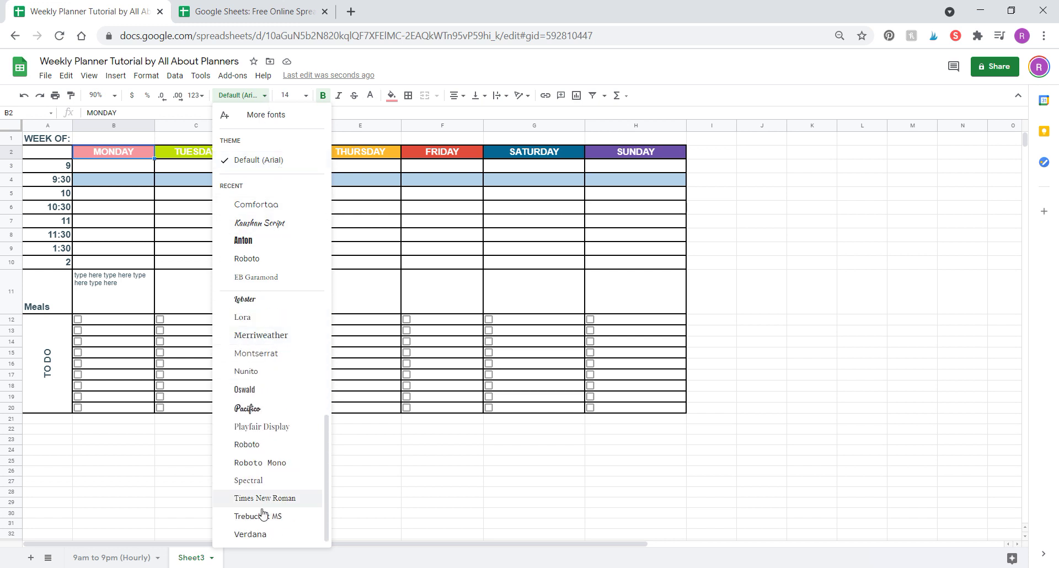
{"action": "scroll", "coordinate": [270, 375], "scroll_direction": "up", "scroll_amount": 4}
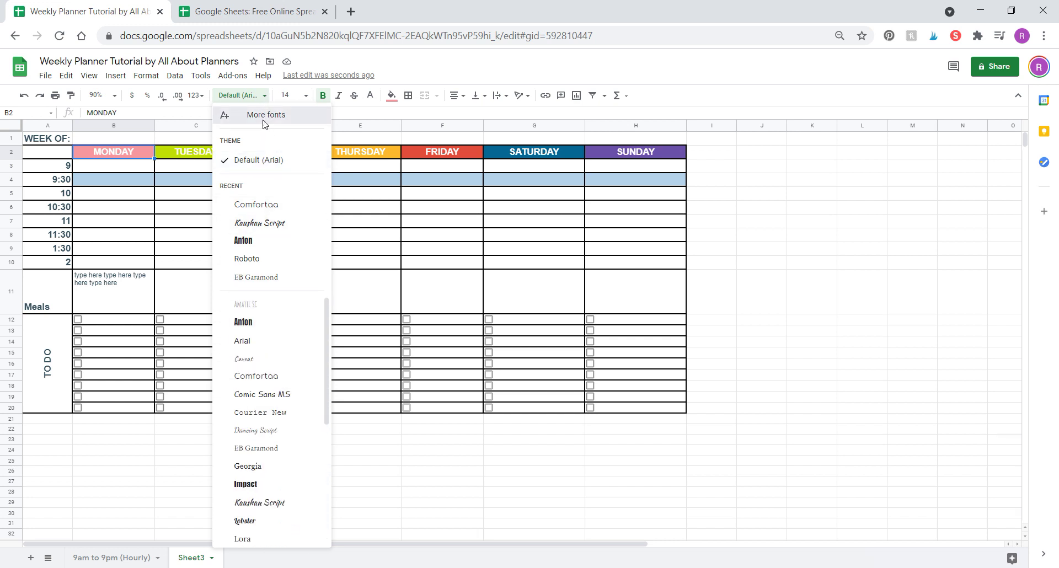
Browse the additional fonts catalogue and the My fonts list, leaving the MONDAY header's font as it is.
{"action": "left_click", "coordinate": [227, 114]}
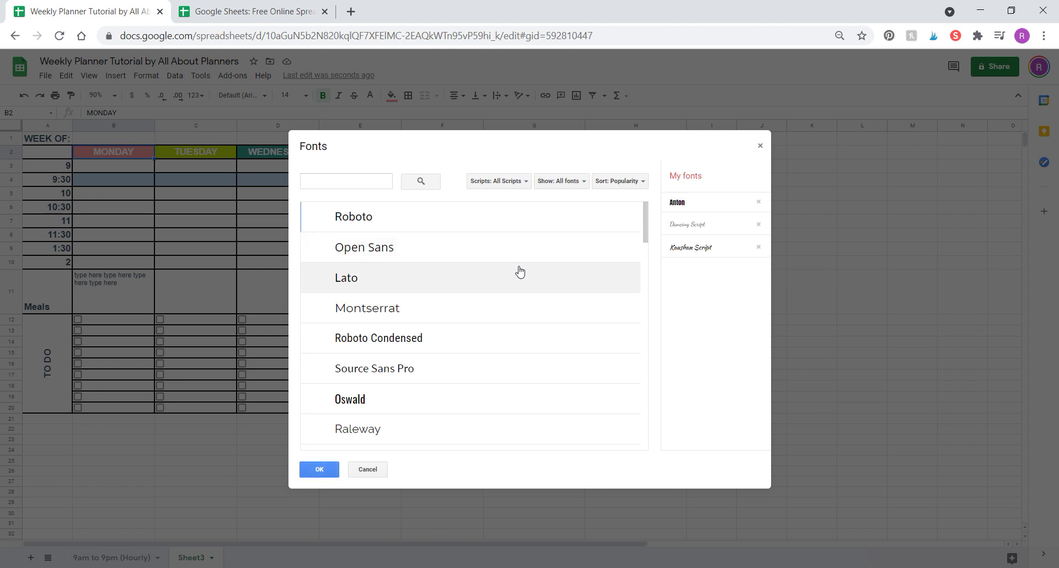
{"action": "scroll", "coordinate": [486, 298], "scroll_direction": "down", "scroll_amount": 1}
{"action": "scroll", "coordinate": [486, 298], "scroll_direction": "down", "scroll_amount": 15}
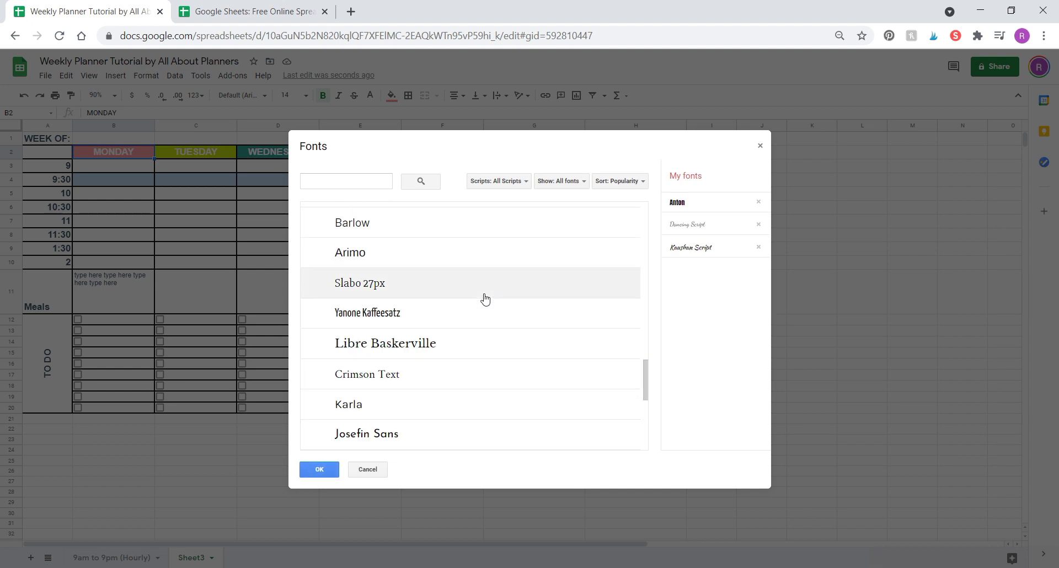
{"action": "scroll", "coordinate": [485, 298], "scroll_direction": "down", "scroll_amount": 4}
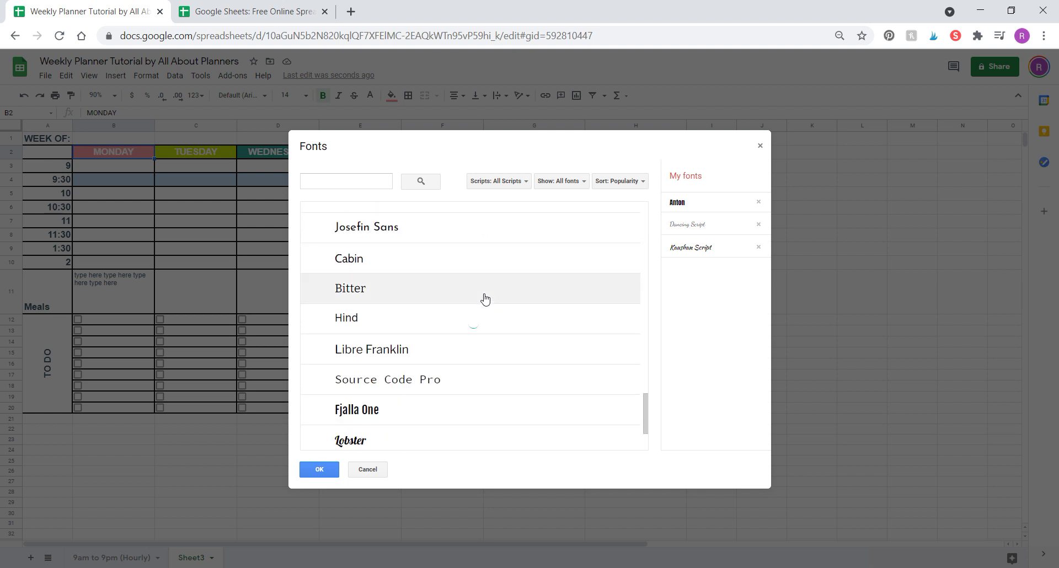
{"action": "scroll", "coordinate": [477, 296], "scroll_direction": "up", "scroll_amount": 14}
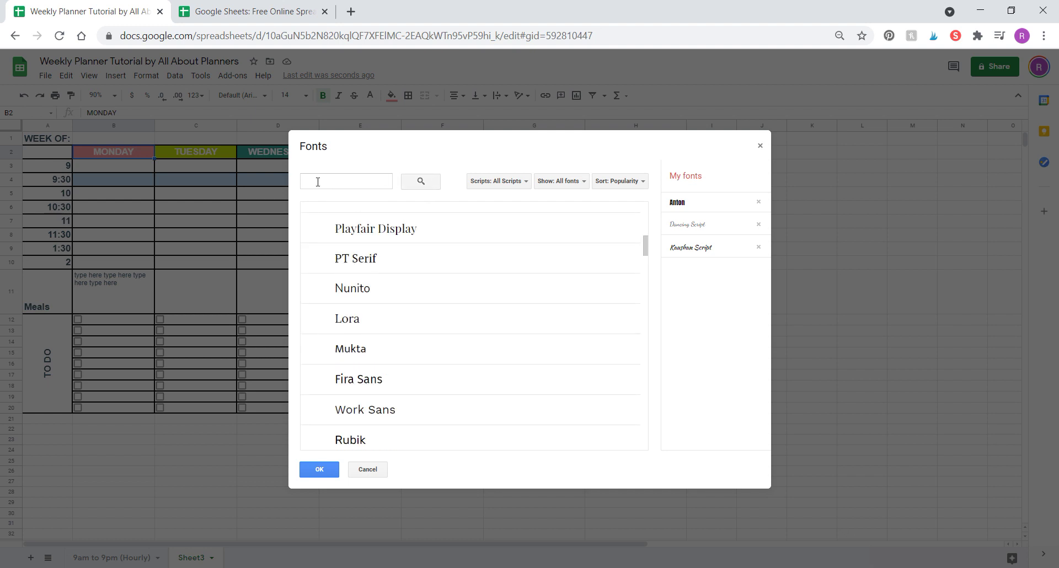
{"action": "scroll", "coordinate": [479, 335], "scroll_direction": "up", "scroll_amount": 5}
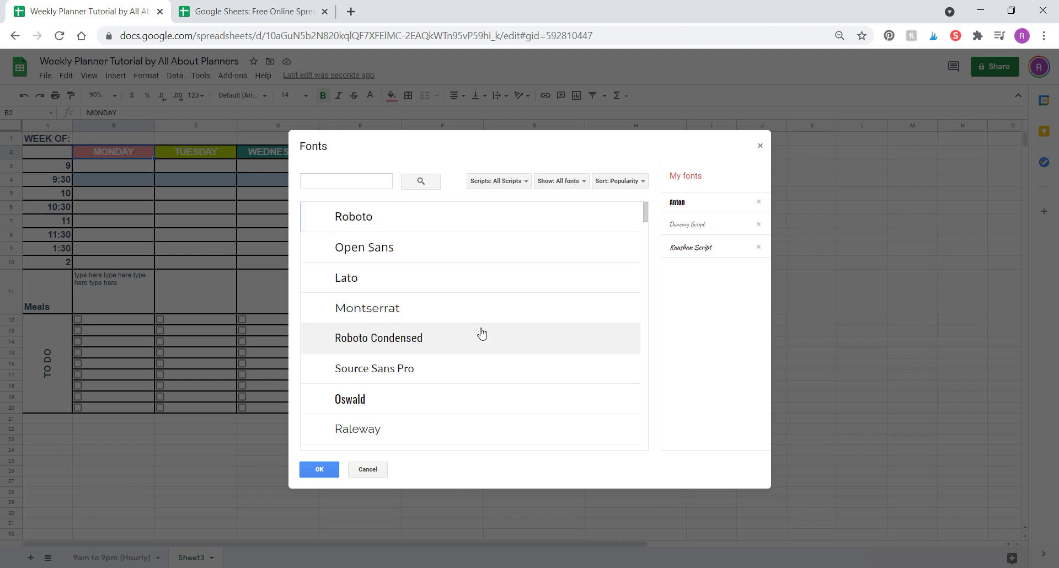
{"action": "left_click", "coordinate": [761, 148]}
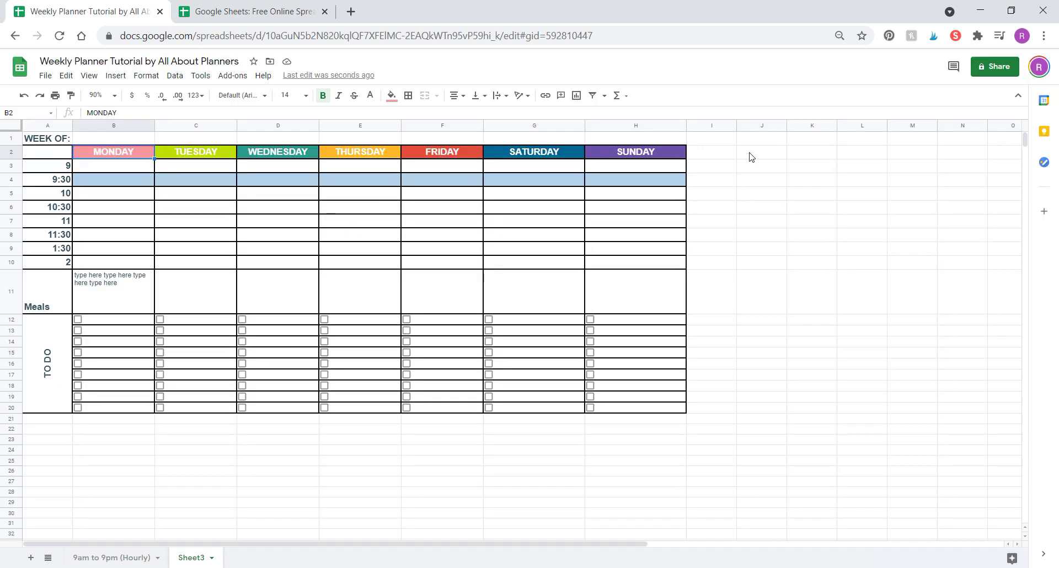
{"action": "left_click", "coordinate": [266, 96]}
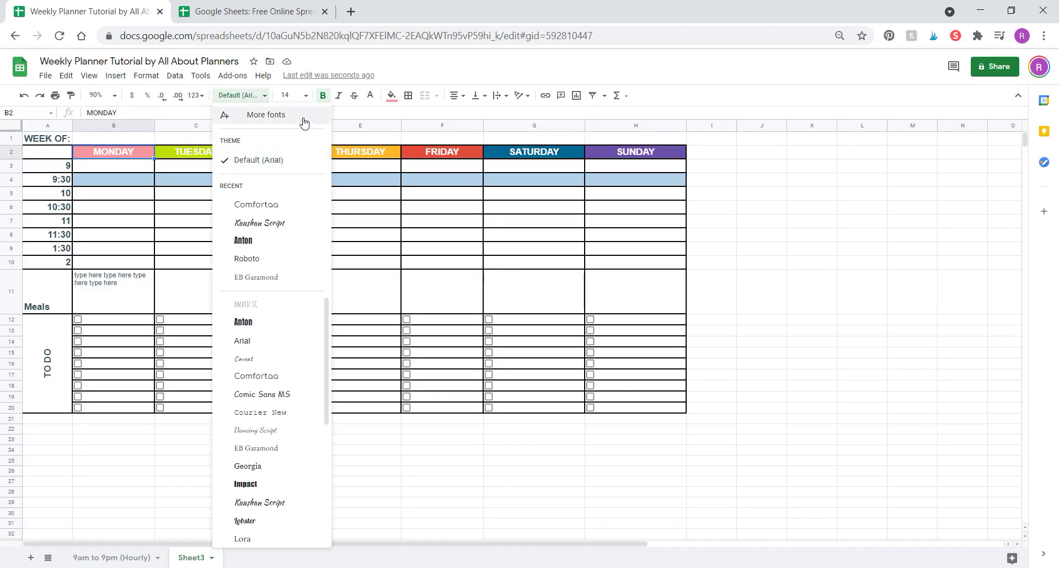
{"action": "left_click", "coordinate": [243, 115]}
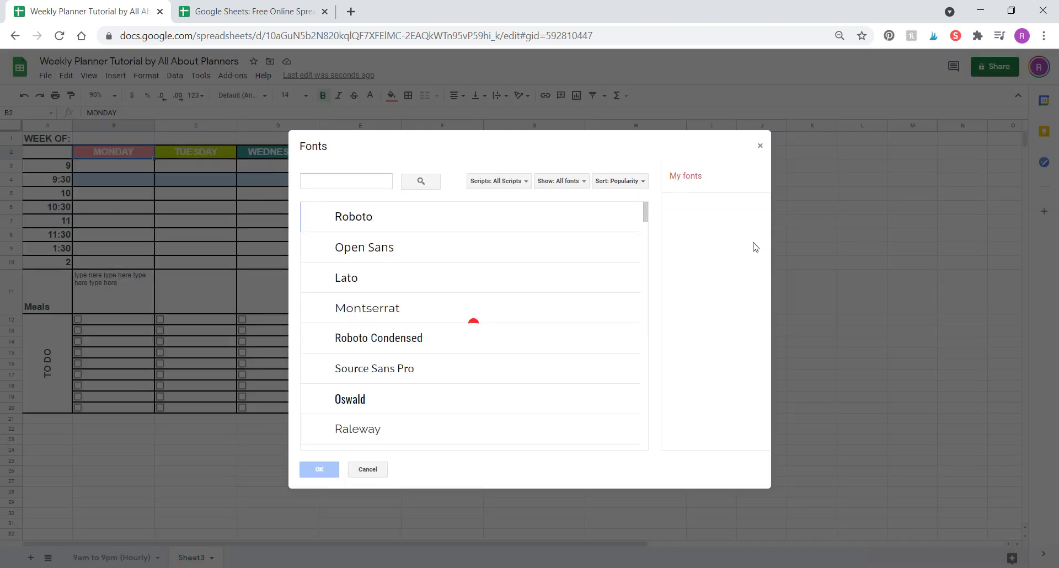
{"action": "left_click", "coordinate": [761, 146]}
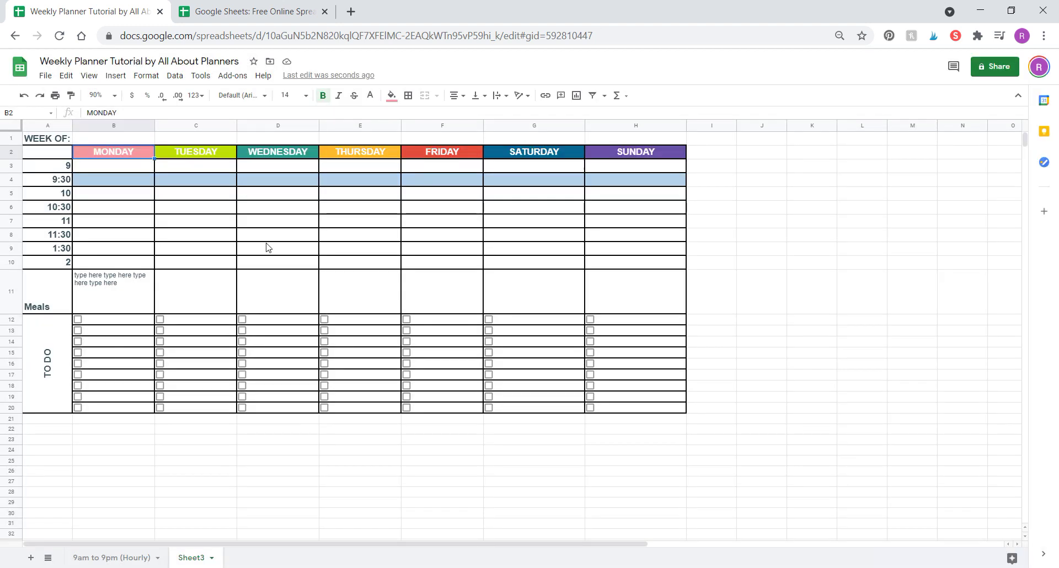
{"action": "left_click", "coordinate": [356, 182]}
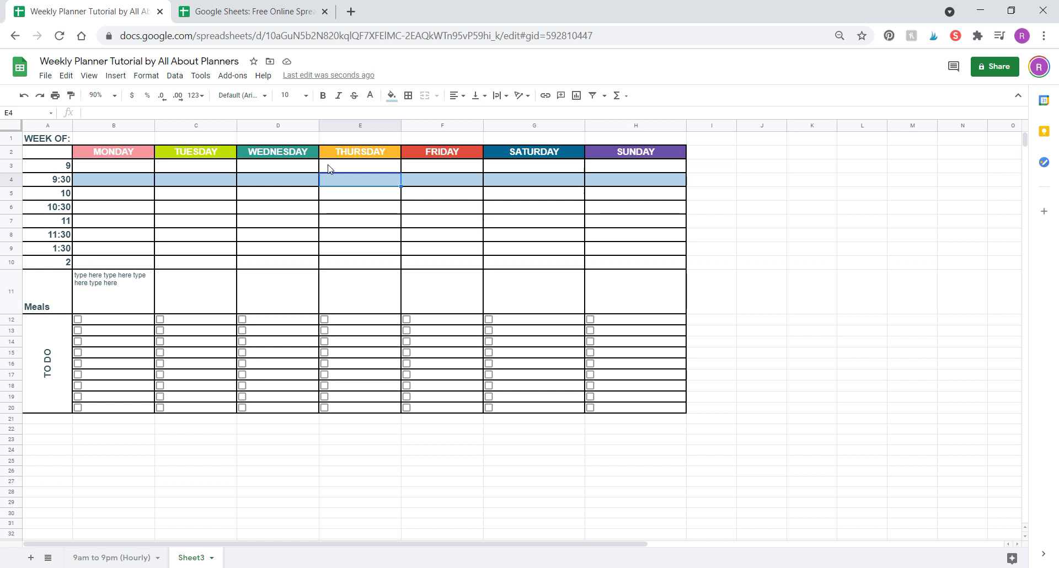
{"action": "left_click", "coordinate": [338, 154]}
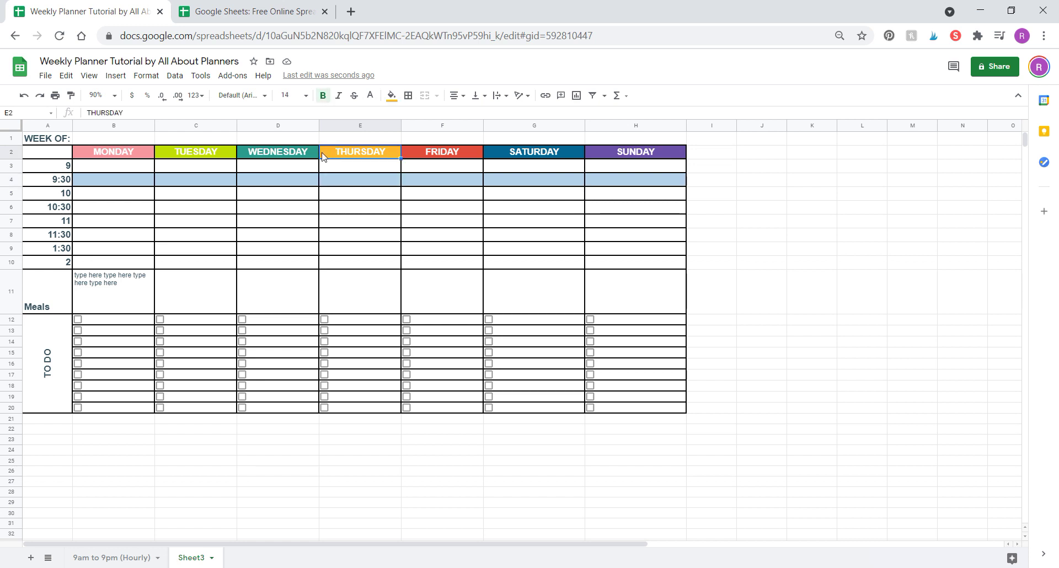
{"action": "left_click", "coordinate": [86, 147]}
{"action": "key", "text": "shift+Right"}
{"action": "key", "text": "shift+Right"}
{"action": "key", "text": "shift+Right"}
{"action": "key", "text": "shift+Right"}
{"action": "key", "text": "shift+Right"}
{"action": "key", "text": "shift+Right"}
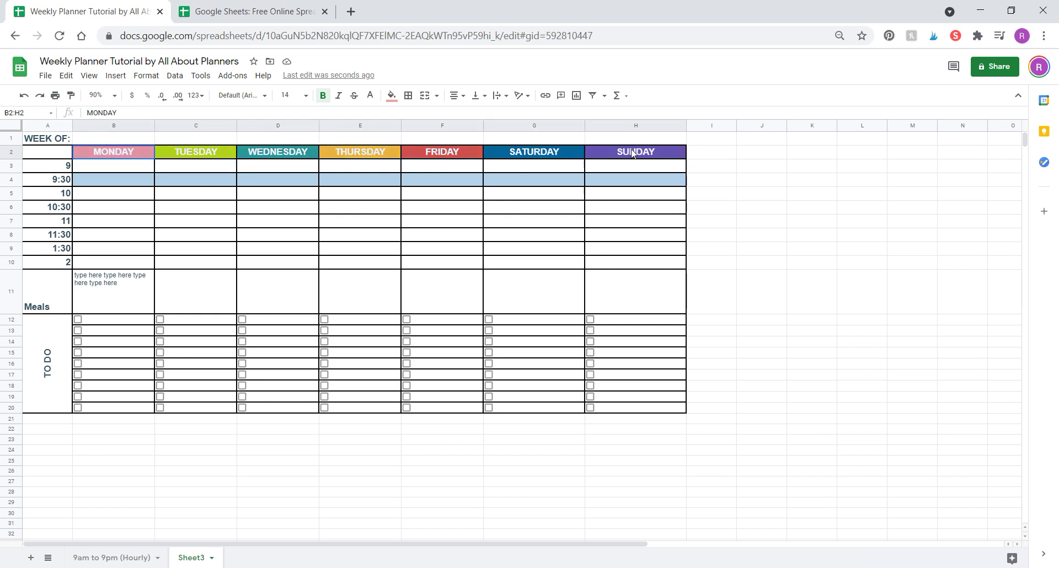
{"action": "left_click_drag", "start_coordinate": [63, 164], "coordinate": [58, 267]}
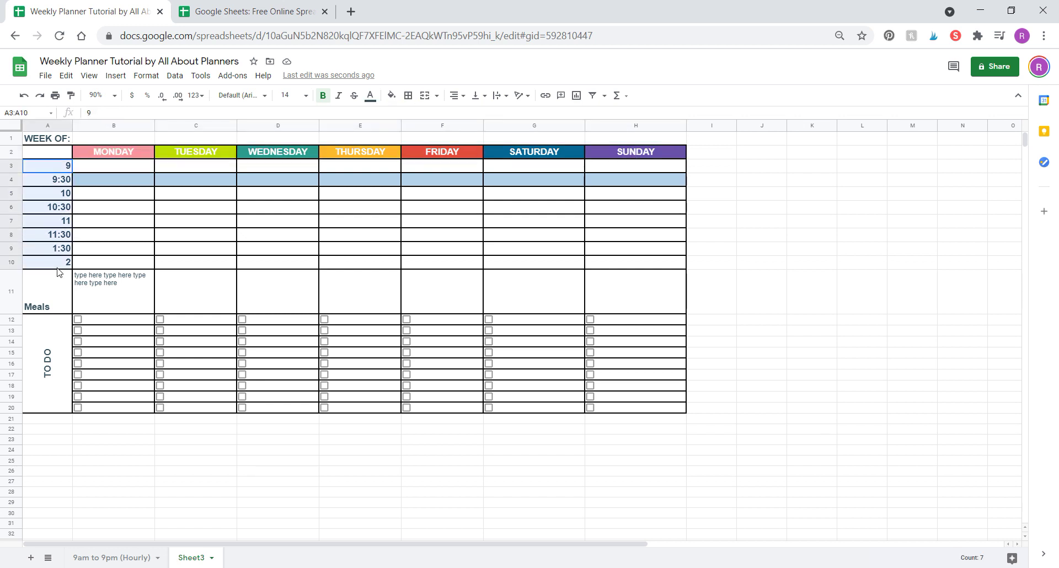
{"action": "left_click", "coordinate": [258, 273]}
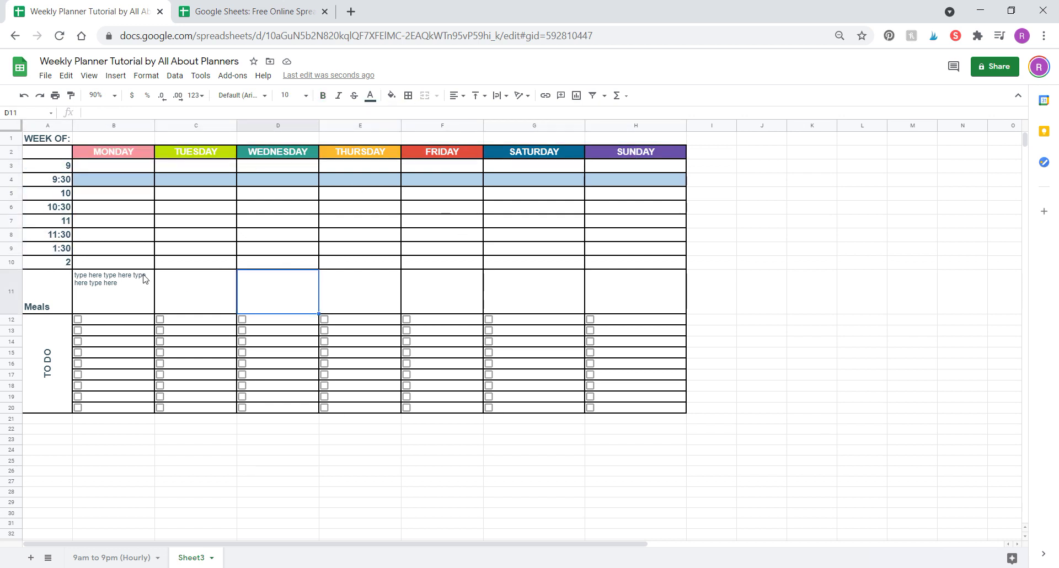
{"action": "left_click_drag", "start_coordinate": [64, 375], "coordinate": [628, 155]}
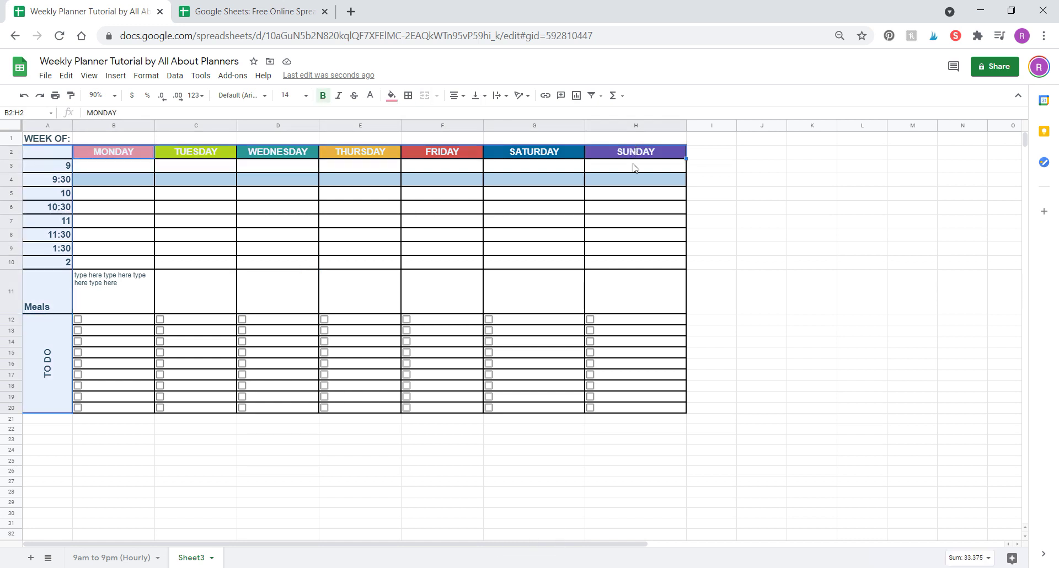
{"action": "left_click", "coordinate": [634, 193]}
Try the Roboto font on the entire sheet, and replace it with Impact.
{"action": "left_click", "coordinate": [15, 126]}
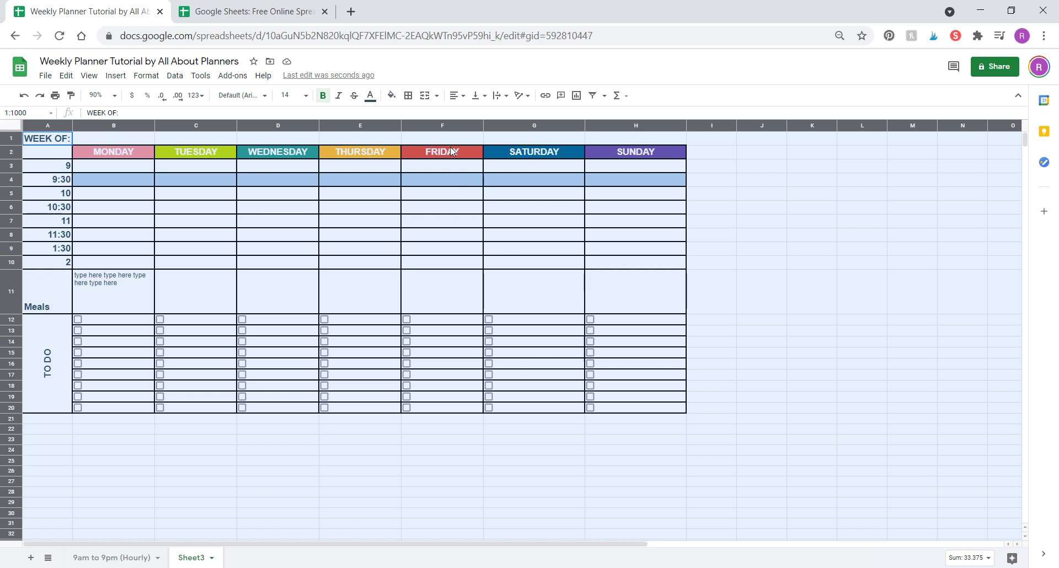
{"action": "left_click", "coordinate": [251, 97]}
{"action": "left_click", "coordinate": [282, 258]}
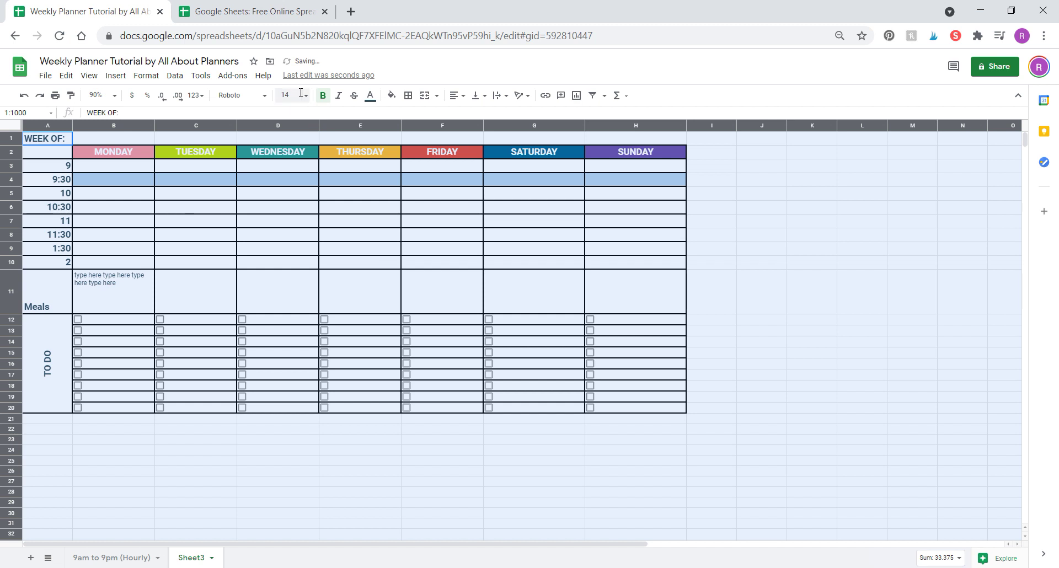
{"action": "left_click", "coordinate": [238, 96]}
{"action": "left_click", "coordinate": [261, 482]}
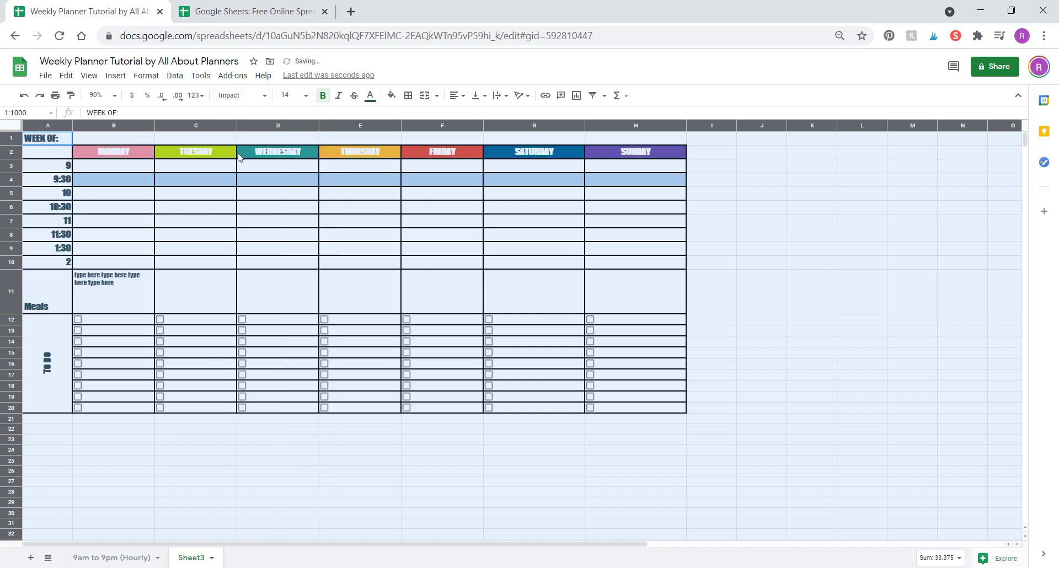
{"action": "left_click", "coordinate": [371, 154]}
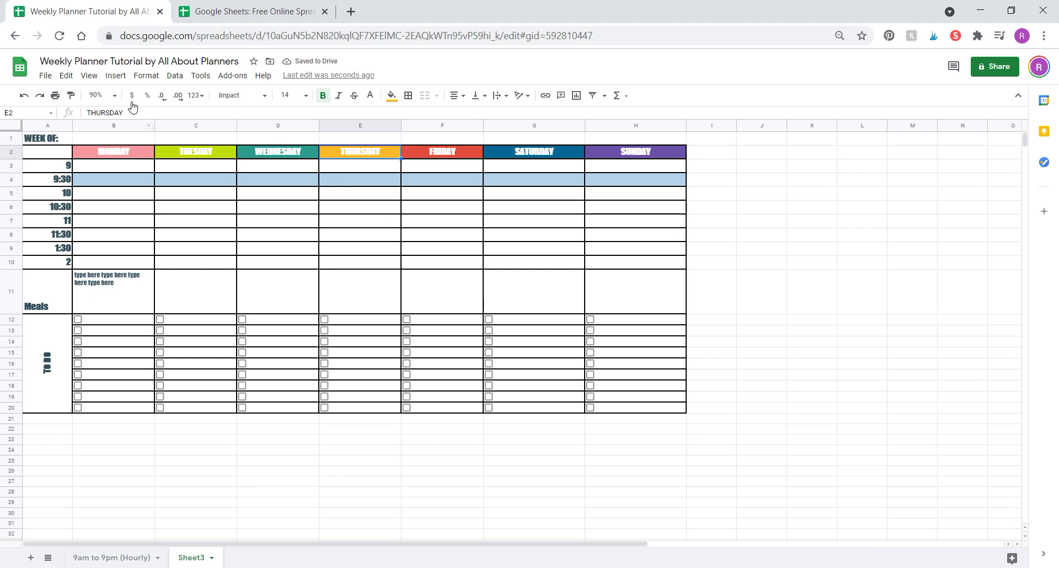
Set the sheet's zoom level to 125%.
{"action": "left_click", "coordinate": [105, 96]}
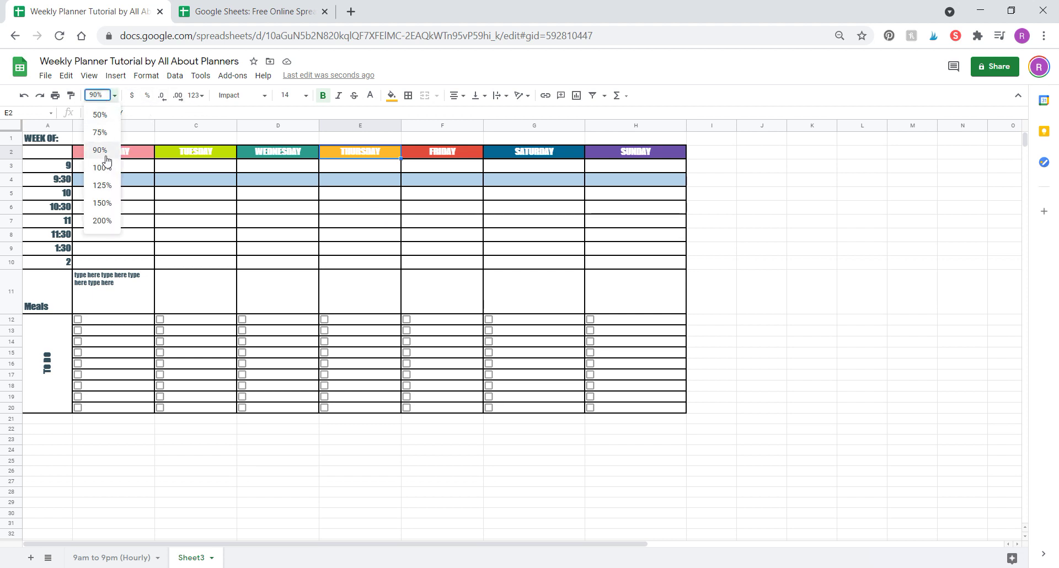
{"action": "left_click", "coordinate": [102, 185]}
{"action": "left_click", "coordinate": [191, 170]}
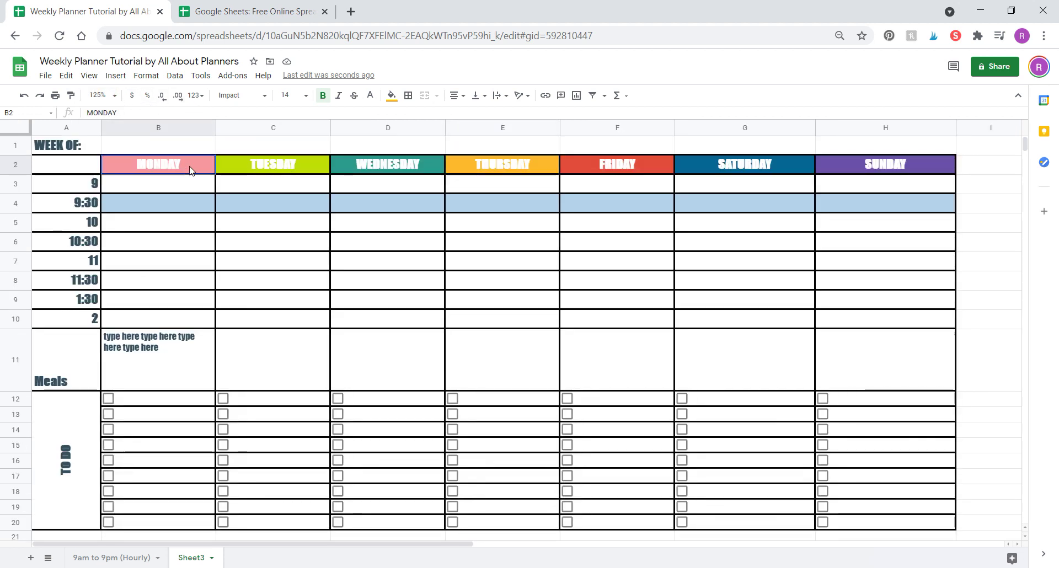
Remove the bold formatting from the weekday headers B2:H2.
{"action": "left_click_drag", "start_coordinate": [190, 170], "coordinate": [886, 164]}
{"action": "left_click", "coordinate": [324, 96]}
{"action": "left_click", "coordinate": [298, 214]}
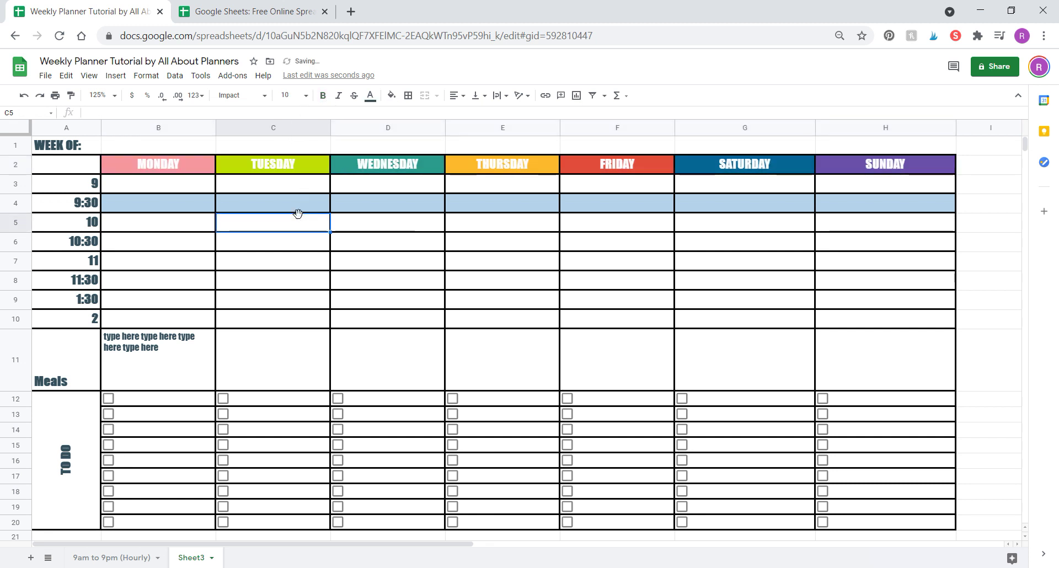
Remove the bold formatting from all cells of the sheet.
{"action": "left_click", "coordinate": [17, 133]}
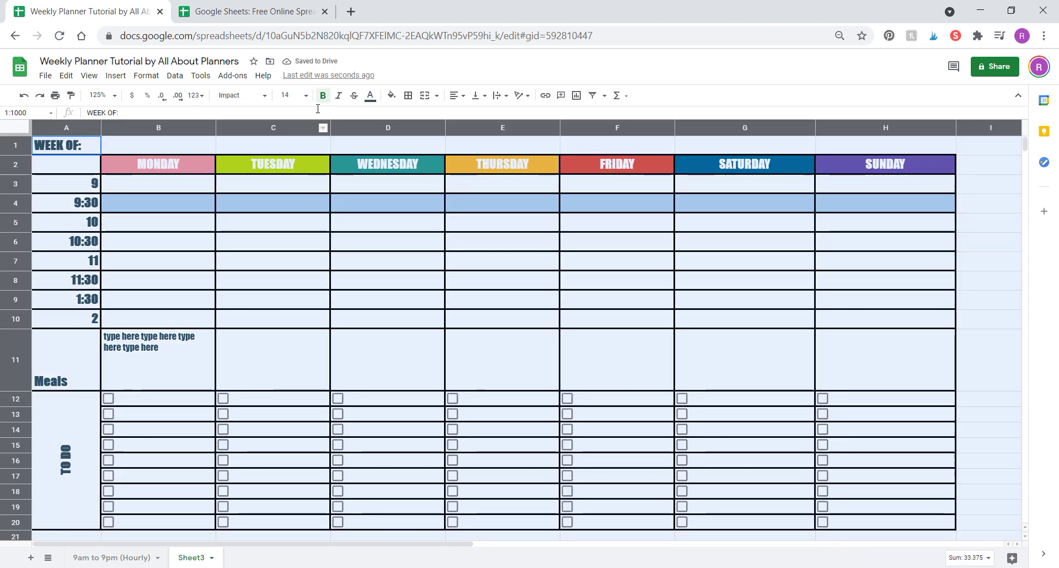
{"action": "left_click", "coordinate": [323, 96]}
{"action": "left_click", "coordinate": [348, 187]}
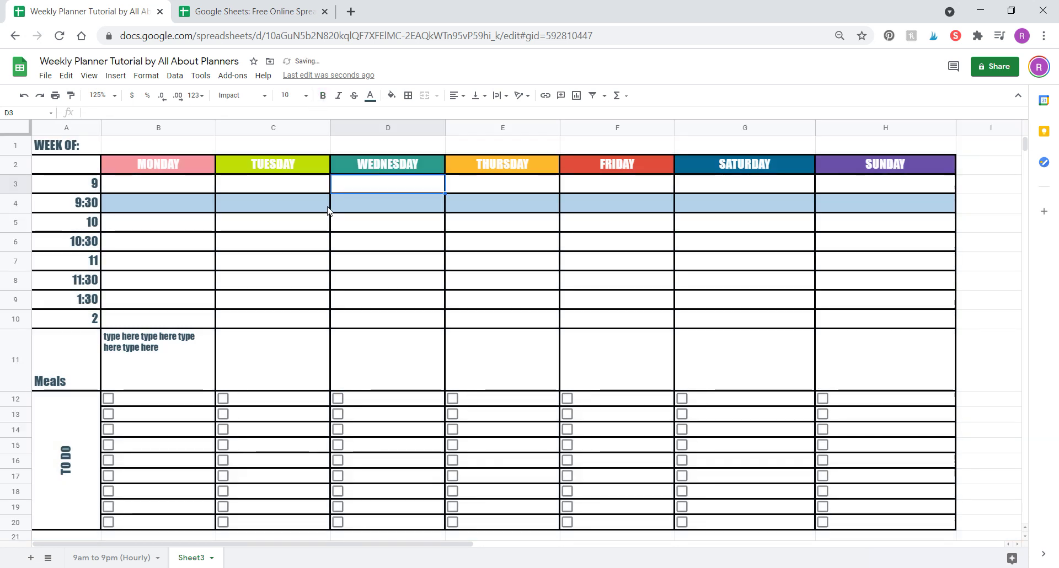
Set the weekday headers B2:H2 to the Kaushan Script font and make them bold.
{"action": "left_click_drag", "start_coordinate": [158, 164], "coordinate": [896, 164]}
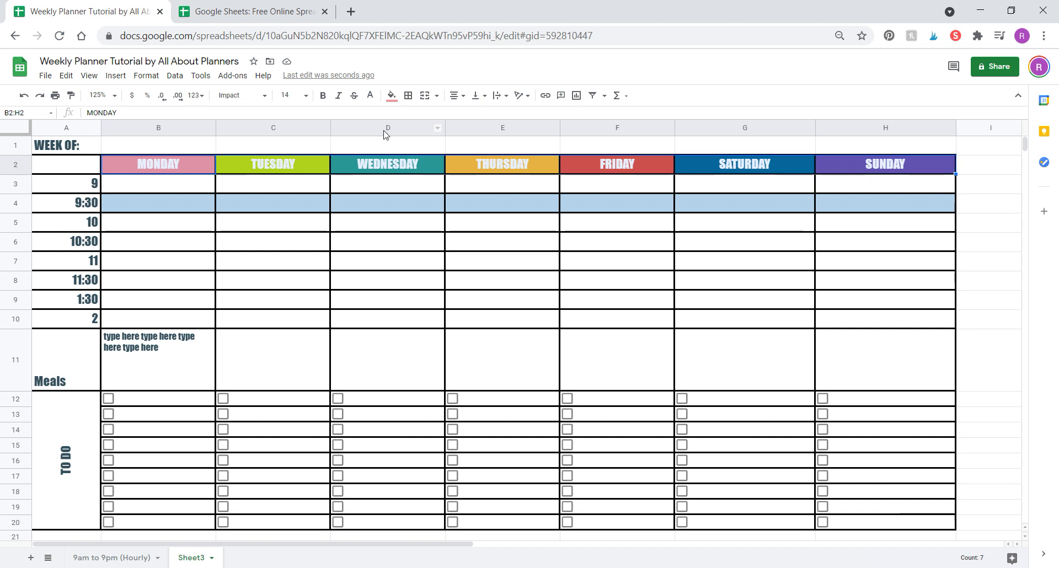
{"action": "left_click", "coordinate": [241, 96]}
{"action": "left_click", "coordinate": [258, 260]}
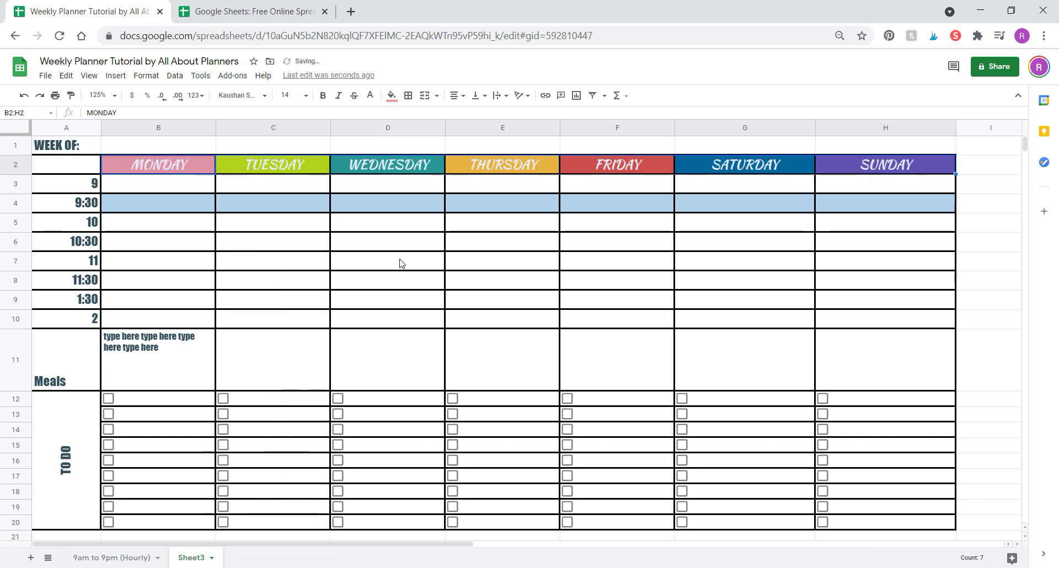
{"action": "left_click", "coordinate": [326, 97]}
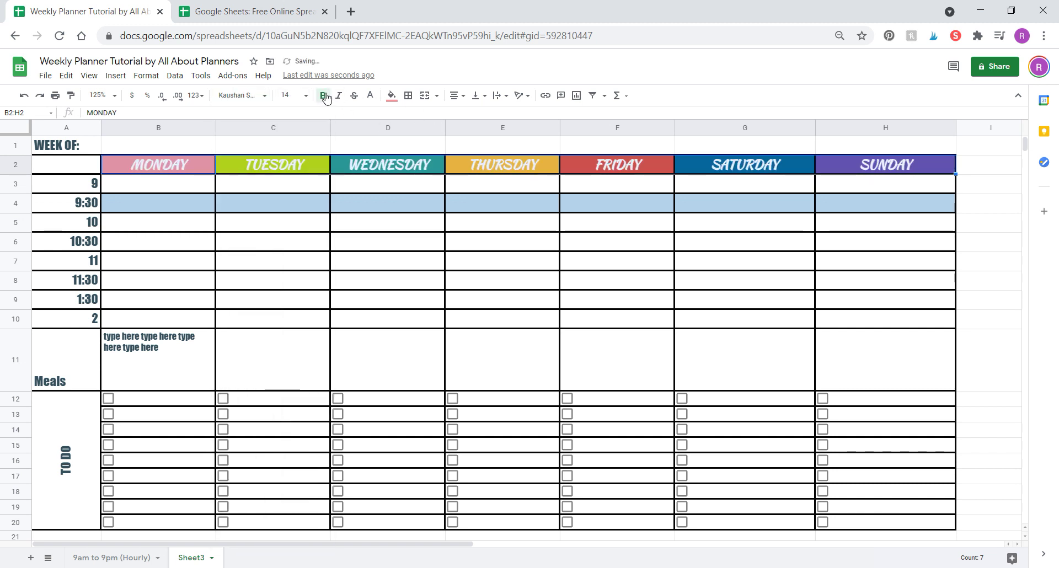
{"action": "left_click", "coordinate": [428, 247]}
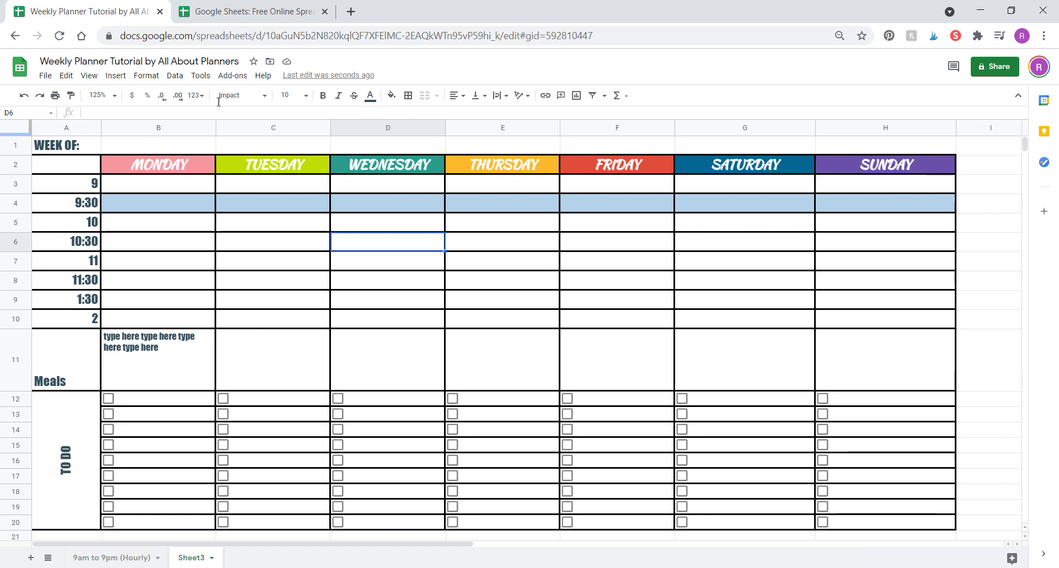
{"action": "left_click", "coordinate": [47, 76]}
{"action": "mouse_move", "coordinate": [98, 209]}
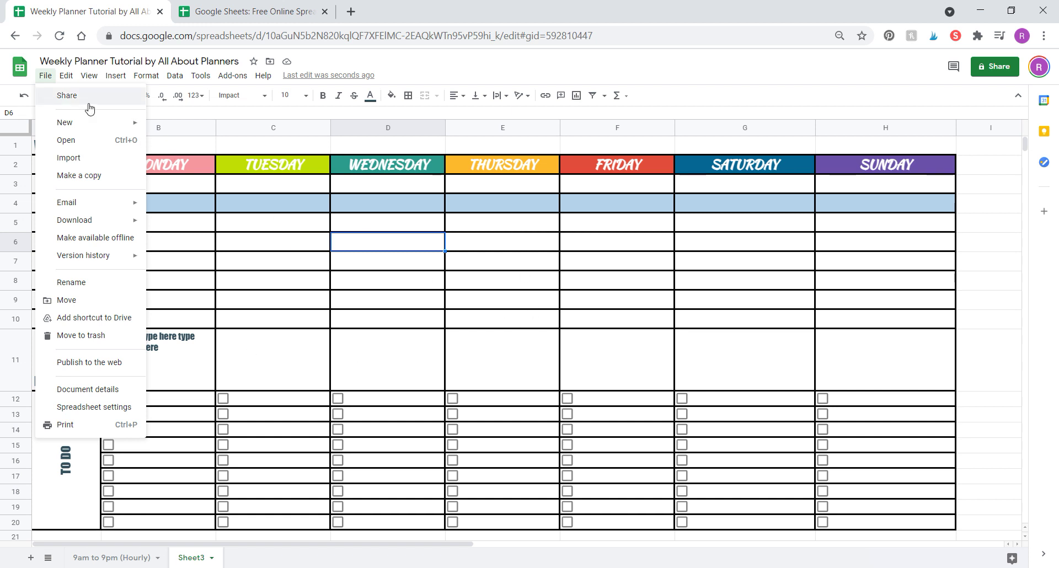
{"action": "left_click", "coordinate": [499, 266]}
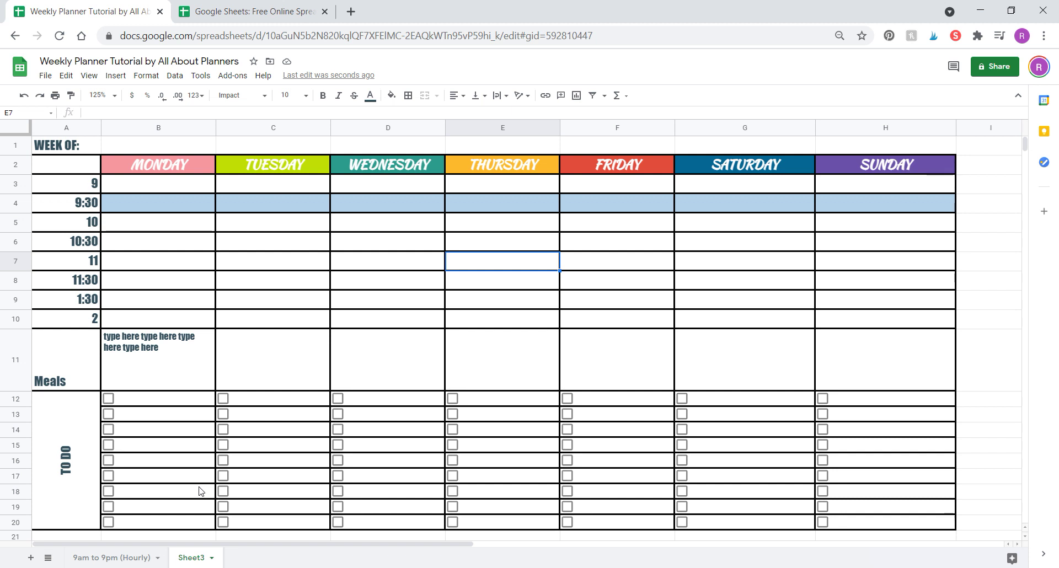
View the sheet options such as Duplicate for the 9am to 9pm (Hourly) sheet, and return to Sheet3.
{"action": "left_click", "coordinate": [118, 558]}
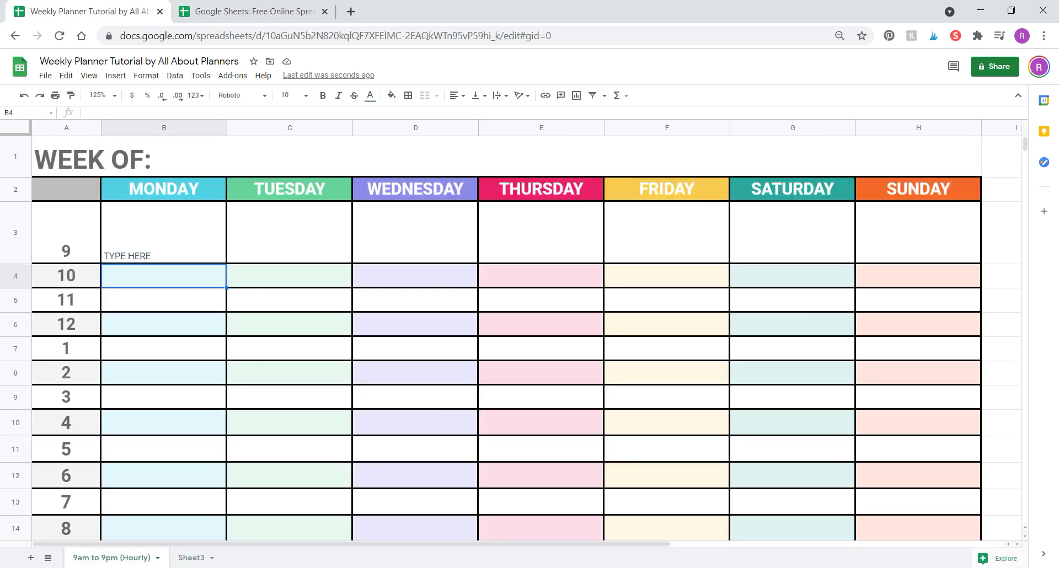
{"action": "right_click", "coordinate": [113, 558]}
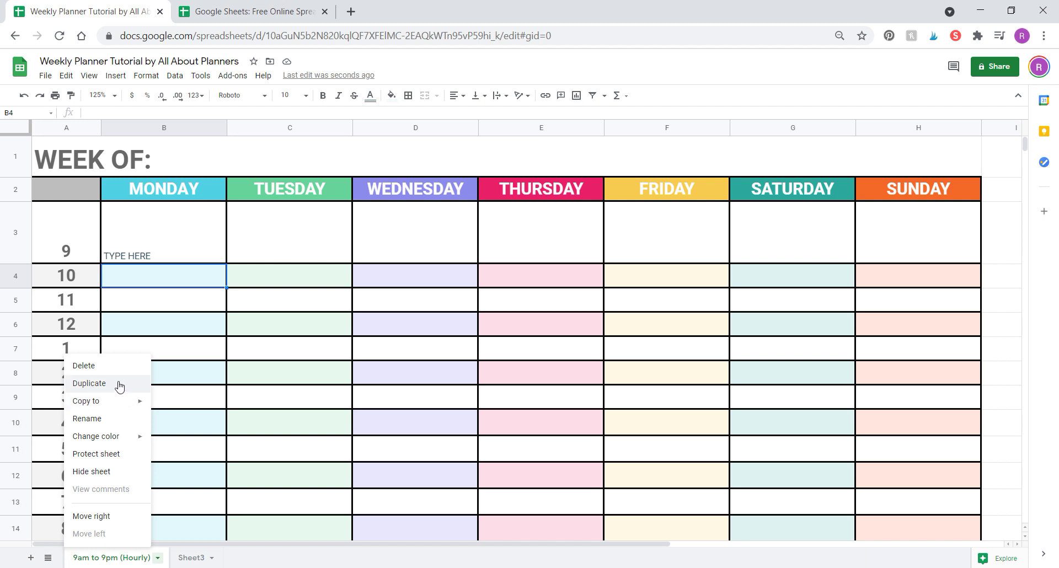
{"action": "key", "text": "ctrl+shift+Page_Down"}
{"action": "left_click", "coordinate": [655, 384]}
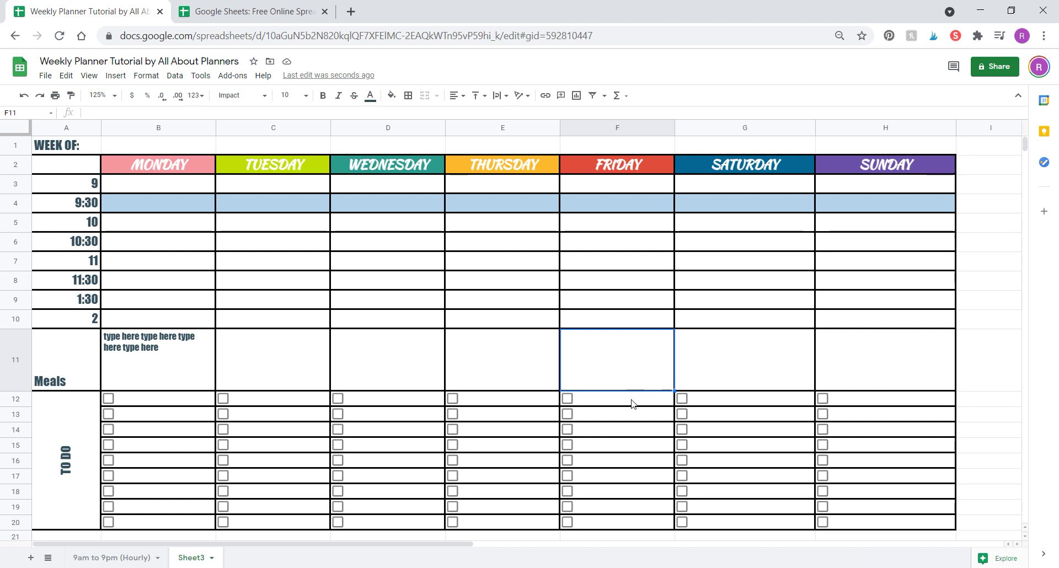
{"action": "left_click_drag", "start_coordinate": [631, 405], "coordinate": [620, 527]}
{"action": "left_click", "coordinate": [612, 365]}
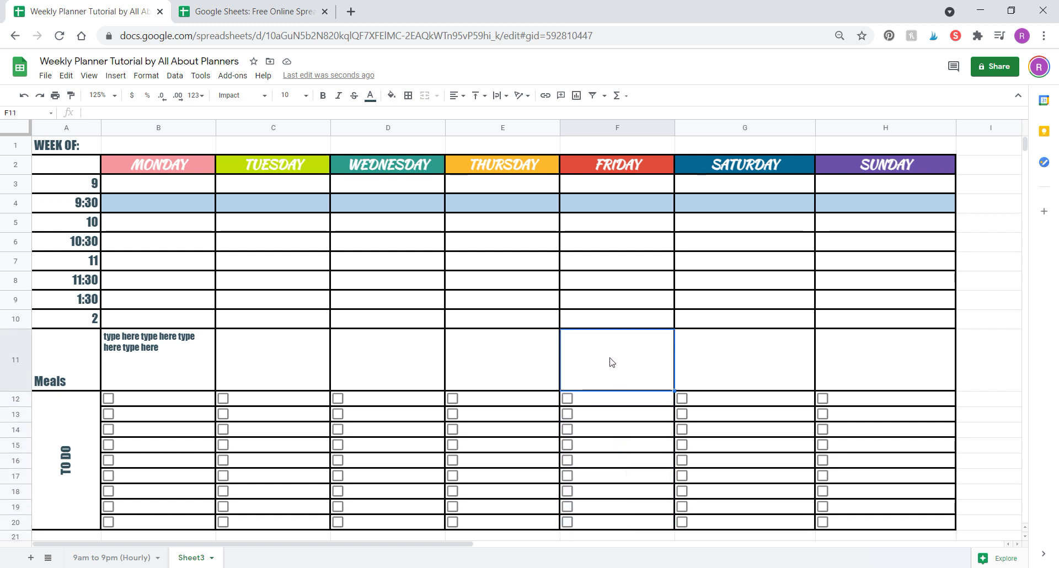